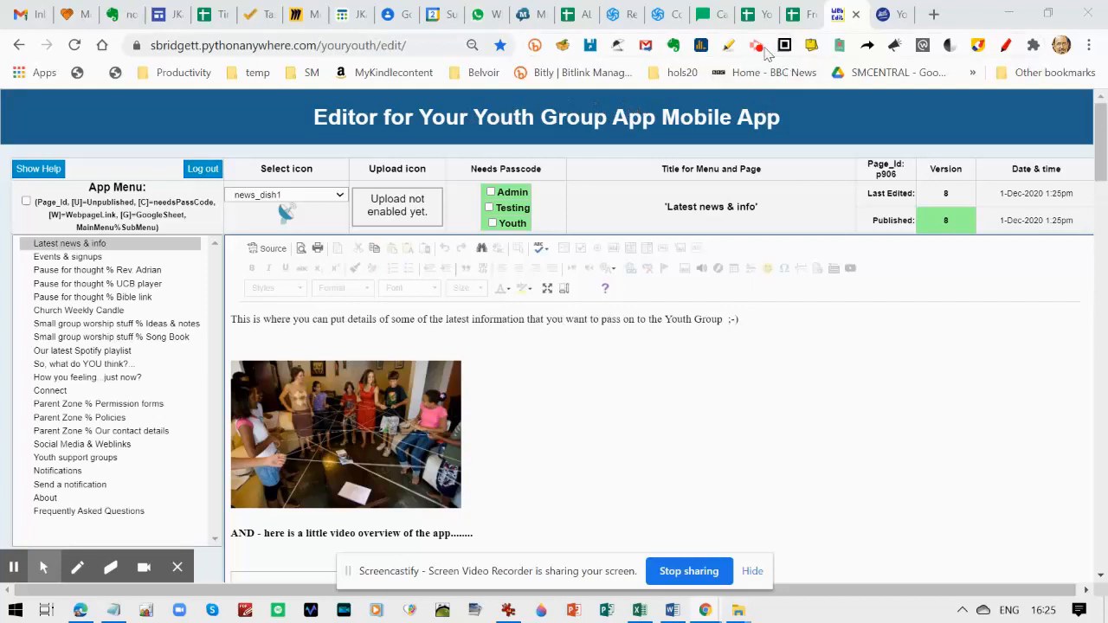
click(43, 567)
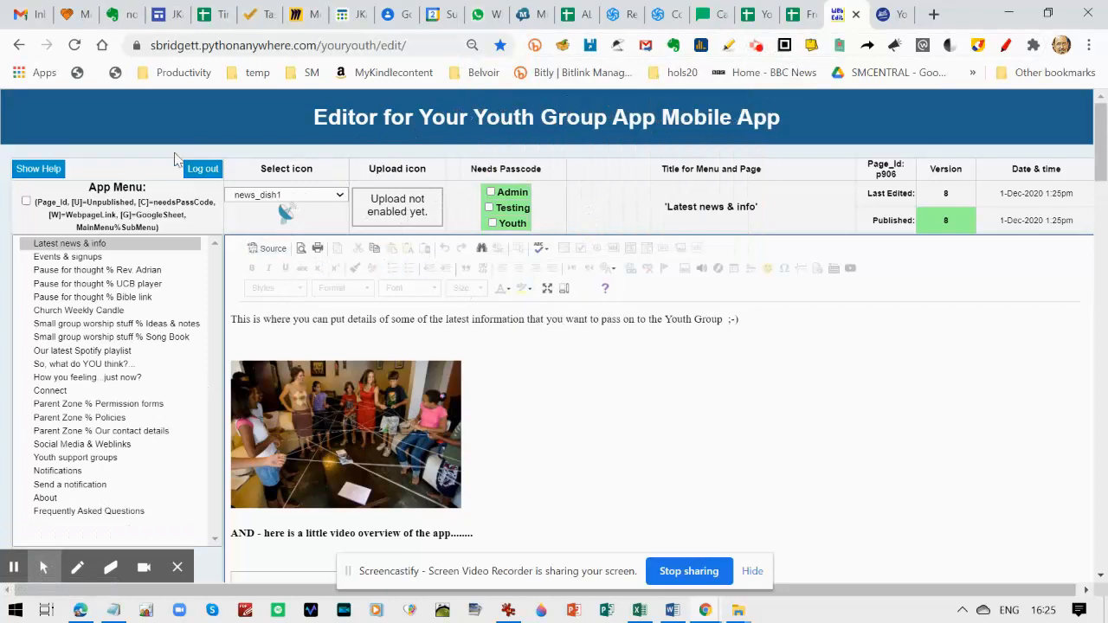
click(14, 568)
click(14, 568)
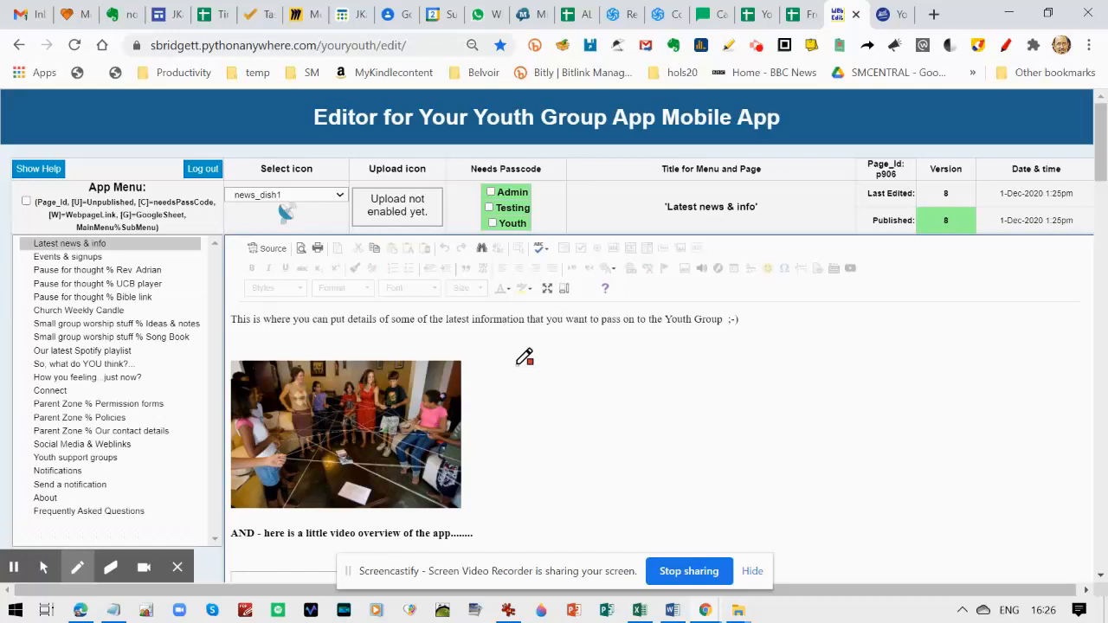
Circle the whole App Menu page list with the red annotation pen
mouse_move(239, 191)
mouse_down()
mouse_move(219, 181)
mouse_move(65, 186)
mouse_move(26, 268)
mouse_move(22, 476)
mouse_move(59, 518)
mouse_up()
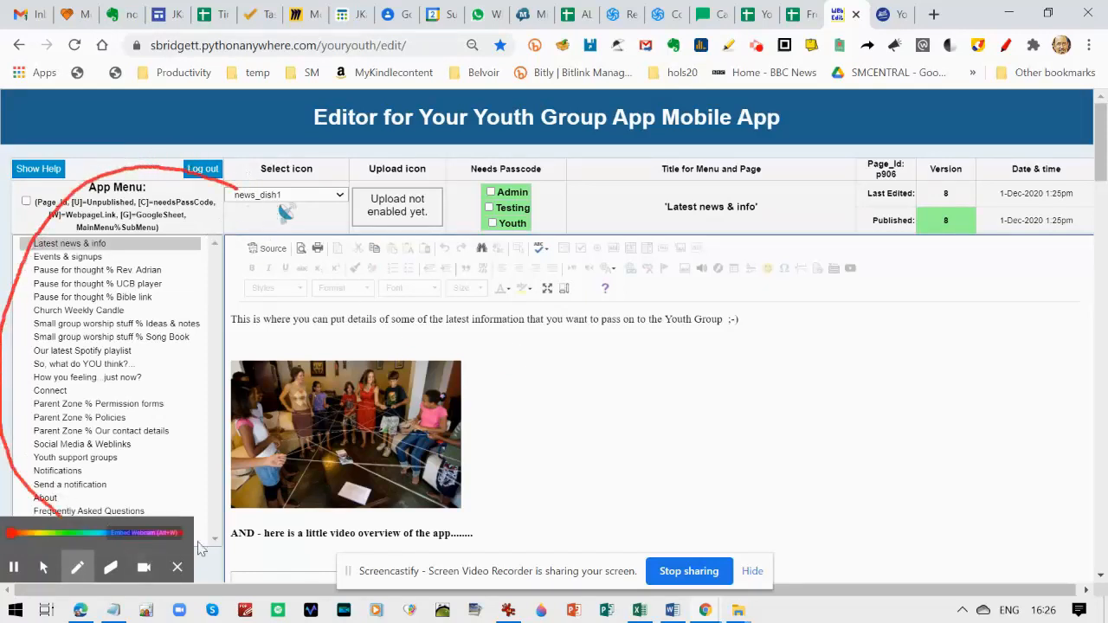
mouse_move(199, 547)
mouse_down()
mouse_move(260, 355)
mouse_move(241, 187)
mouse_move(256, 206)
mouse_move(382, 250)
mouse_up()
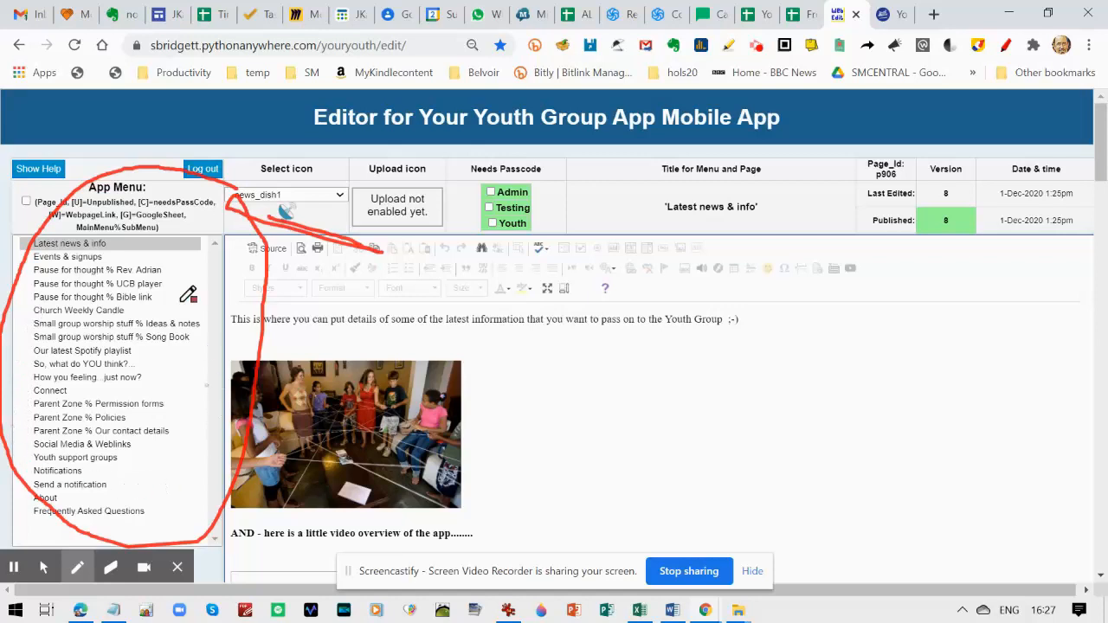
mouse_move(109, 168)
mouse_down()
mouse_move(131, 231)
mouse_move(111, 155)
mouse_up()
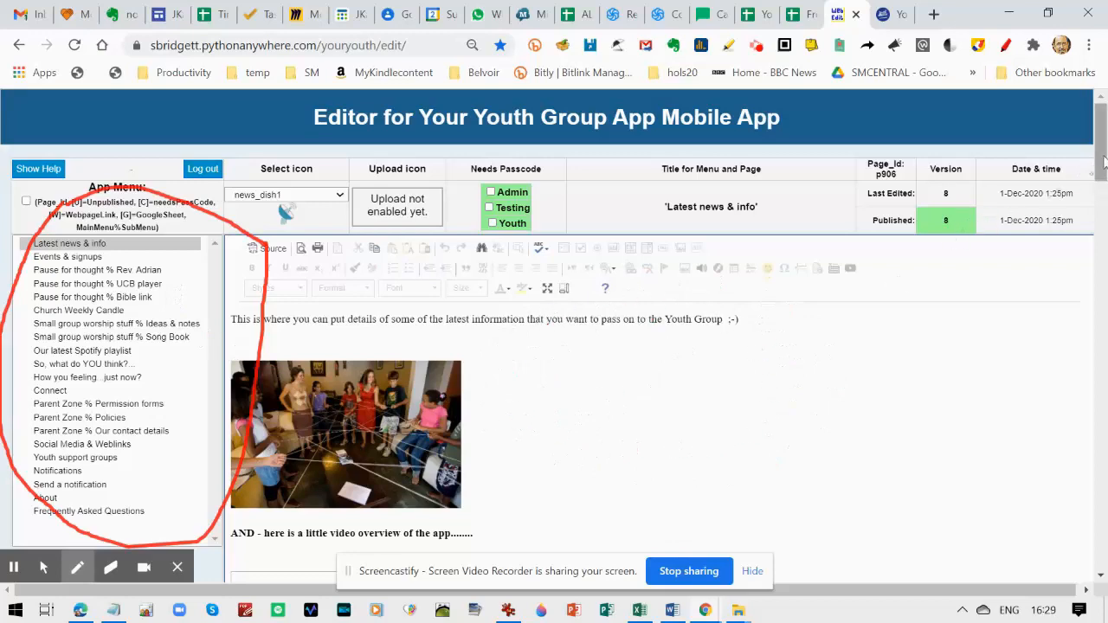
Circle the Add Webpage link option below the app menu list in red, and return to the page list
drag(1102, 157, 1102, 200)
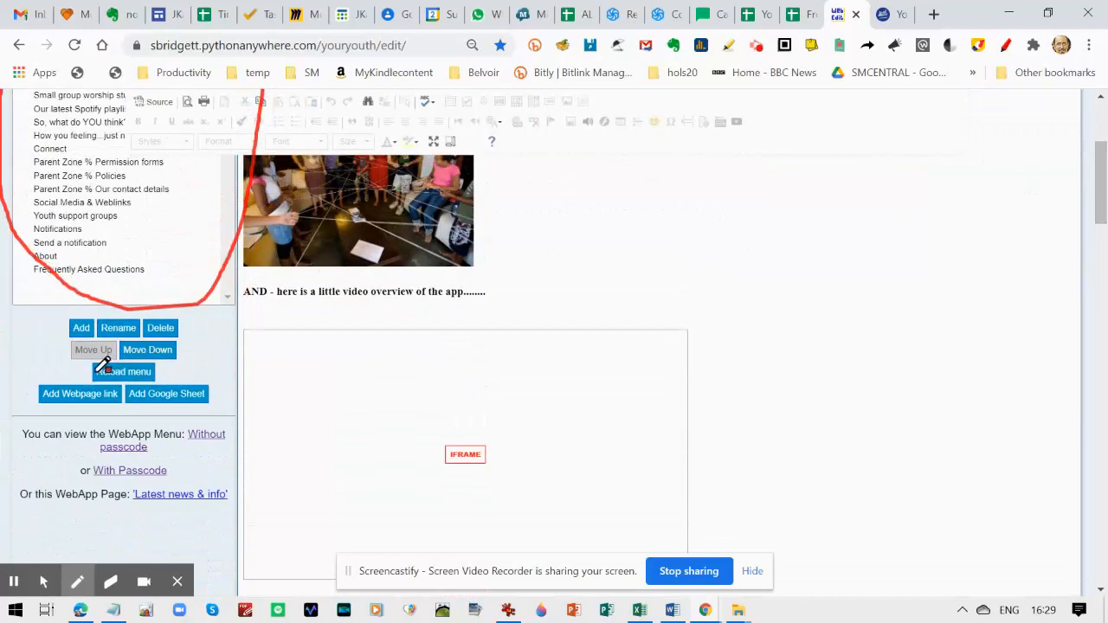
mouse_move(63, 364)
mouse_down()
mouse_move(34, 423)
mouse_move(157, 399)
mouse_move(51, 351)
mouse_up()
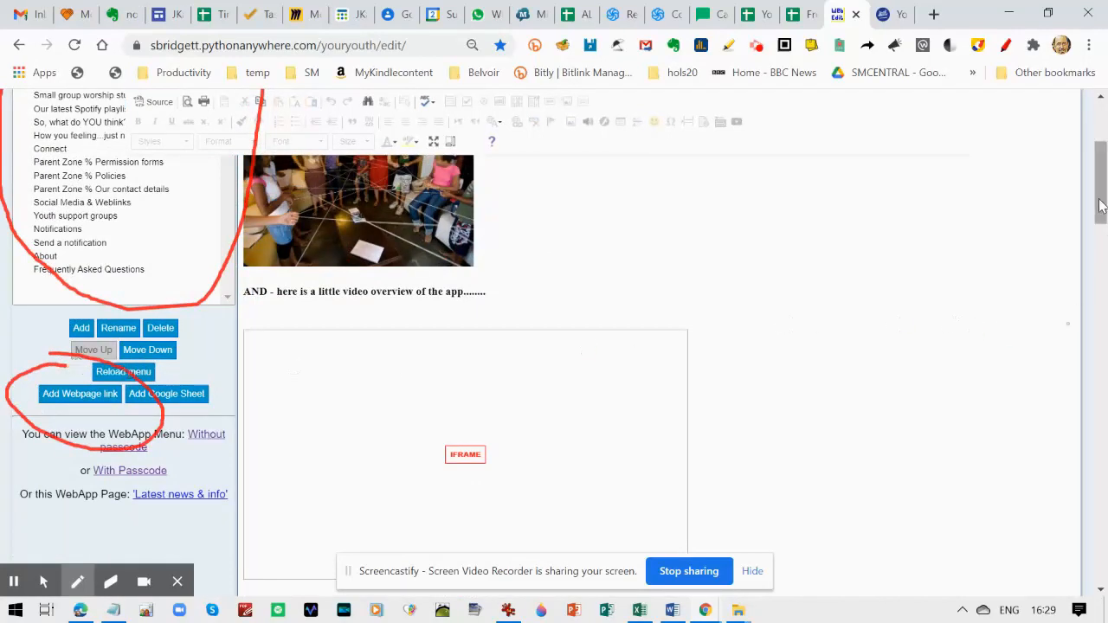
drag(1101, 204, 1102, 163)
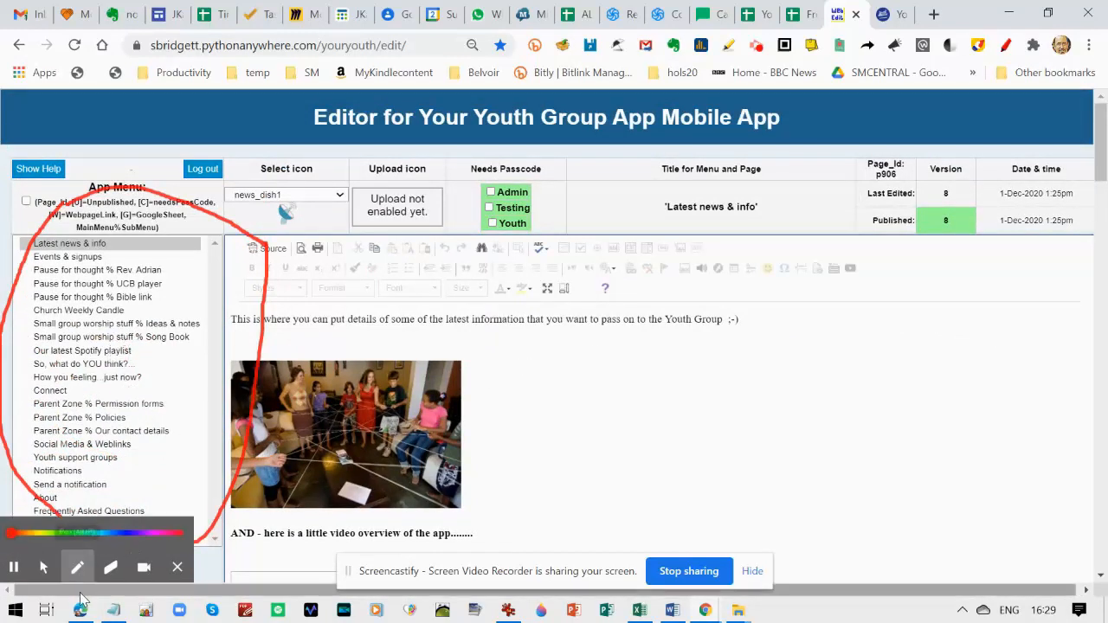
Select the 'Our latest Spotify playlist' page and review its webpage link, accepting the URL without editing it
click(43, 567)
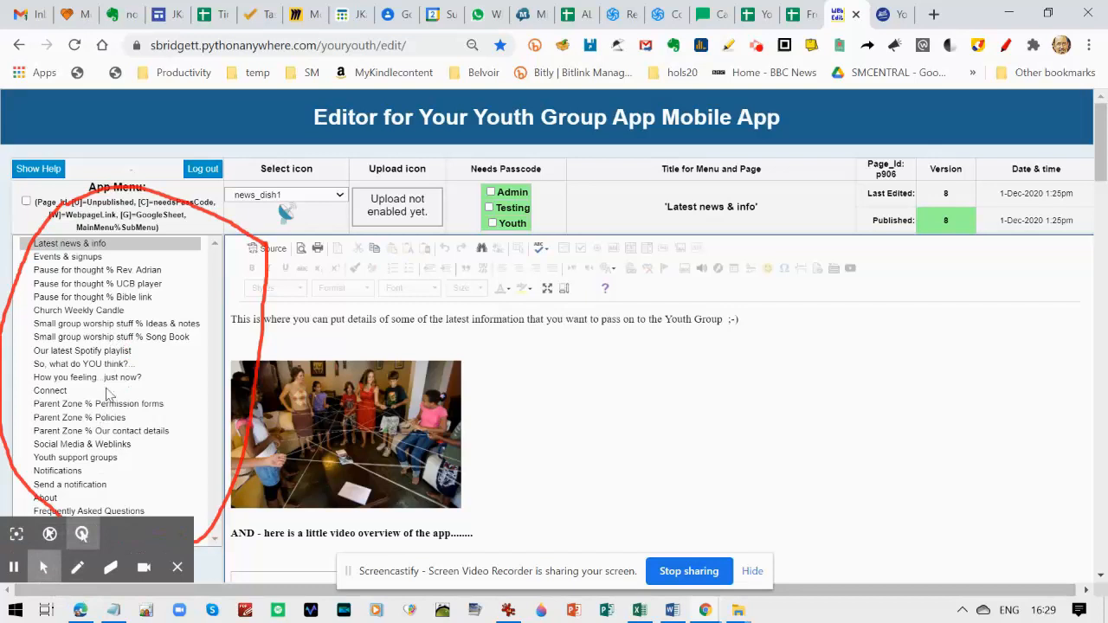
click(111, 352)
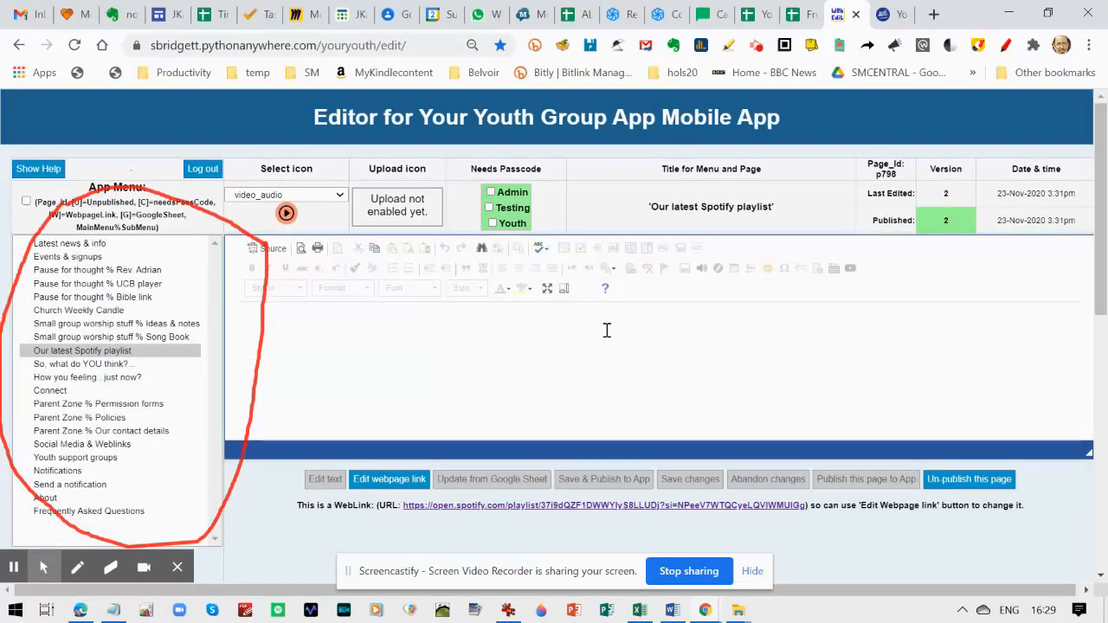
click(171, 358)
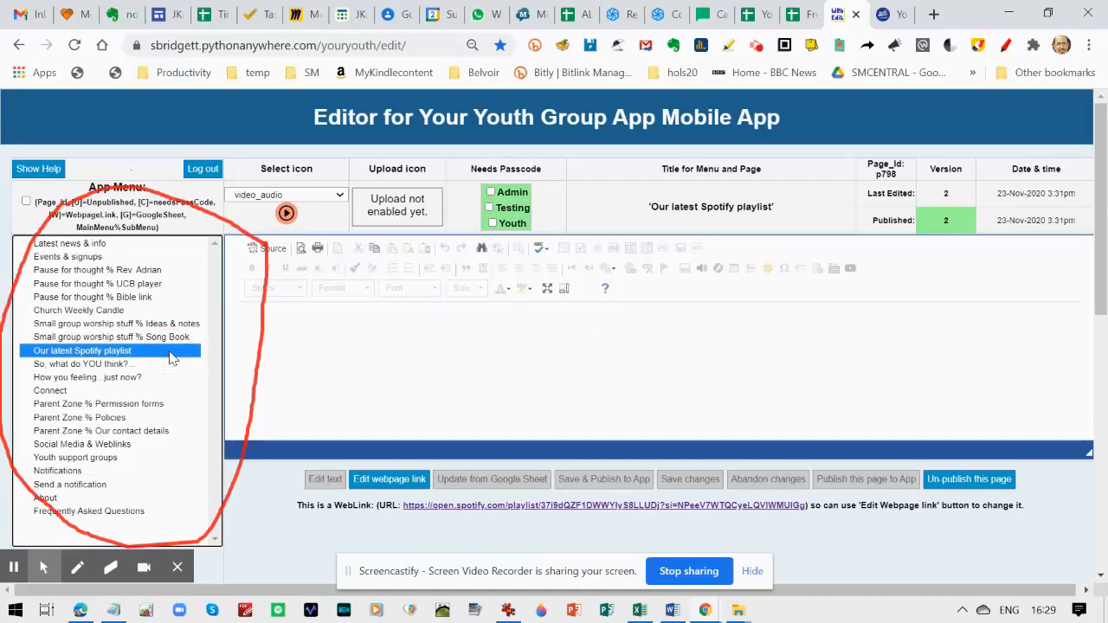
click(388, 480)
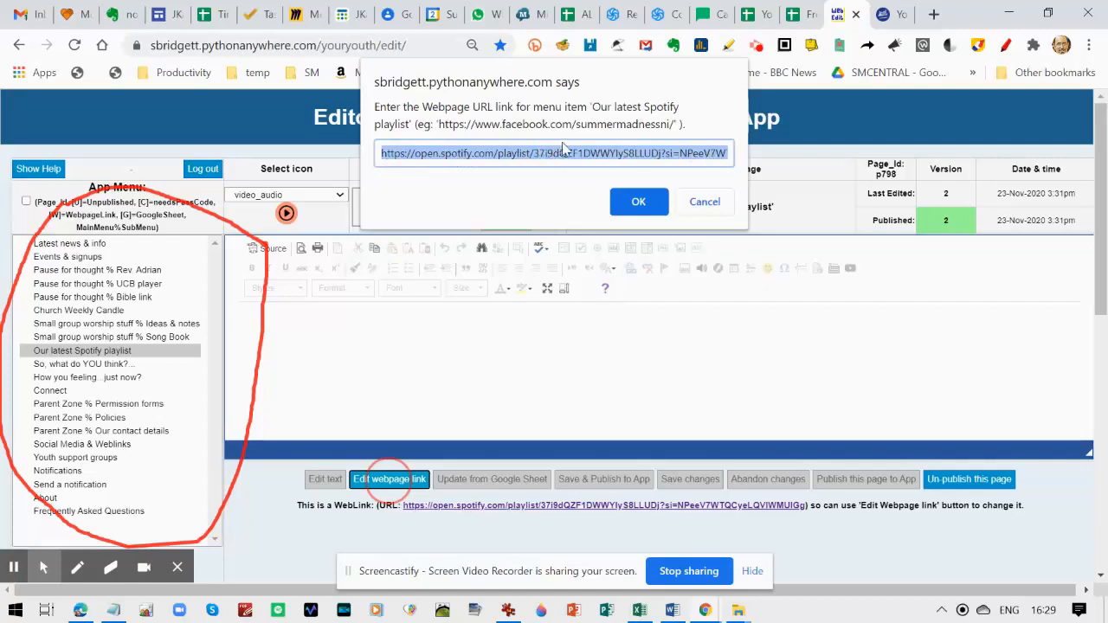
click(640, 202)
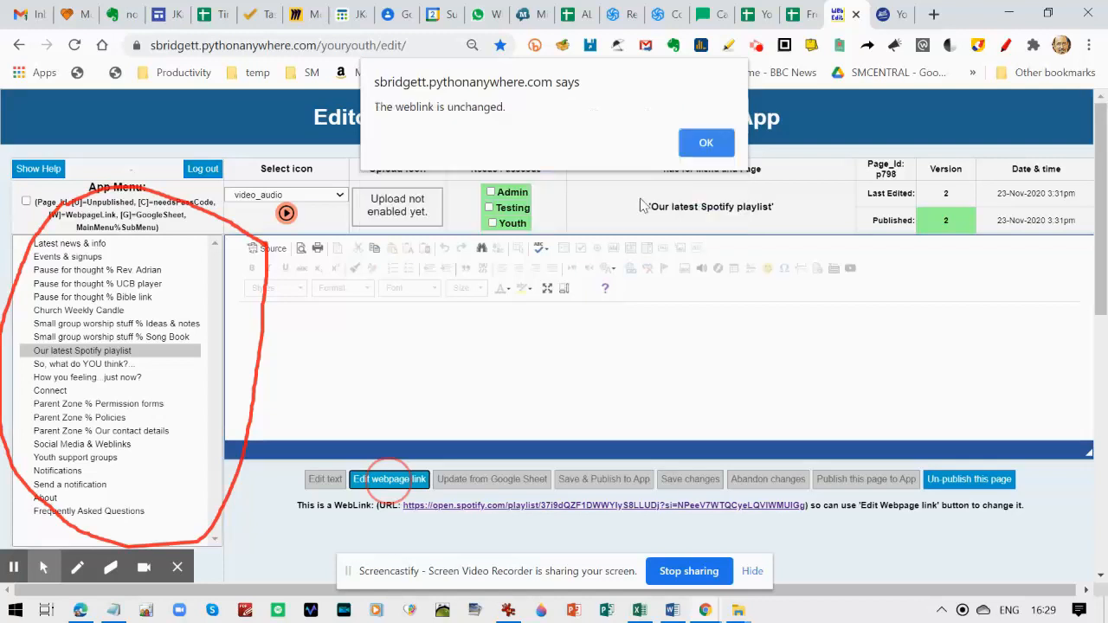
click(700, 146)
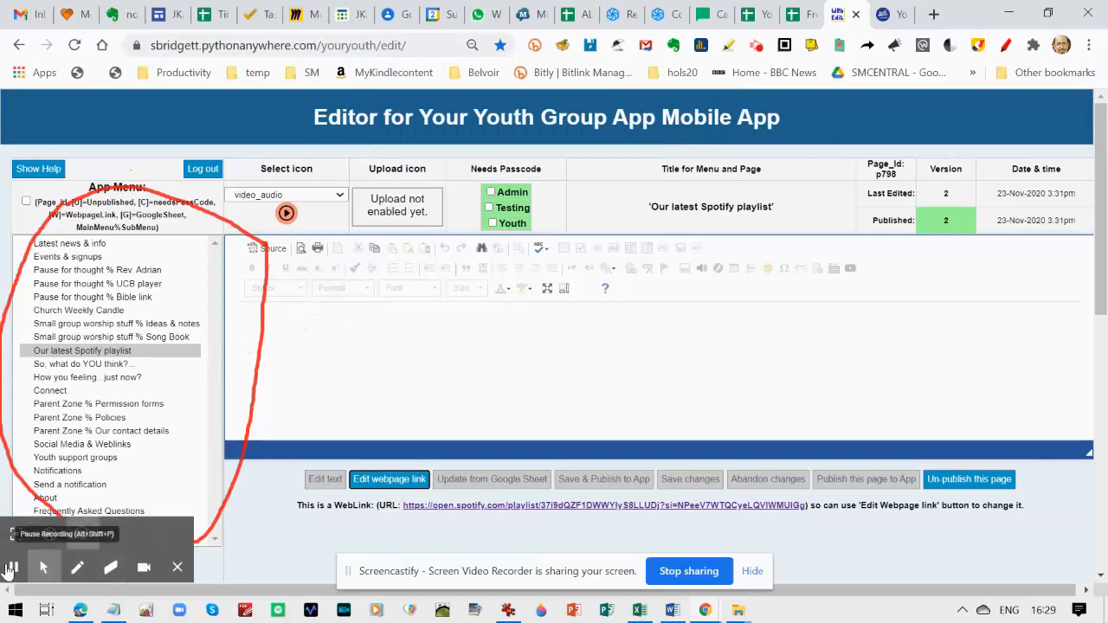
View the 'Latest news & info' and 'Events & signups' pages in the editor and compare their order with the mobile app's menu
click(14, 568)
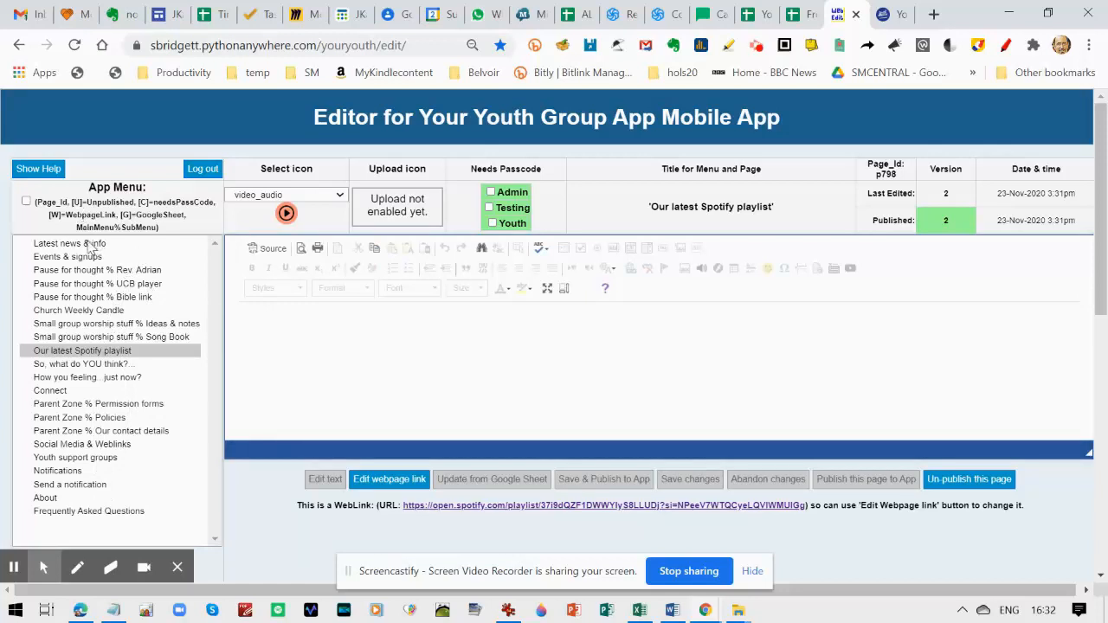
mouse_move(45, 565)
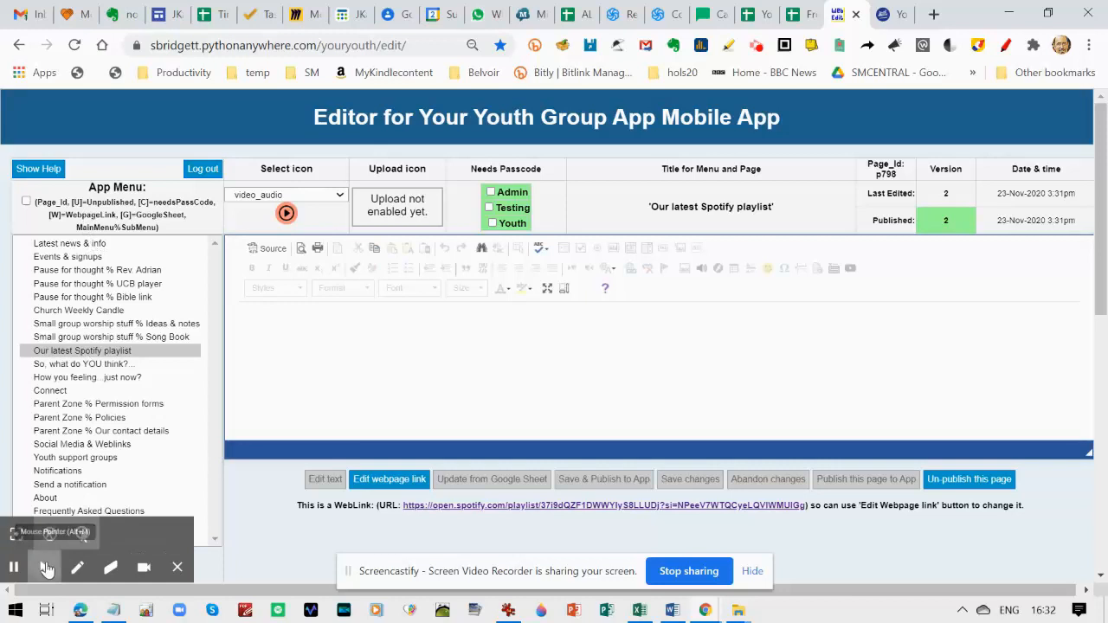
click(104, 245)
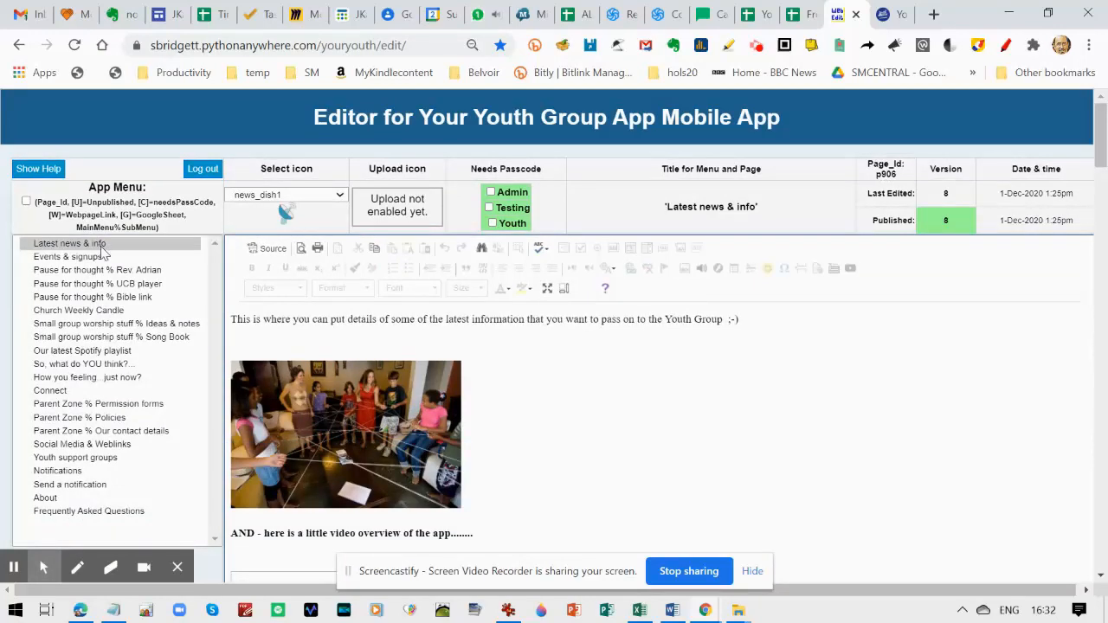
click(109, 260)
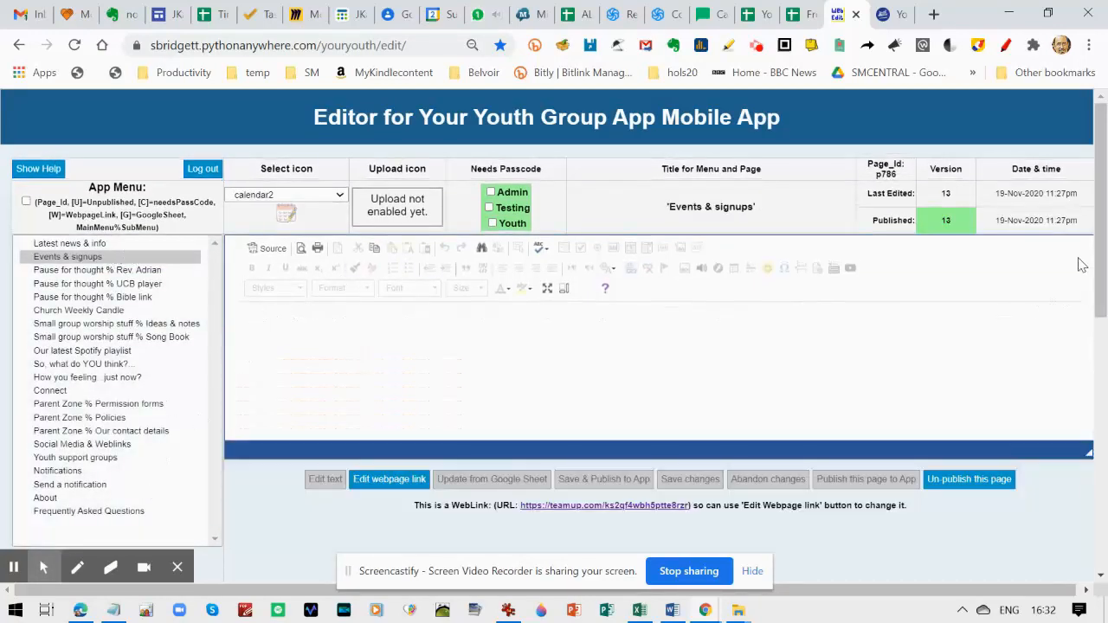
mouse_move(1104, 271)
mouse_down()
mouse_move(1105, 291)
mouse_move(1104, 265)
mouse_up()
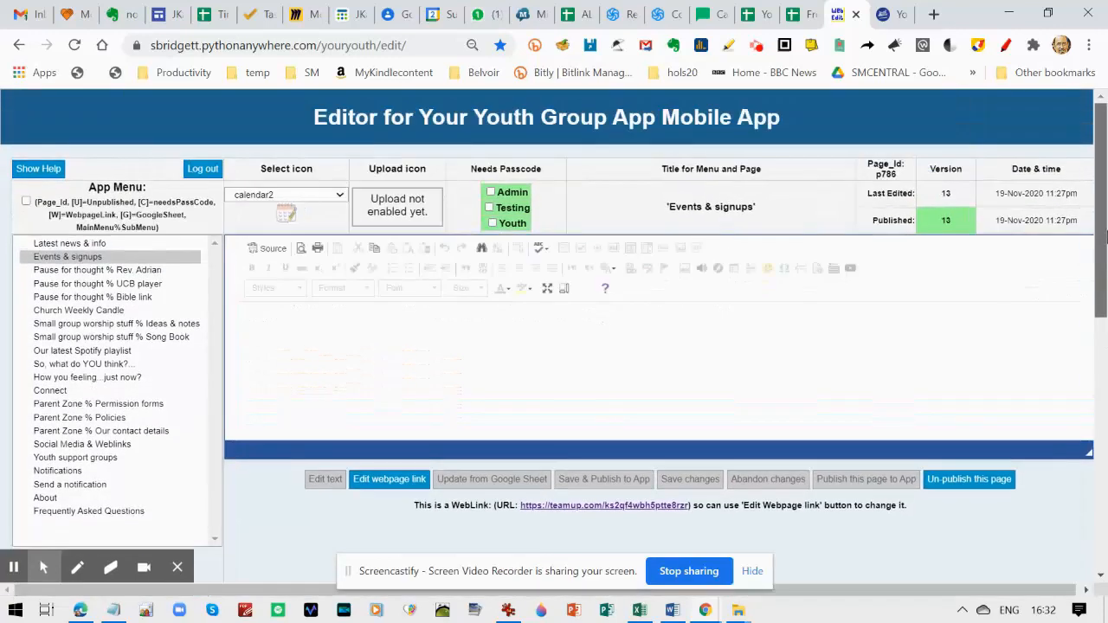
click(890, 14)
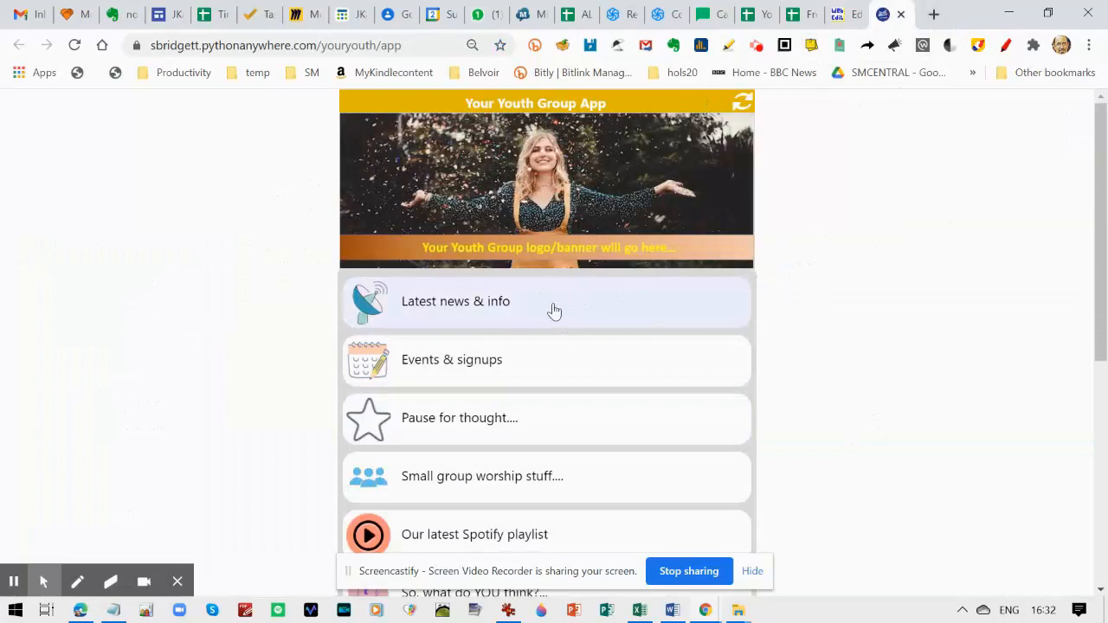
click(844, 14)
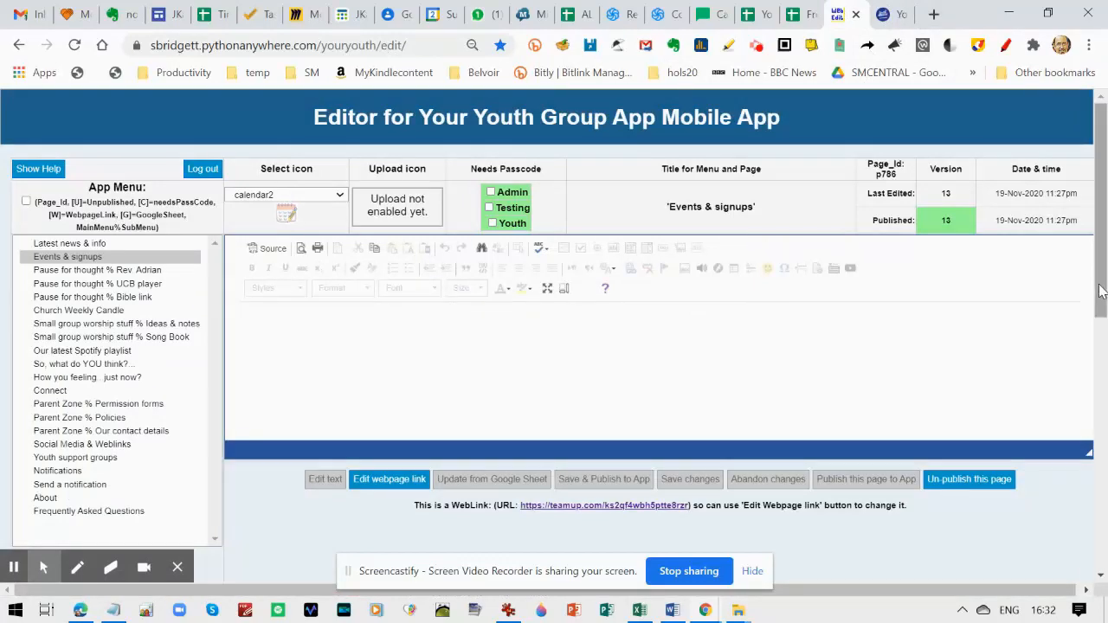
Move 'Events & signups' above 'Latest news & info' in the app menu and reload the mobile app to check the order
drag(1102, 292, 1098, 366)
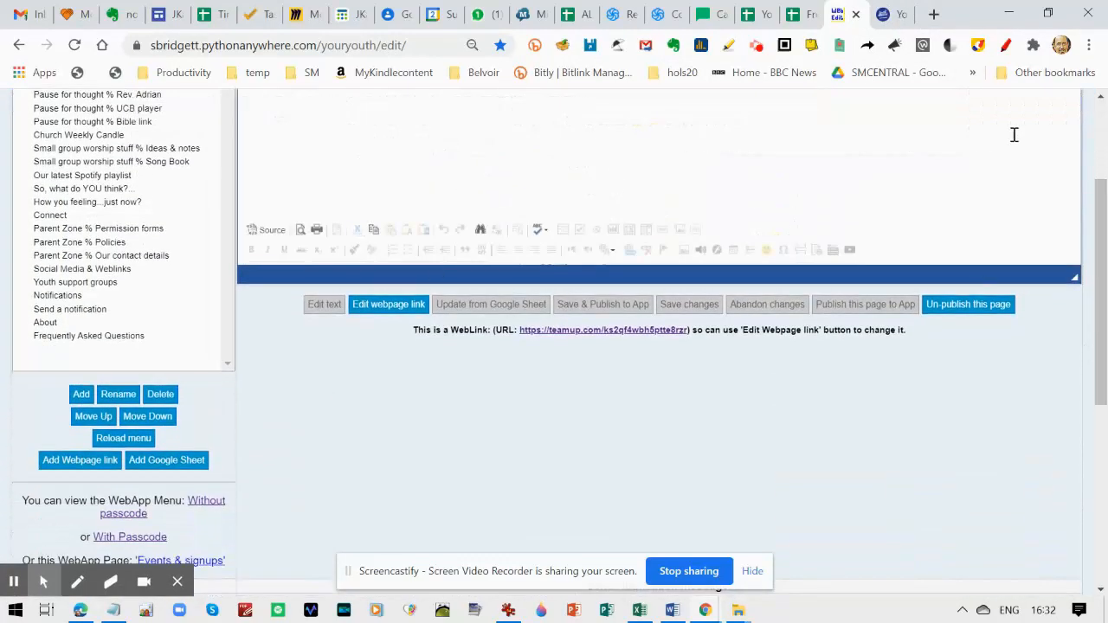
scroll(205, 156, up, 3)
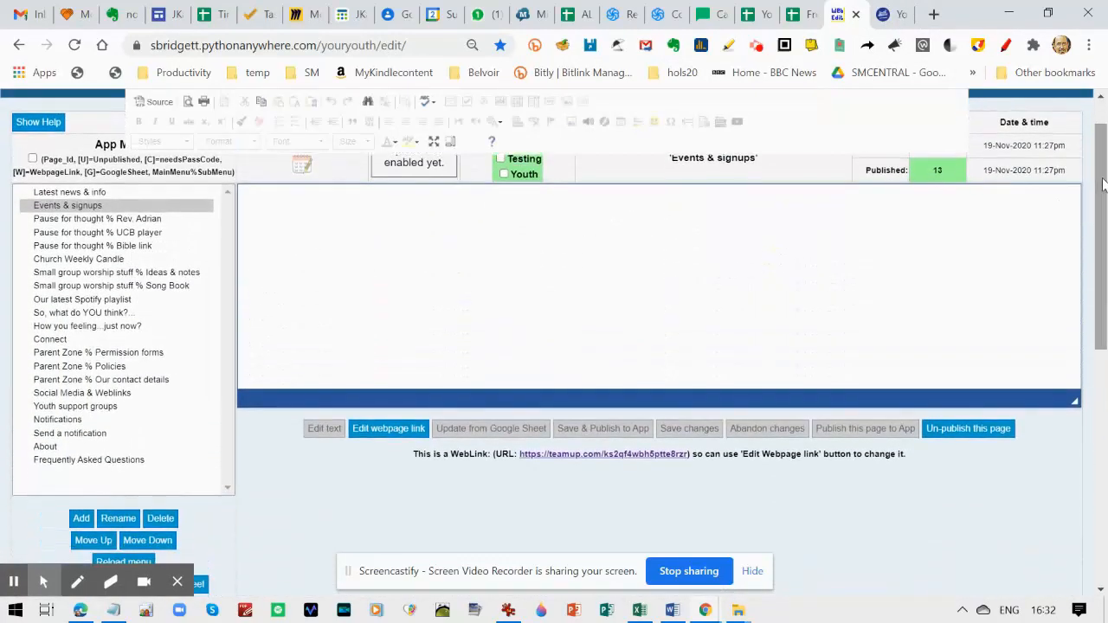
click(207, 209)
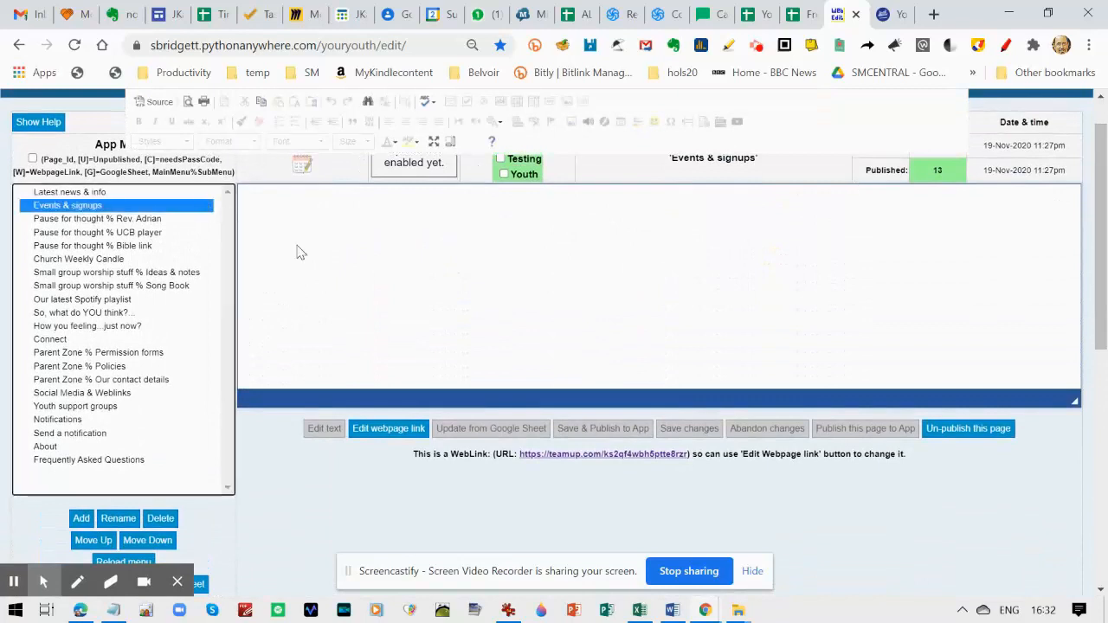
click(177, 582)
click(95, 544)
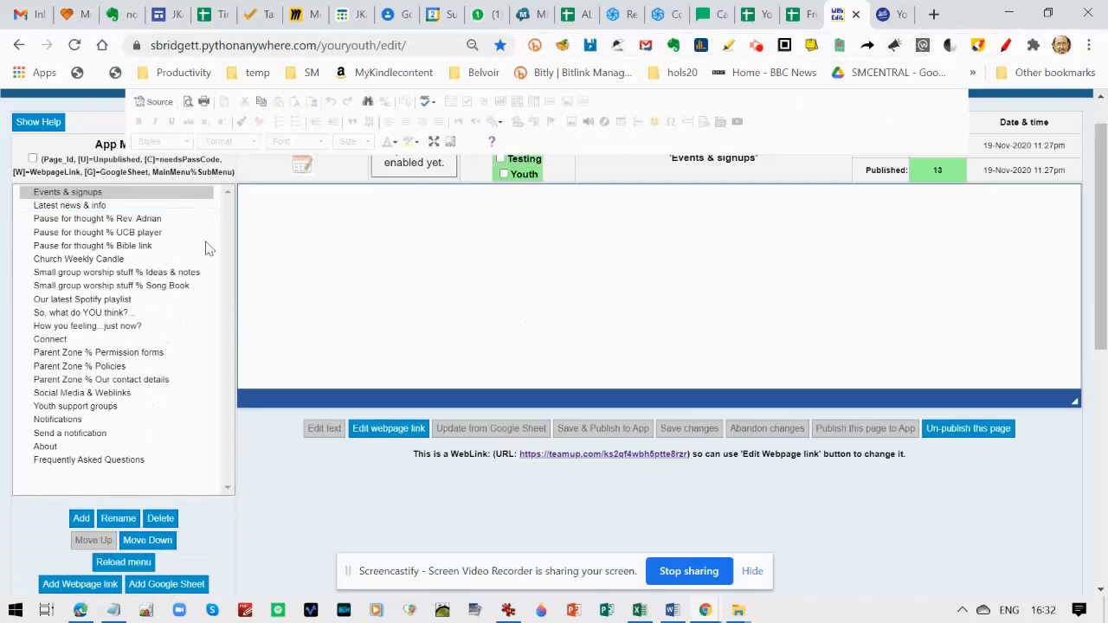
click(887, 14)
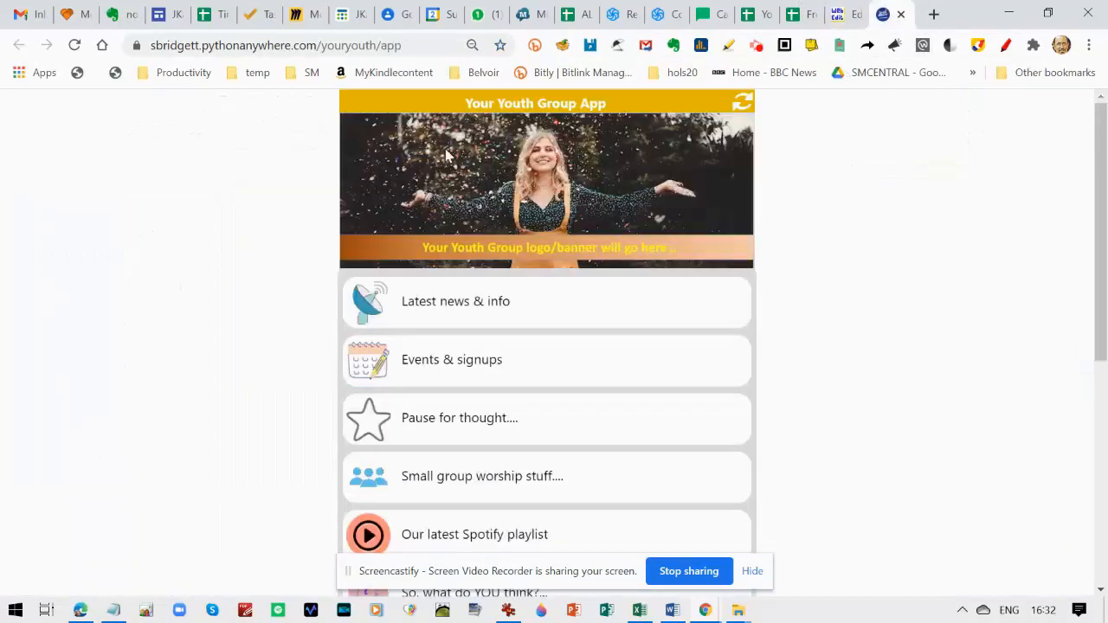
click(75, 47)
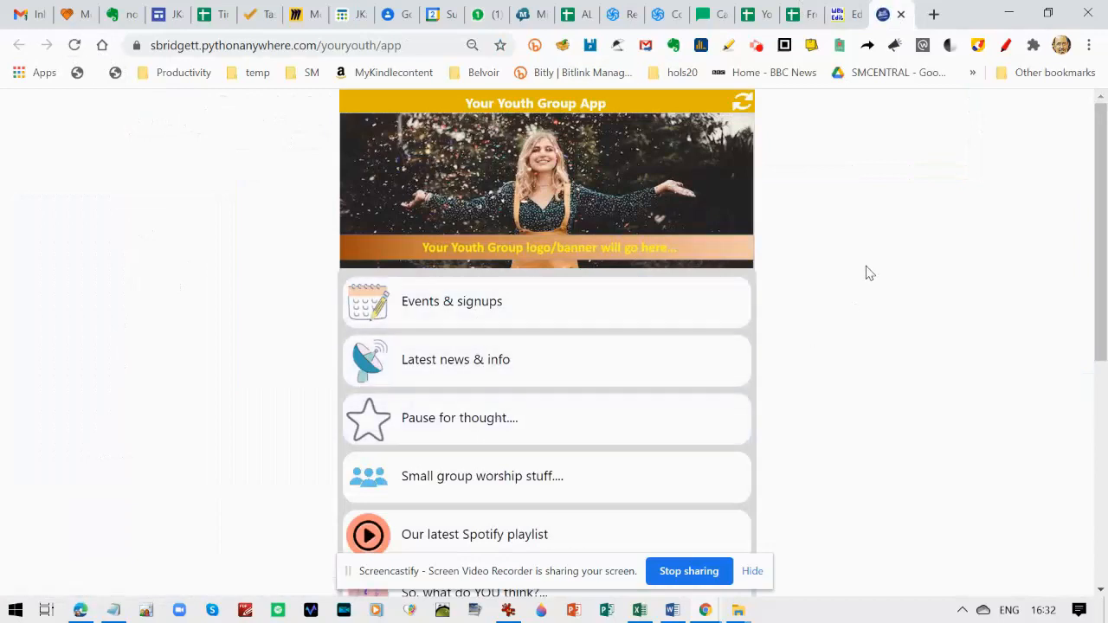
Move 'Events & signups' back down below 'Latest news & info' in the editor and reload the mobile app
click(844, 14)
click(142, 195)
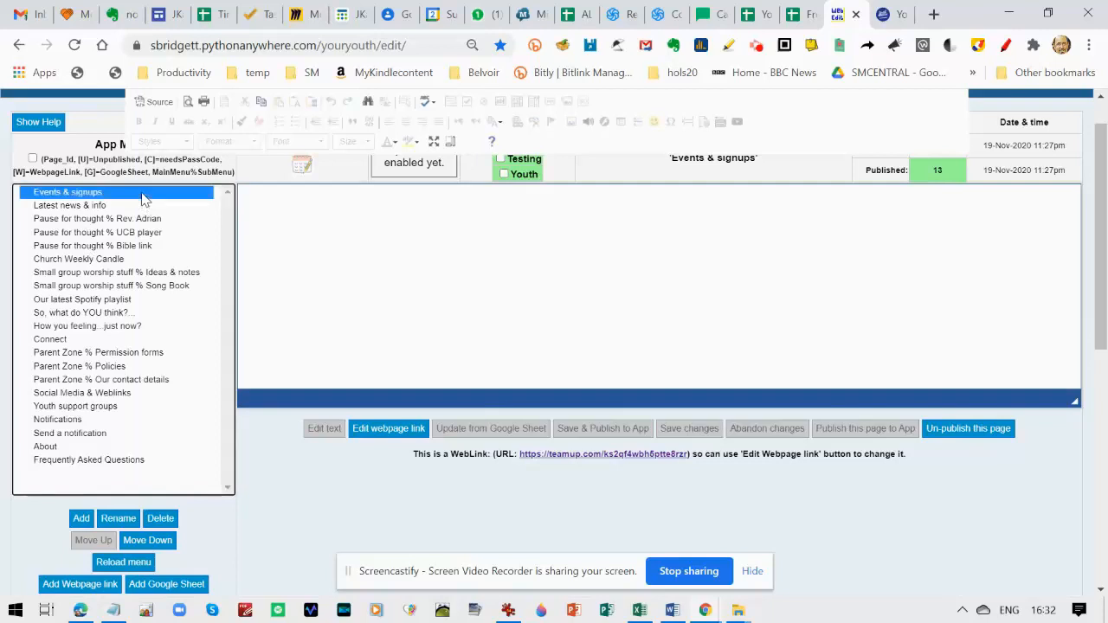
click(149, 541)
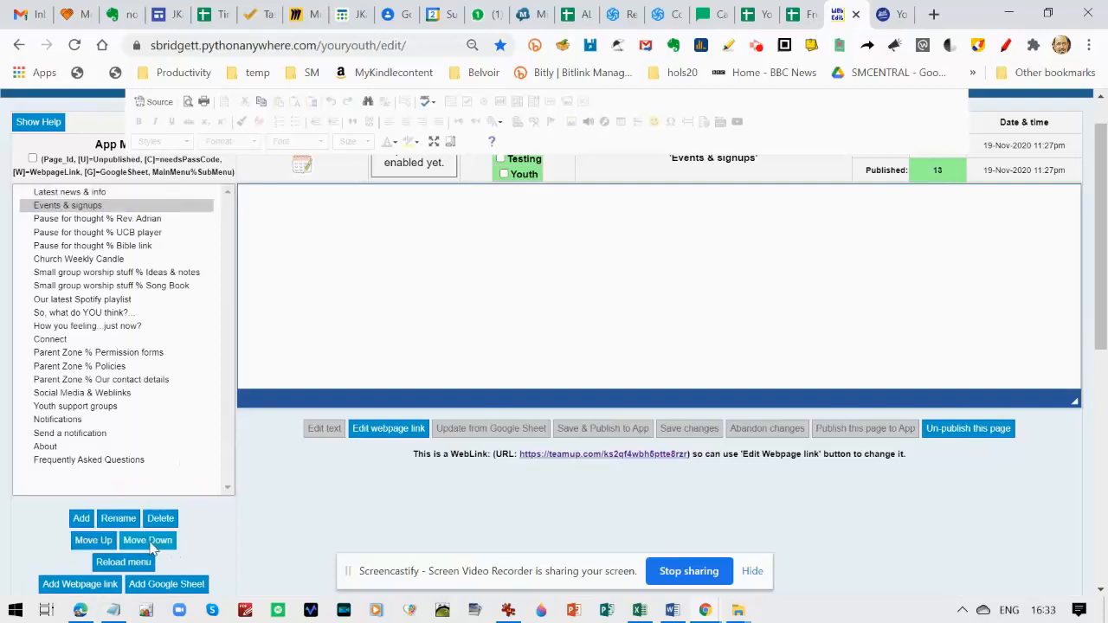
click(892, 14)
click(75, 47)
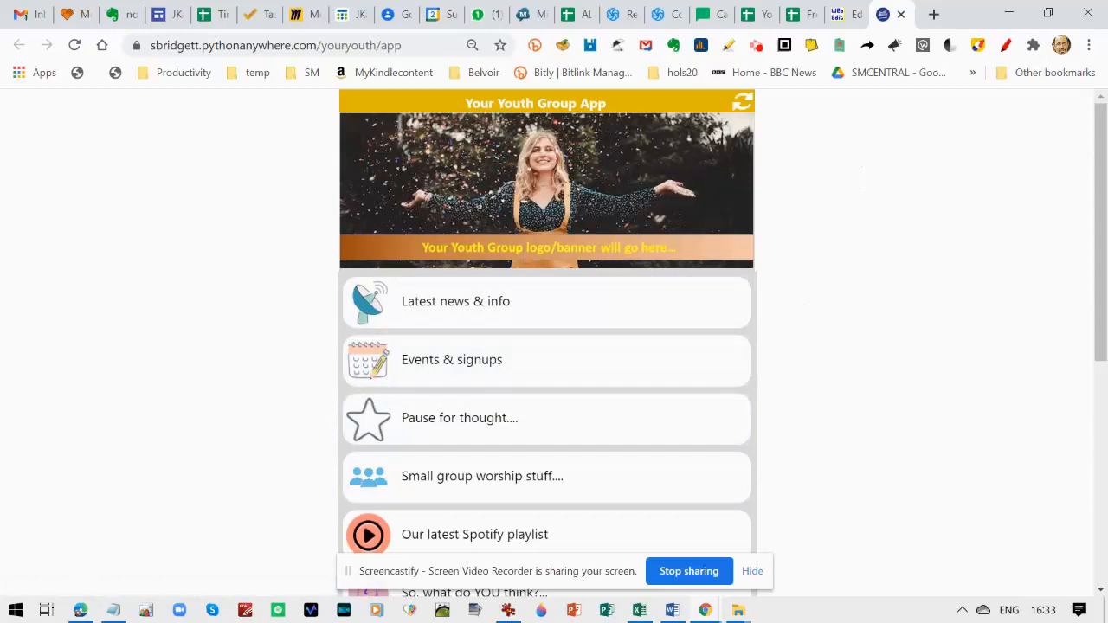
Select the first 'Pause for thought' page in the editor and expand the matching 'Pause for thought' submenu in the mobile app
click(849, 14)
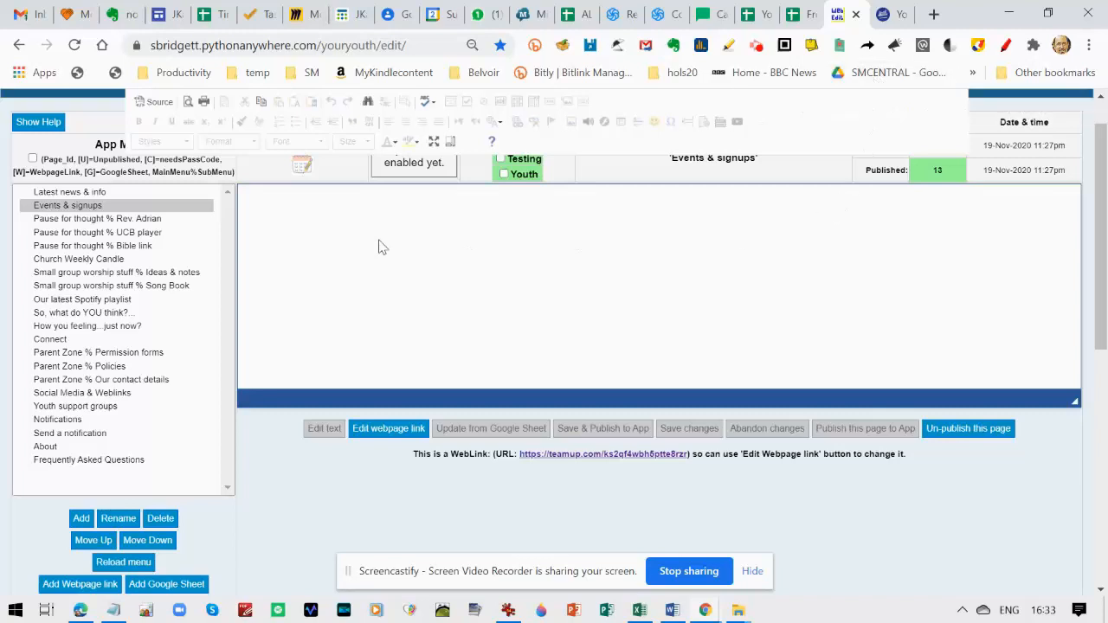
click(130, 219)
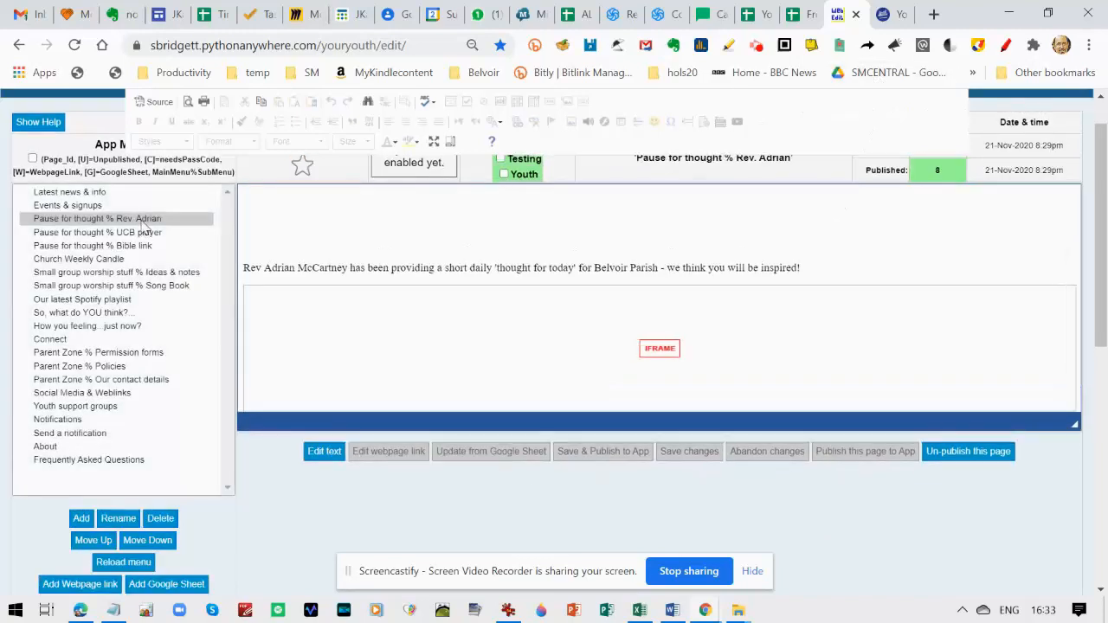
click(146, 221)
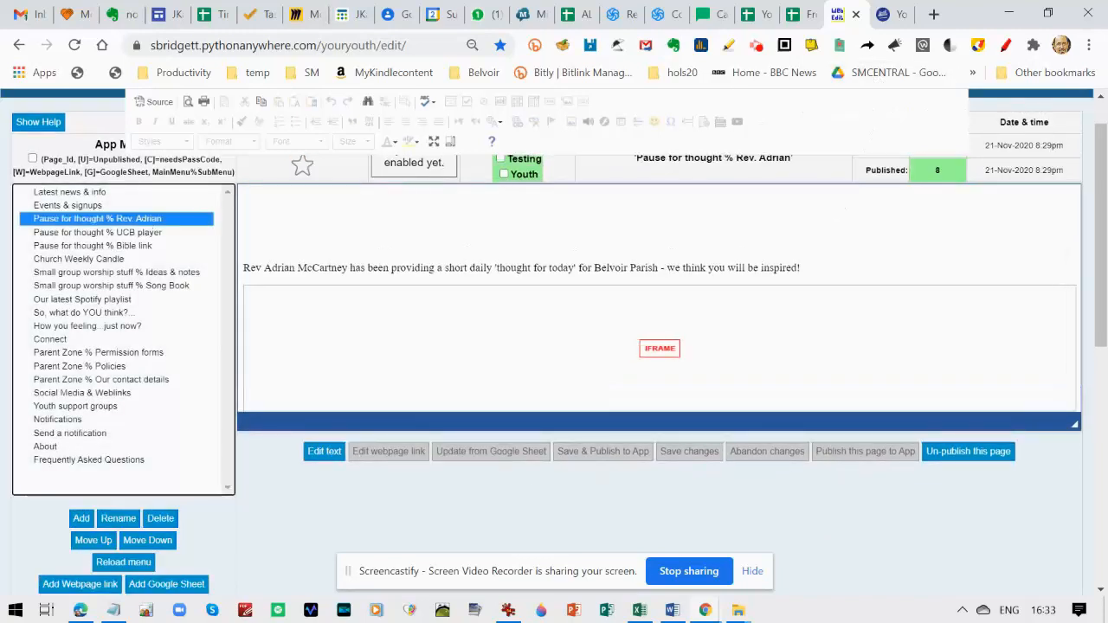
click(885, 14)
click(513, 423)
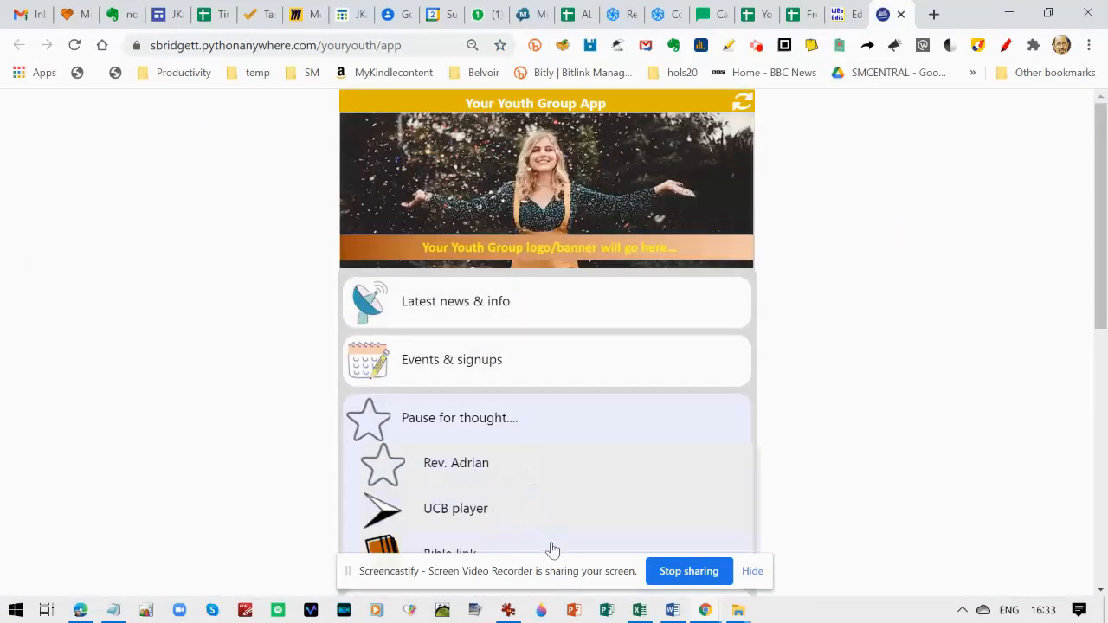
drag(1106, 286, 1105, 299)
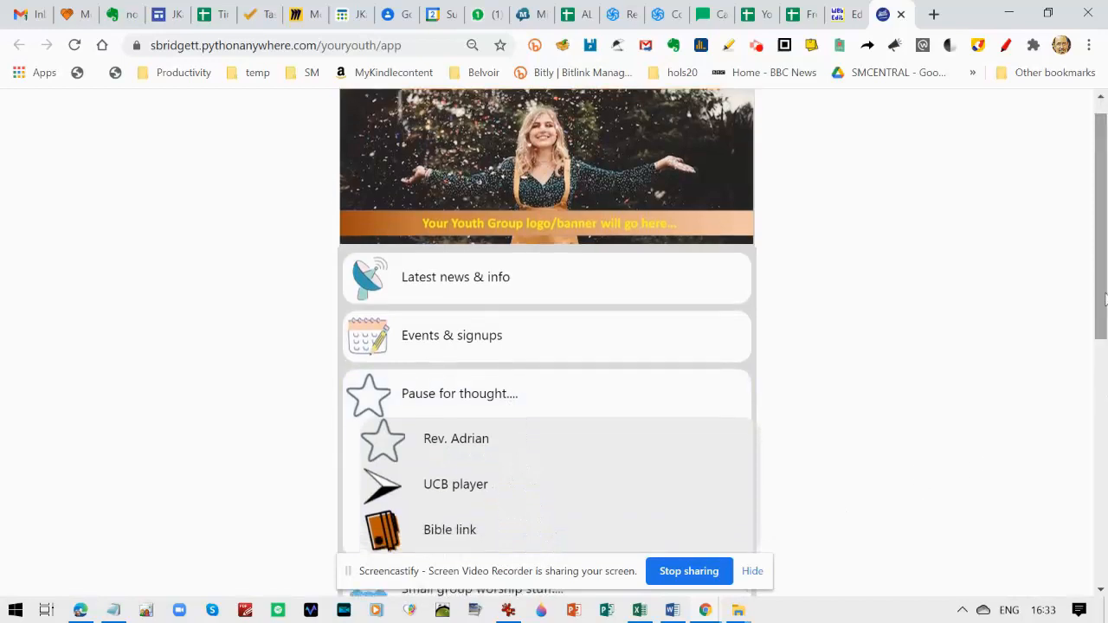
Expand and collapse the 'Pause for thought' and 'Small group worship stuff' submenus in the mobile app to view their entries
key(ctrl+minus)
key(ctrl+minus)
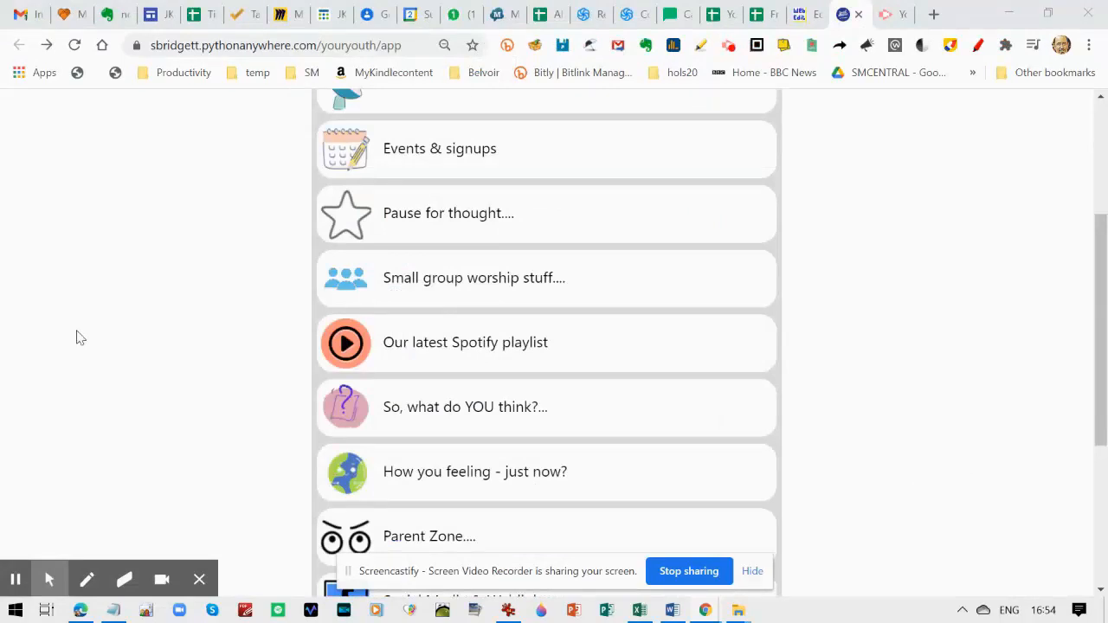
drag(1101, 336, 1102, 277)
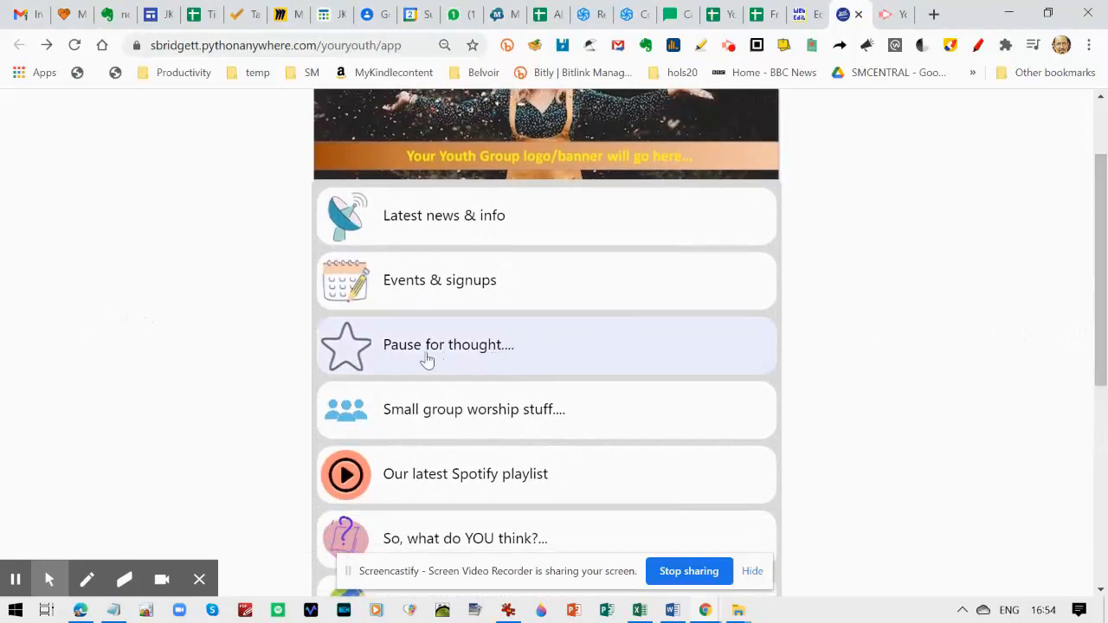
click(514, 351)
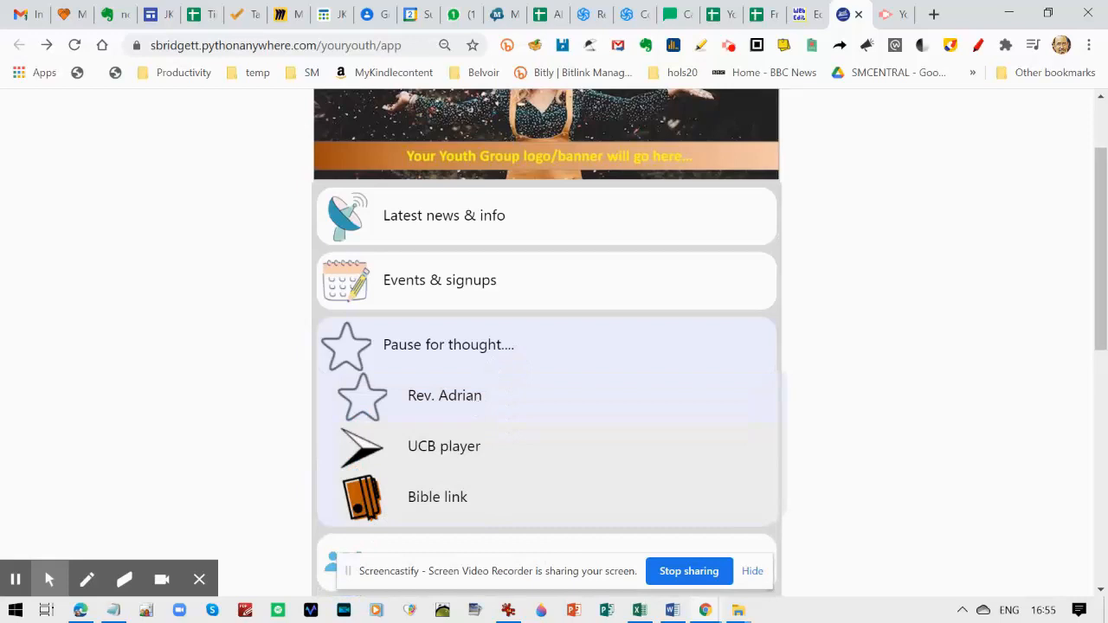
click(476, 344)
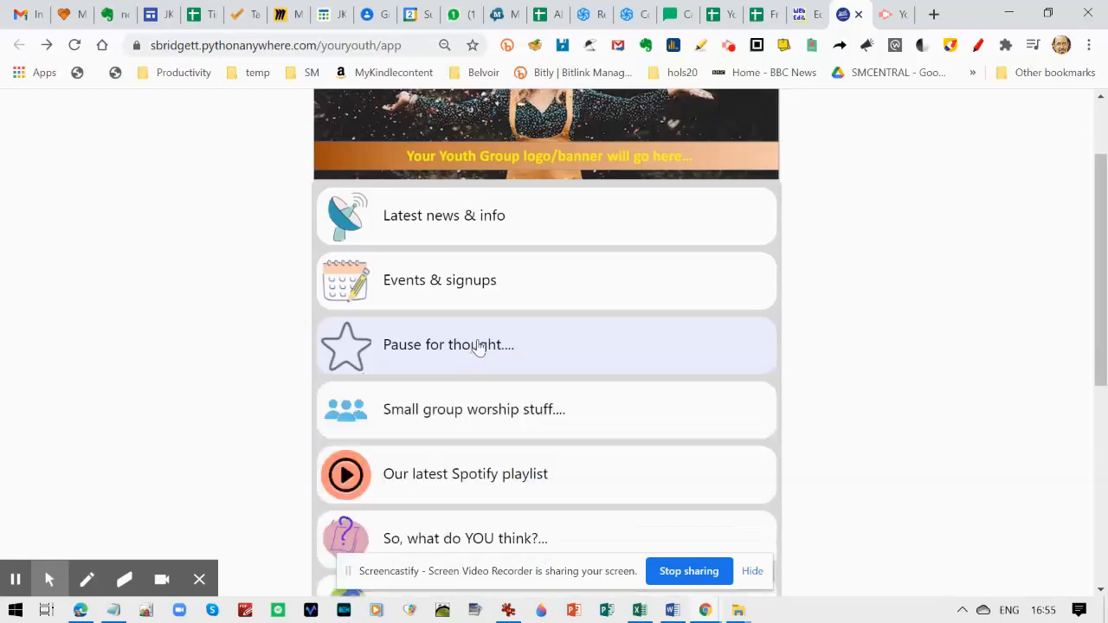
click(573, 422)
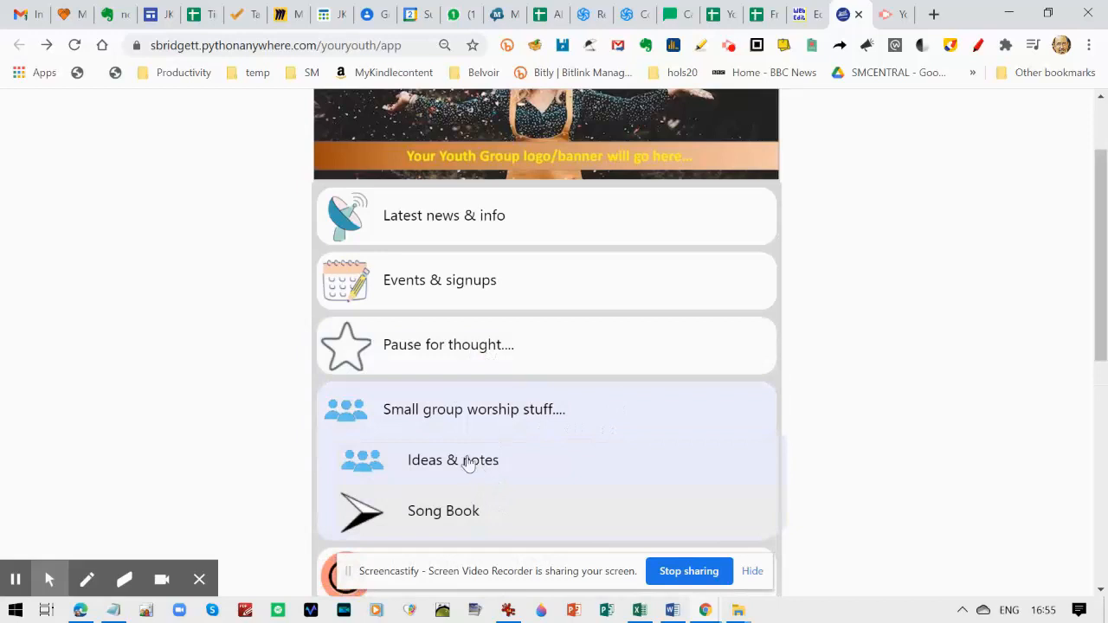
click(603, 413)
Expand the 'Parent Zone' submenu in the mobile app, view its entries and collapse it again
drag(1102, 298, 1100, 376)
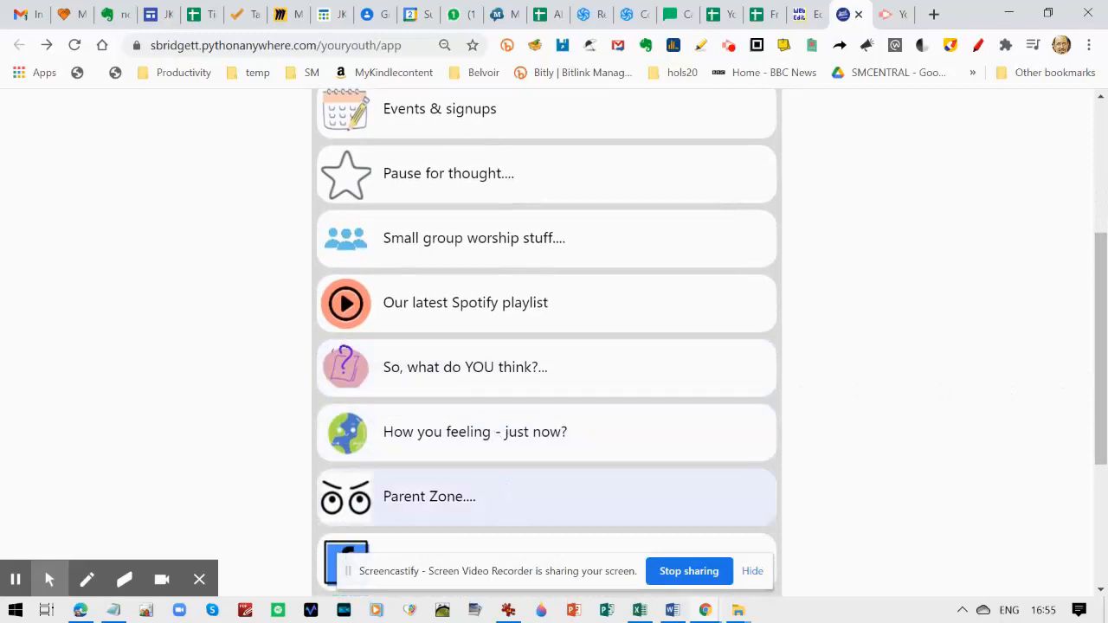
click(505, 495)
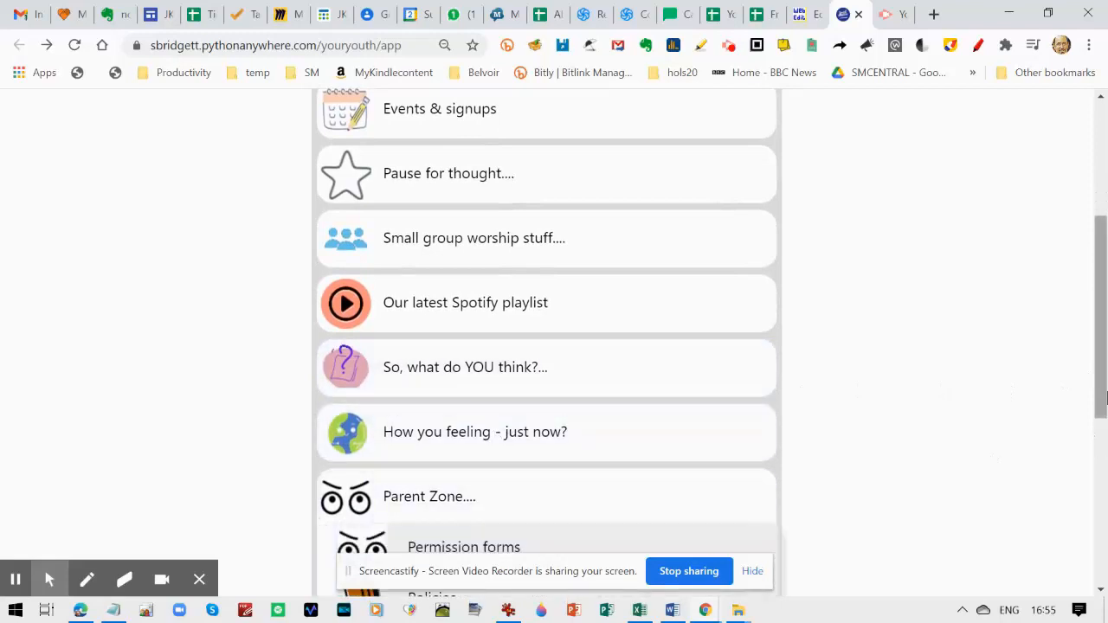
drag(1100, 378, 1103, 437)
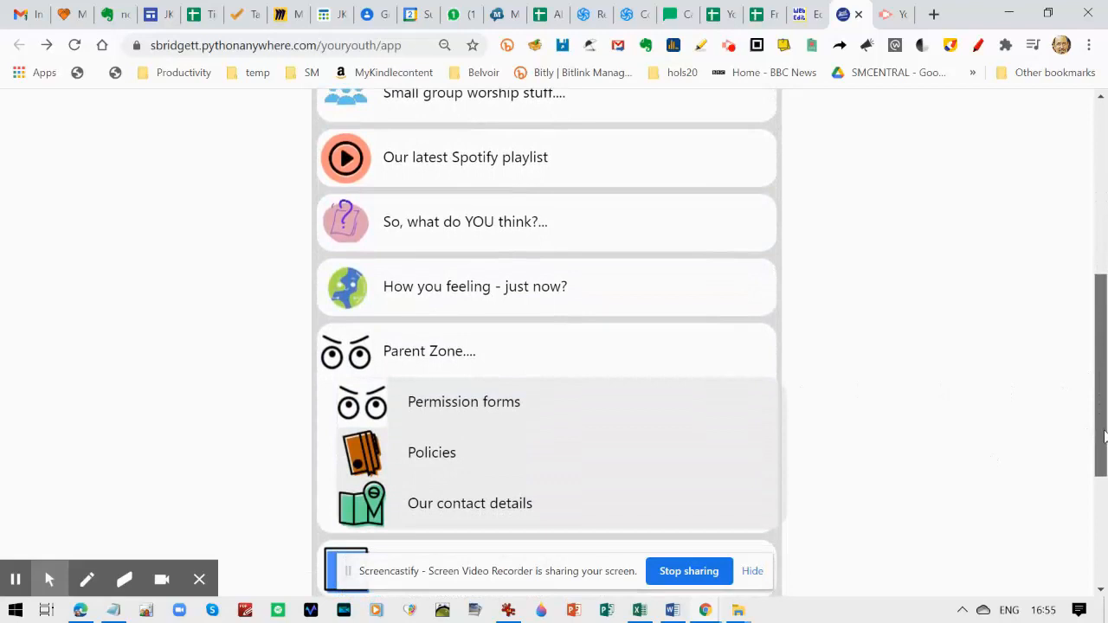
click(561, 359)
drag(1100, 358, 1105, 243)
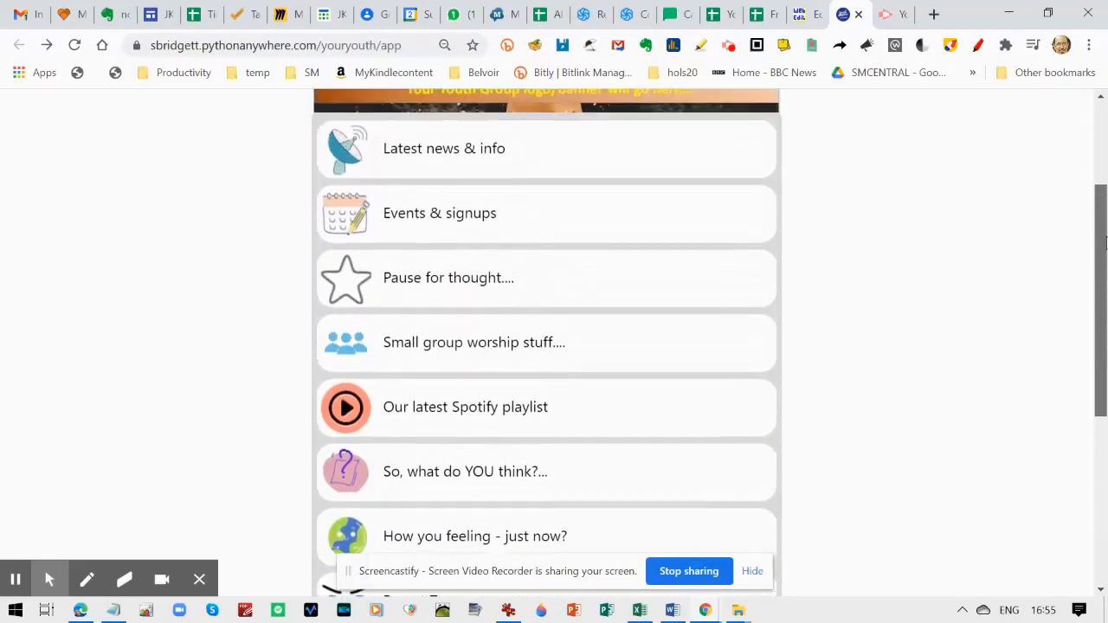
Switch to the editor, select the 'Latest news & info' page and start editing its text
click(800, 7)
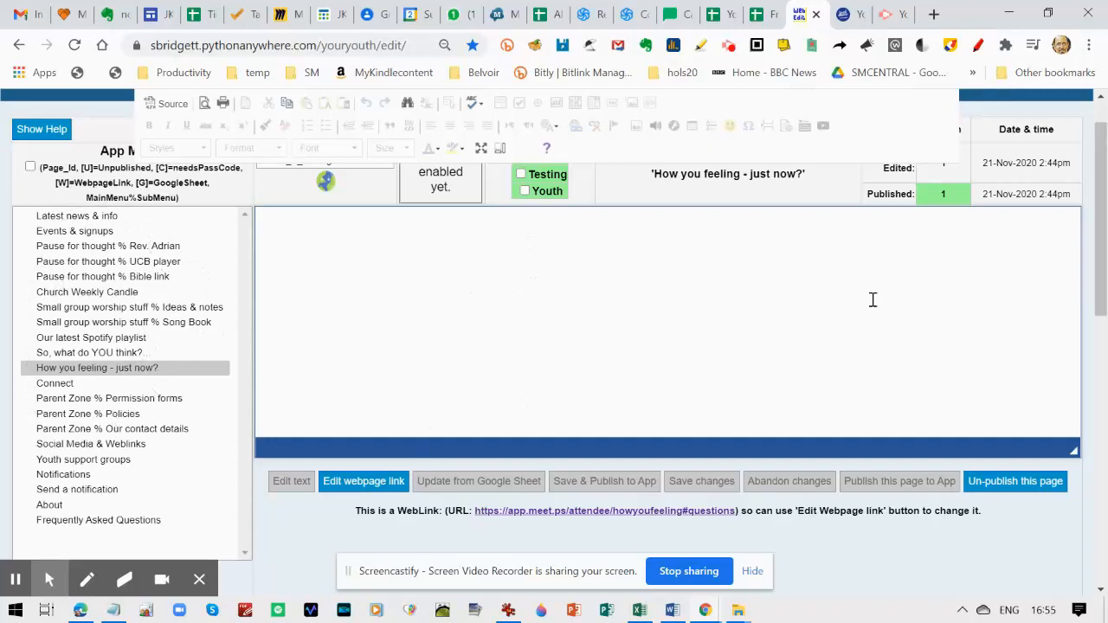
drag(1101, 275, 1102, 249)
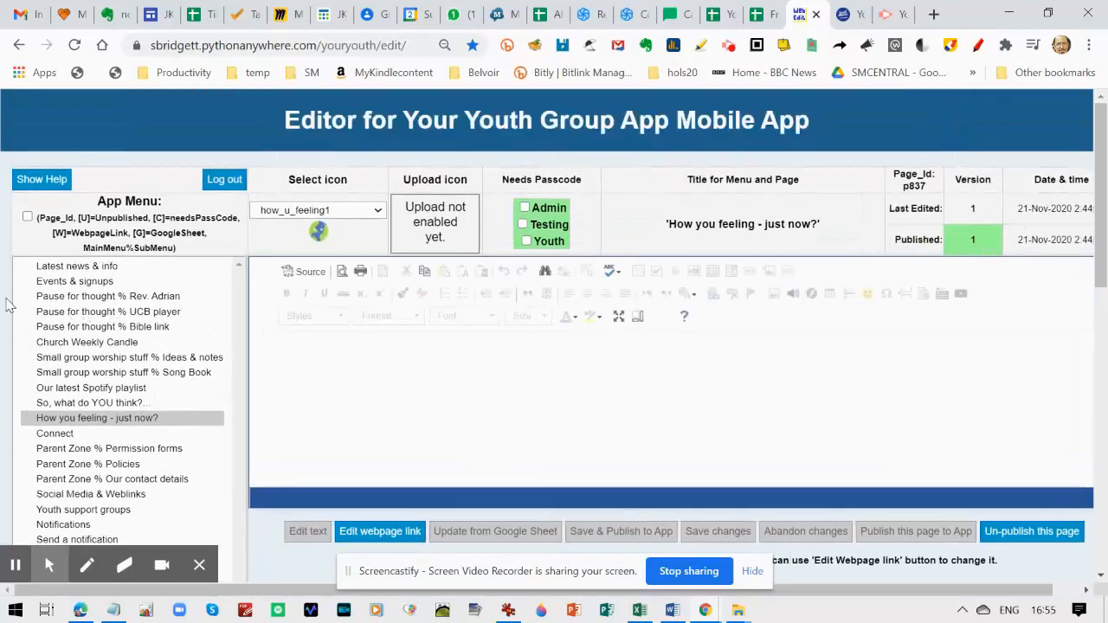
click(76, 267)
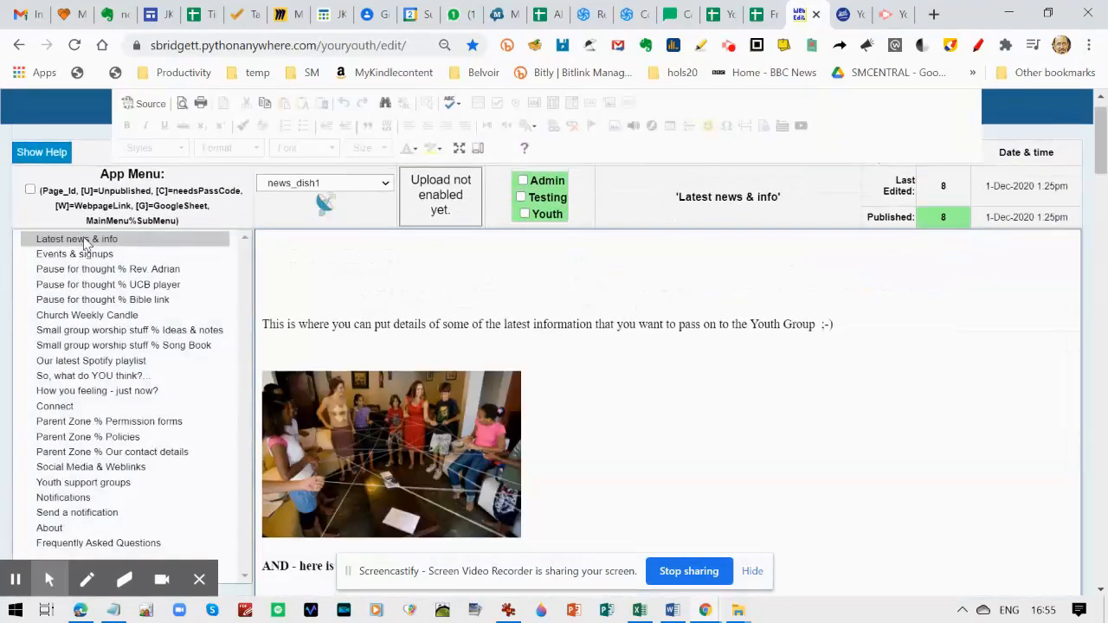
click(84, 243)
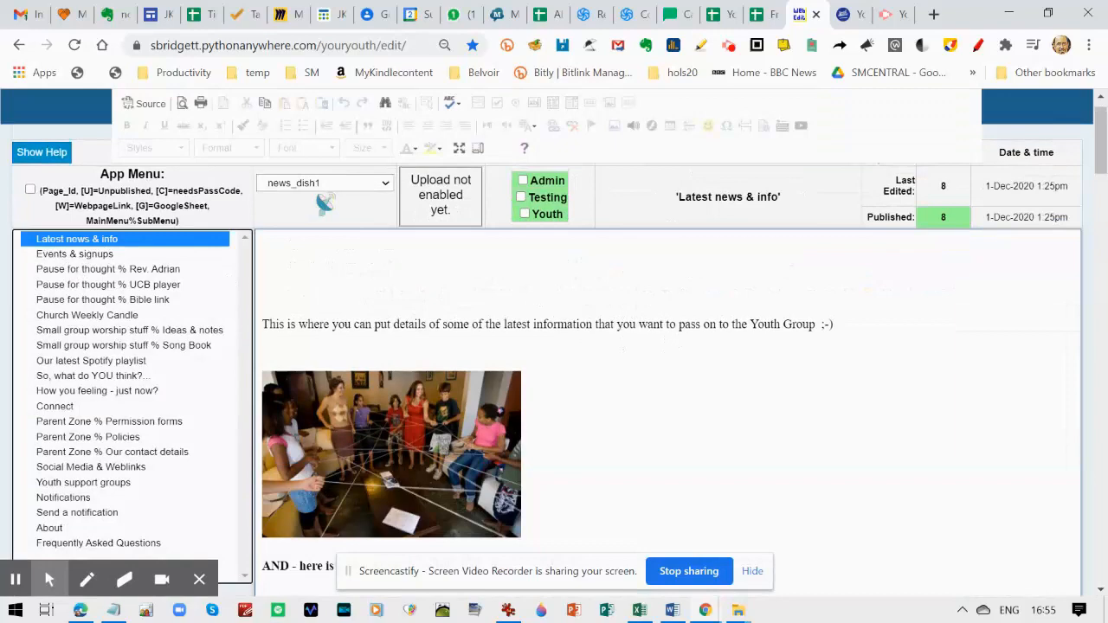
drag(1101, 174, 1095, 528)
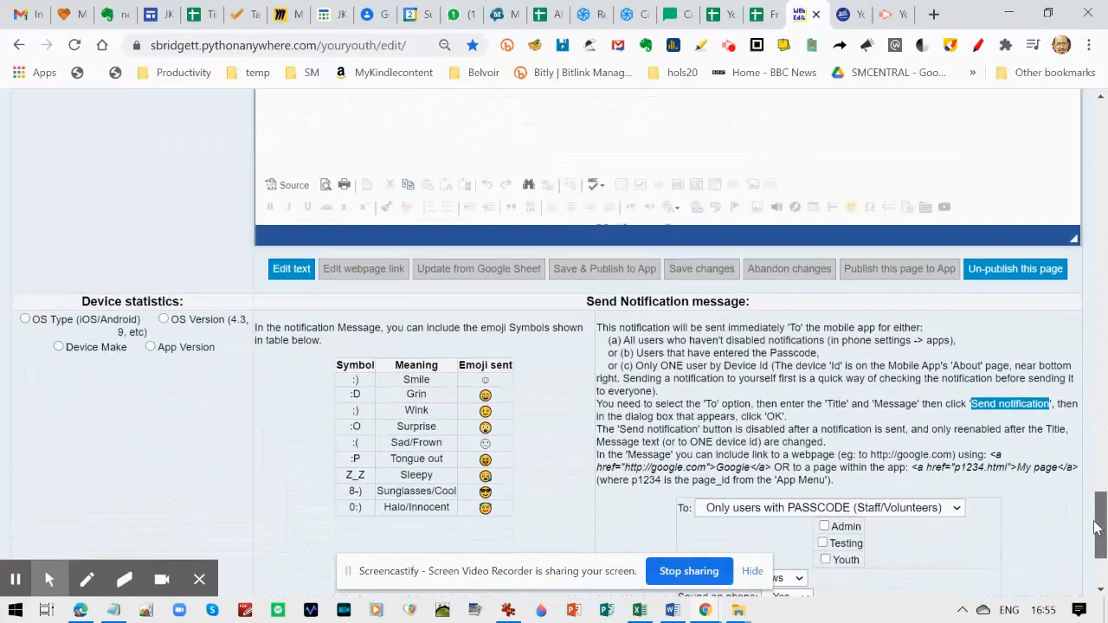
click(292, 269)
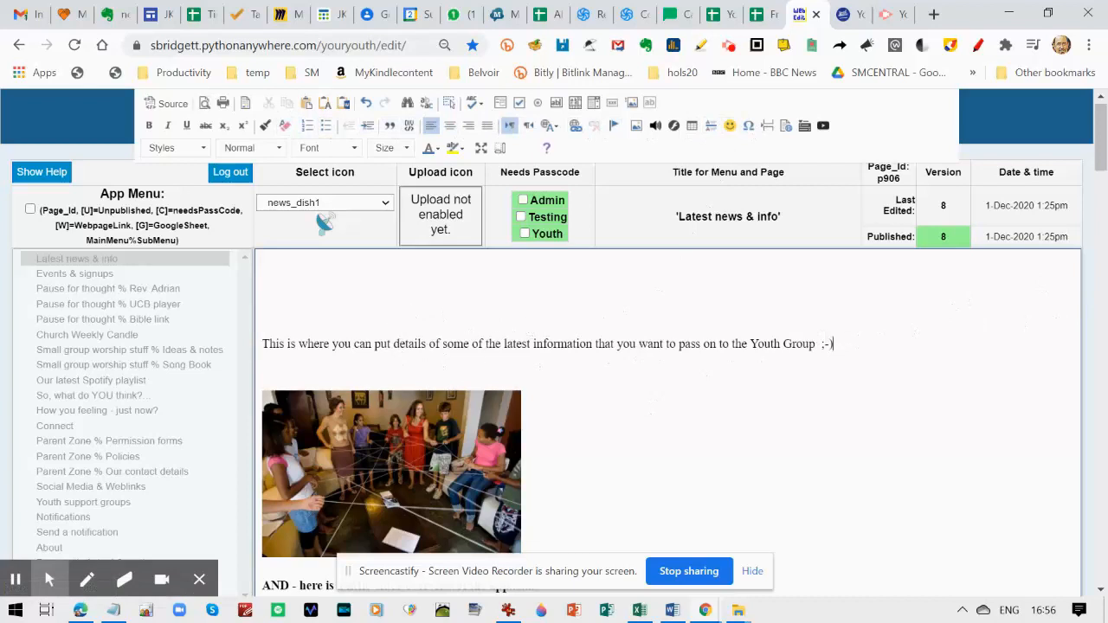
Add the lines ';lgksjdf;lgkjdsf; glksdfg' and 'sd fg;lksdjfg ;ldskfjg ;dlskfg' below the page's opening sentence, followed by a blank line
key(Return)
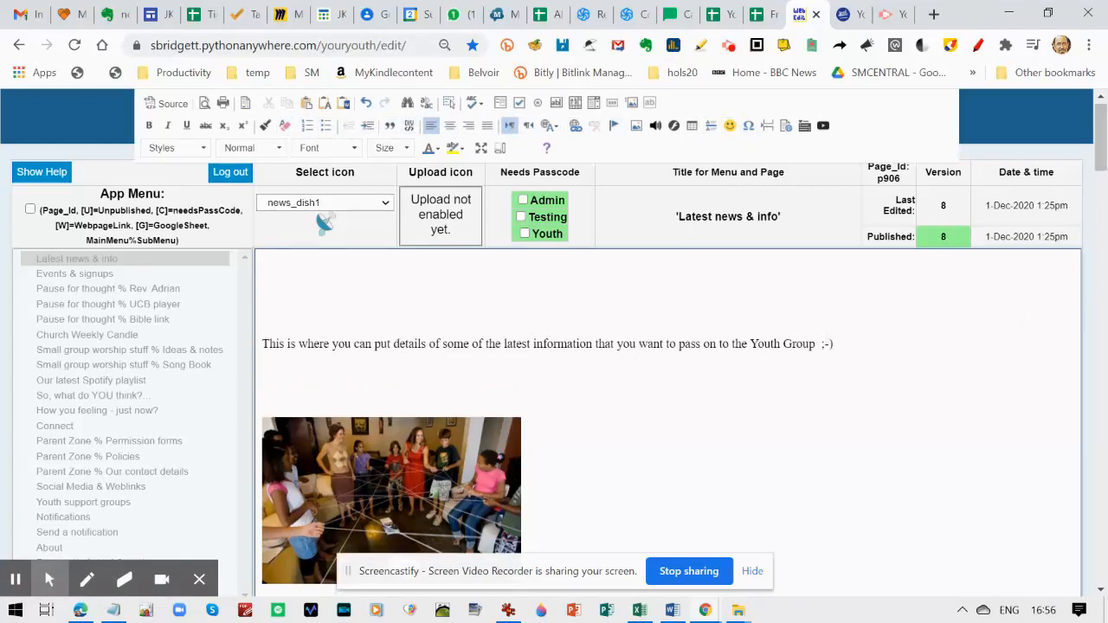
text(;lgksjdf;lgkjdsf; glksdfg)
key(Return)
text(sd fg;lksdjfg ;ldskfjg ;dlskf)
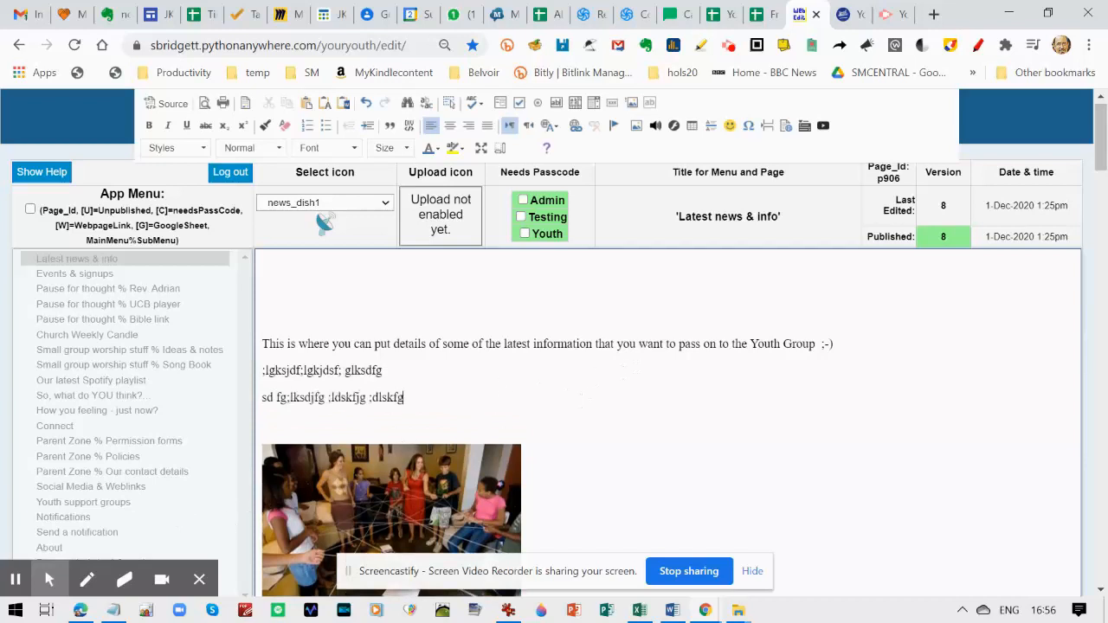
text(g)
key(Return)
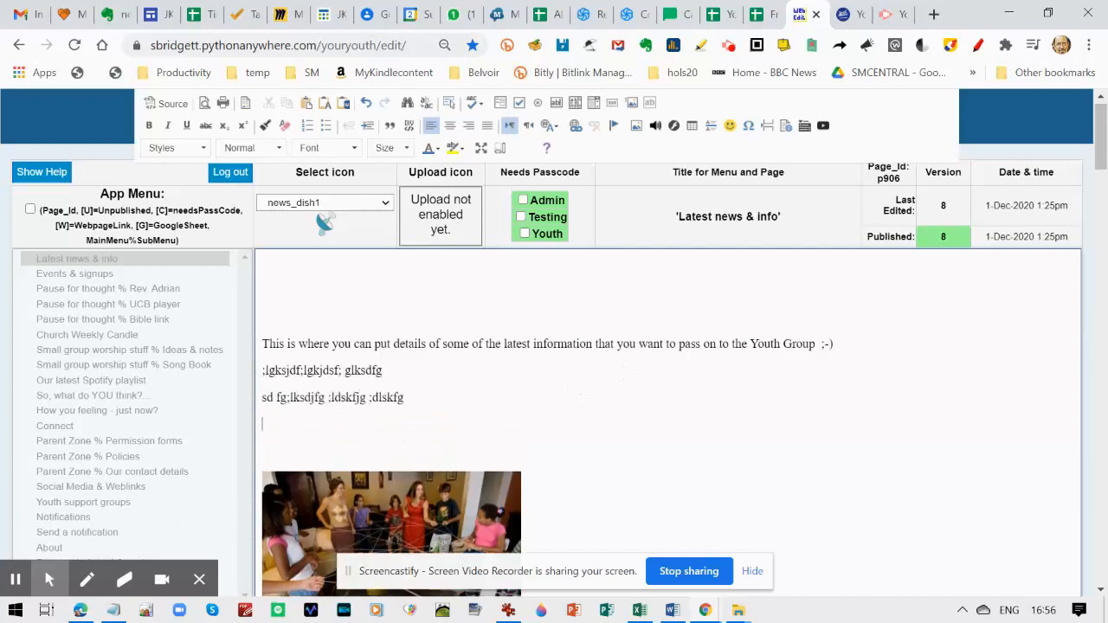
Start inserting an image on the blank line above the group photo, view the link and upload options, and cancel
click(346, 521)
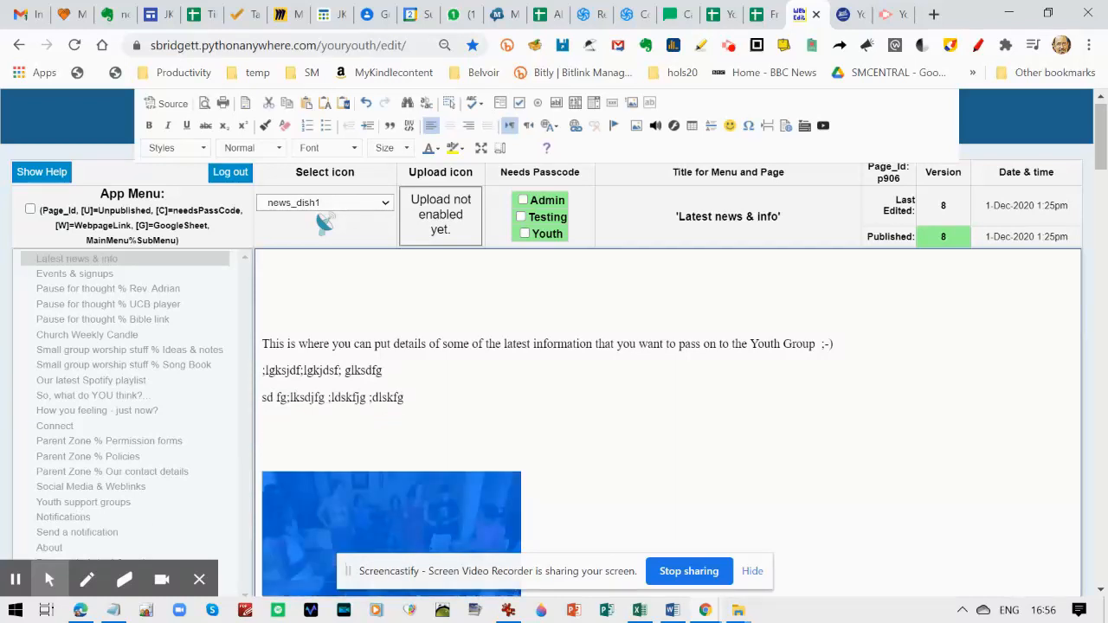
click(263, 452)
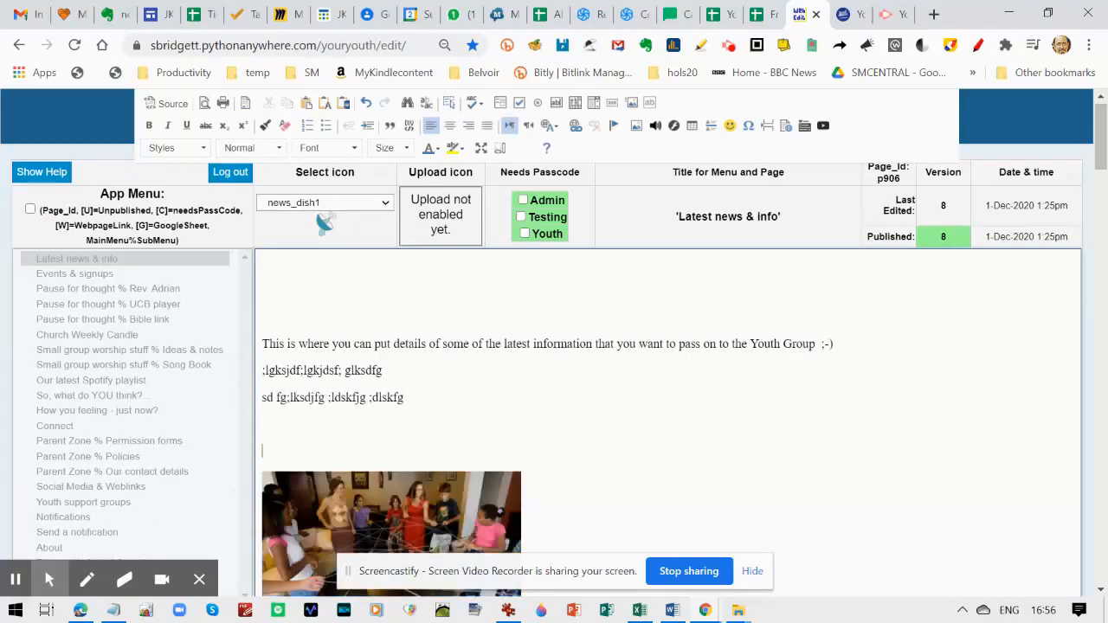
click(637, 125)
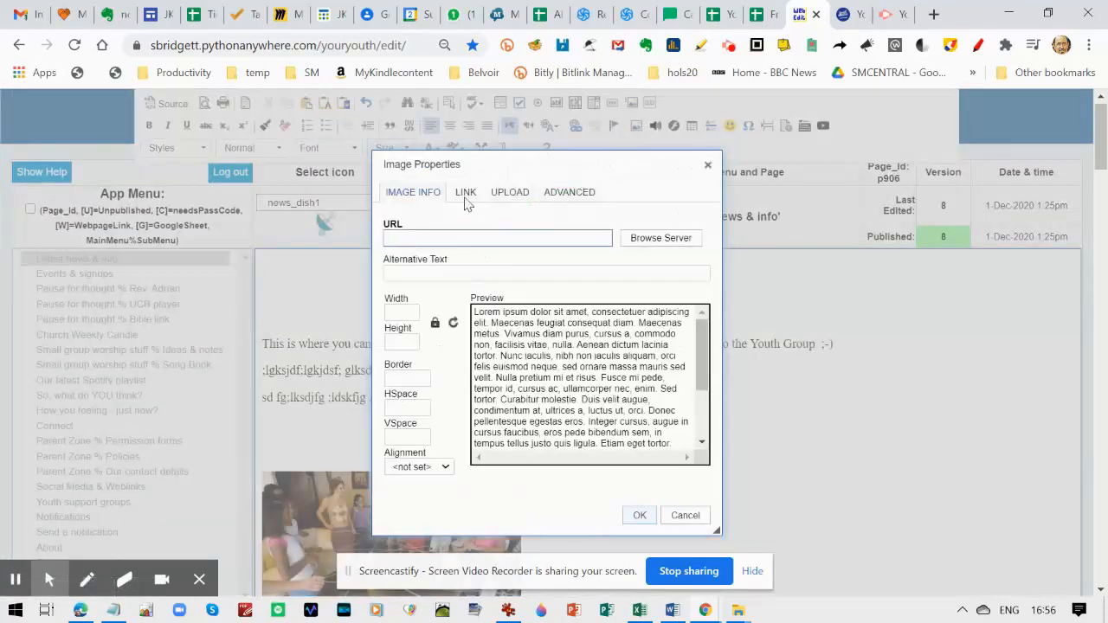
click(466, 194)
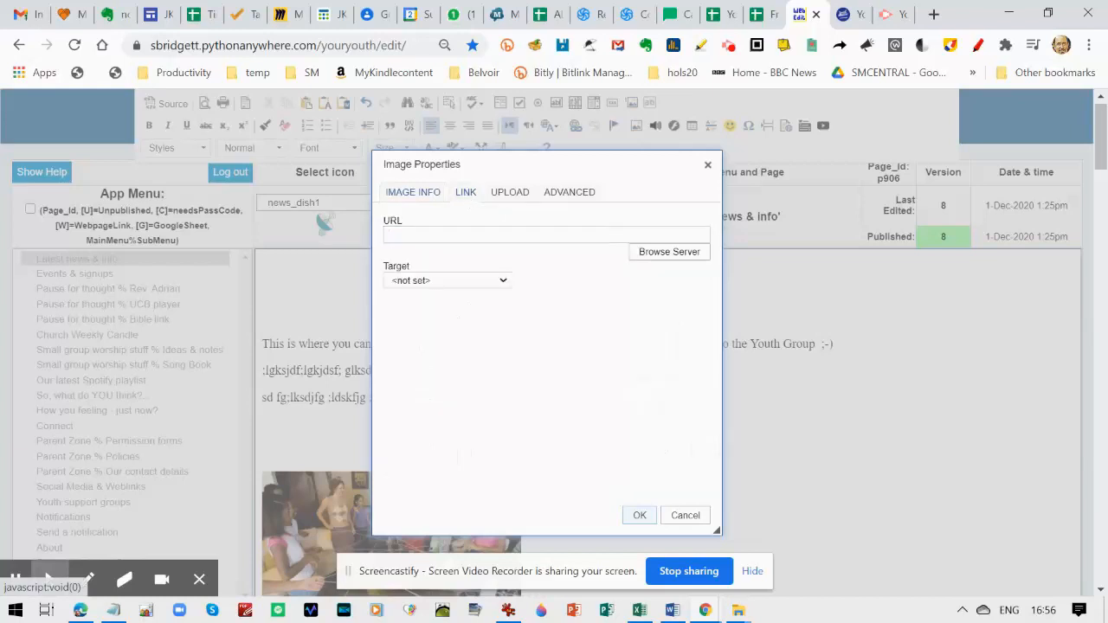
click(508, 199)
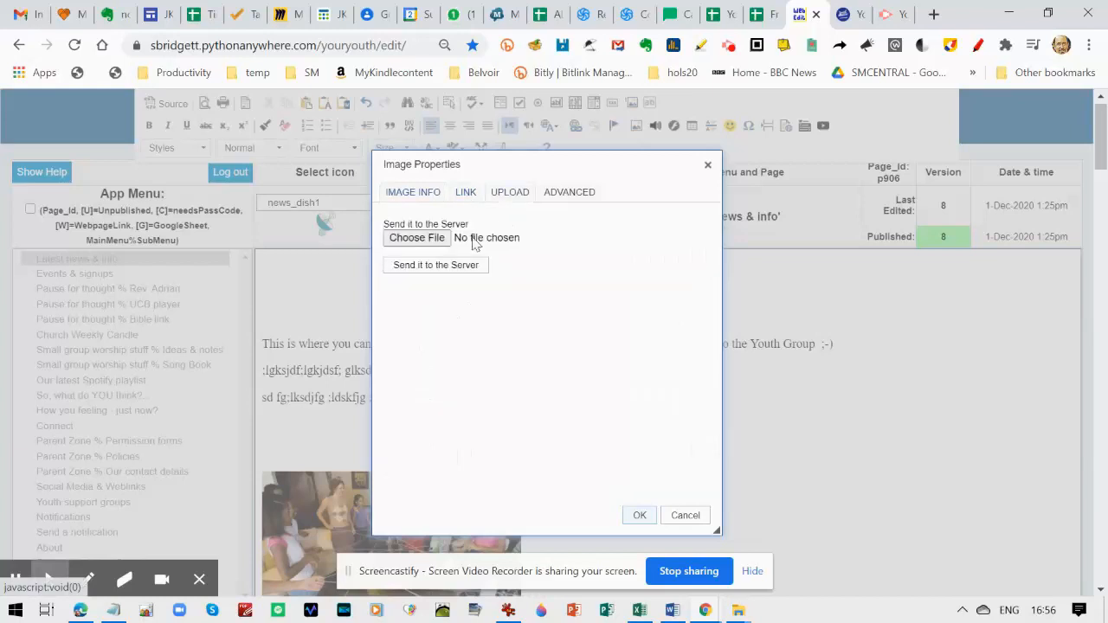
click(685, 515)
Delete the two lines of dummy text and the extra blank line above the group photo
drag(407, 398, 263, 370)
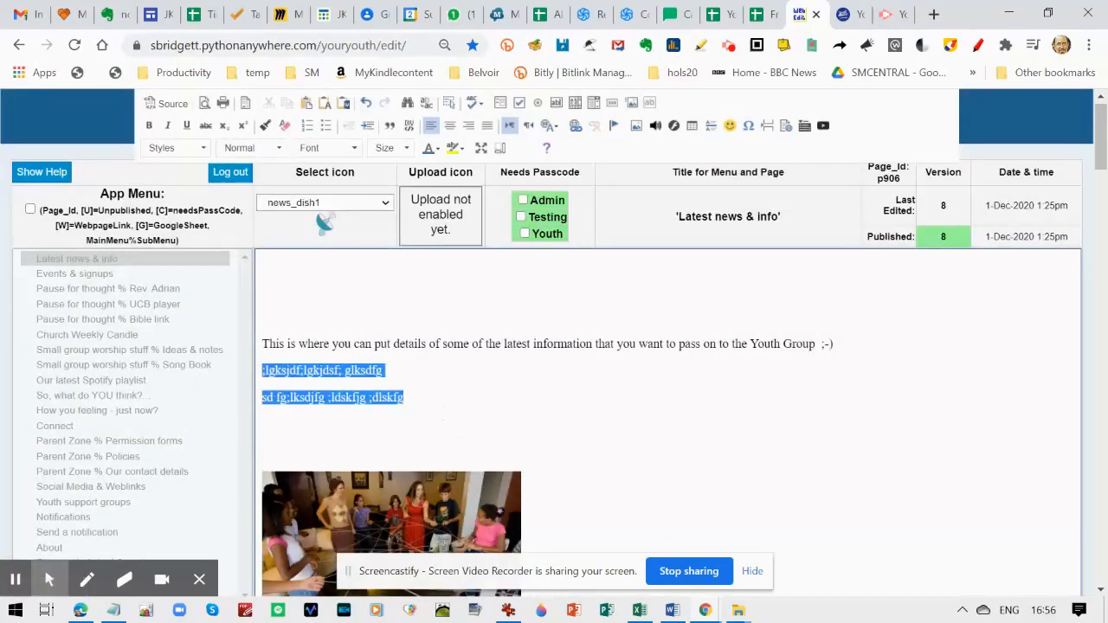
key(Delete)
key(Delete)
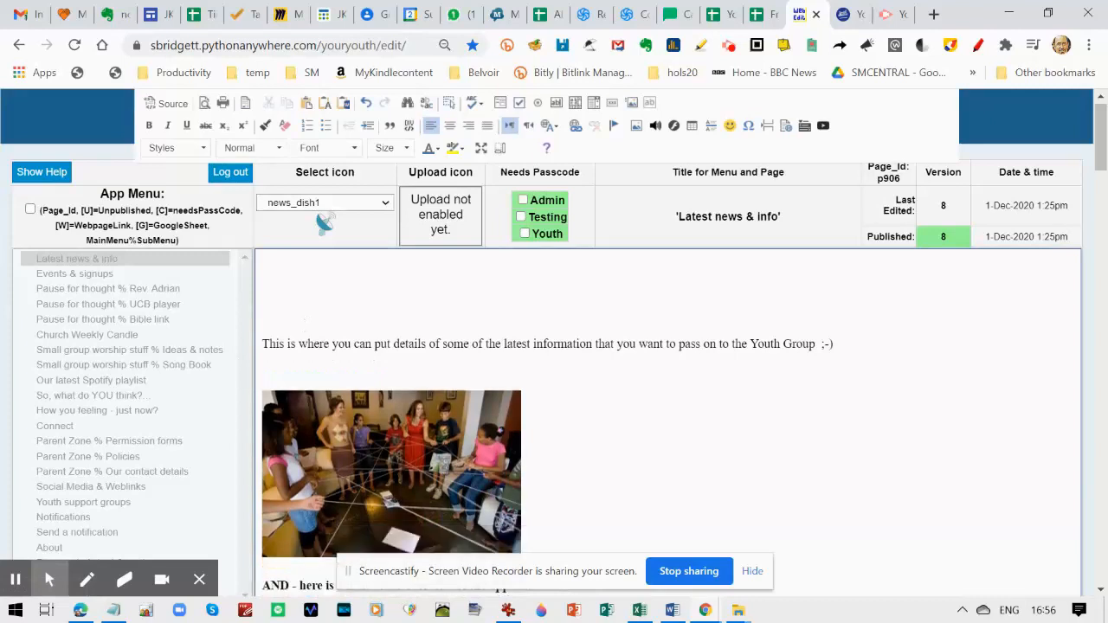
Open the group photo's image properties, set its alignment to Left and apply them
click(316, 455)
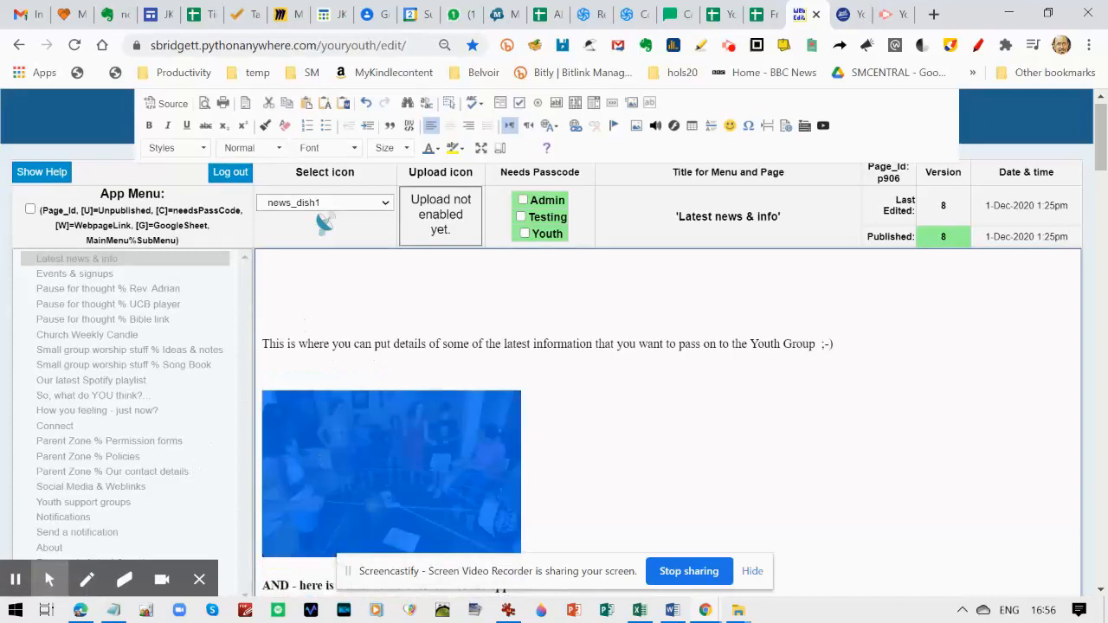
scroll(1105, 149, down, 2)
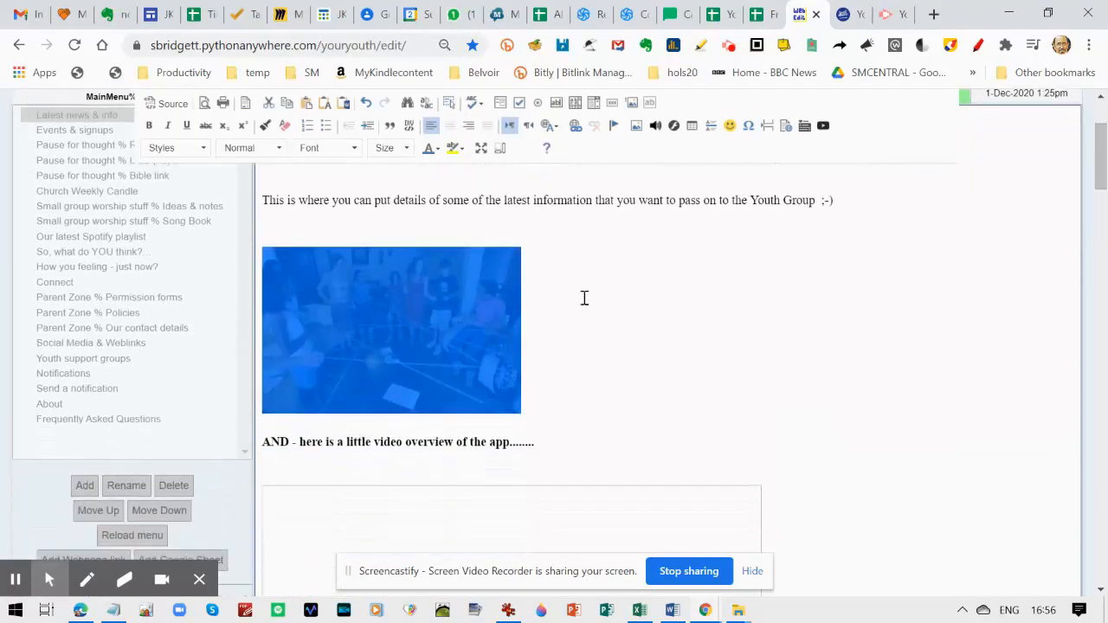
right_click(460, 319)
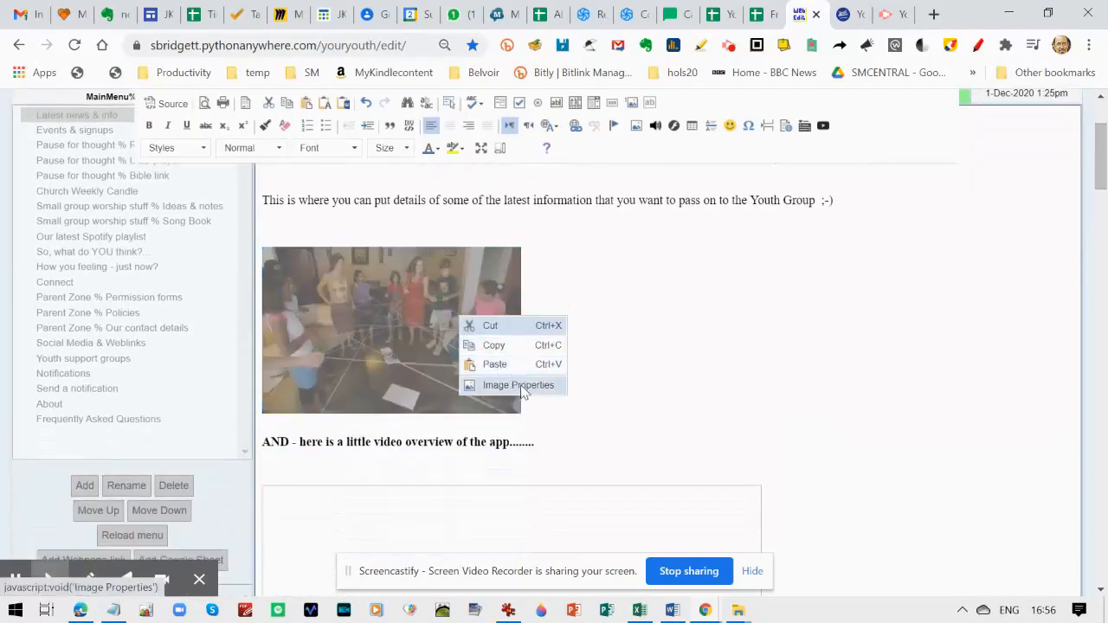
click(518, 385)
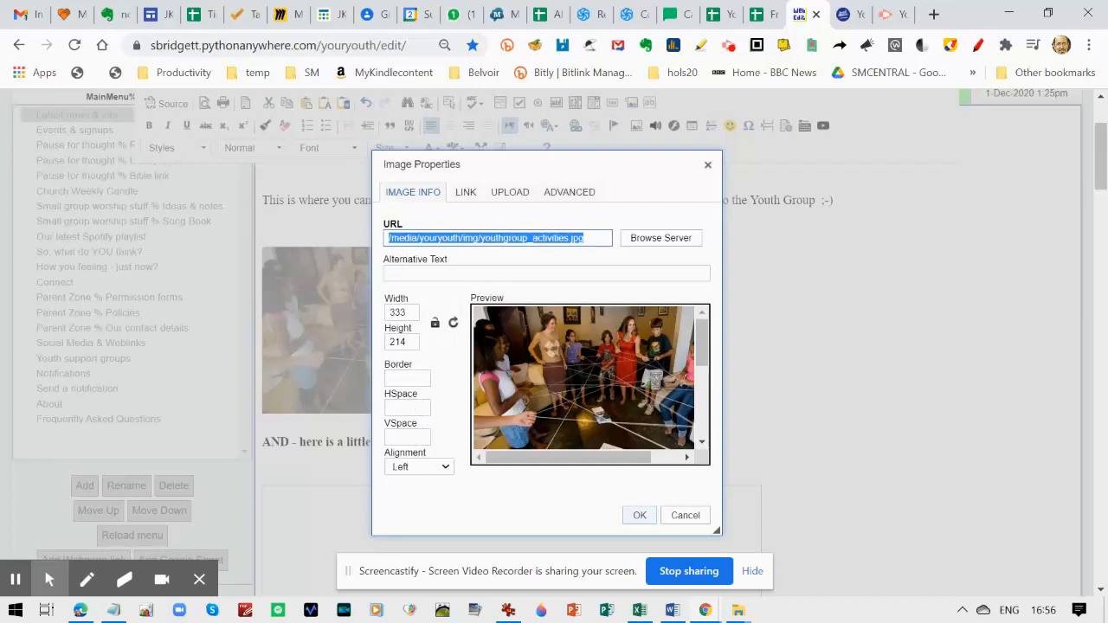
click(418, 469)
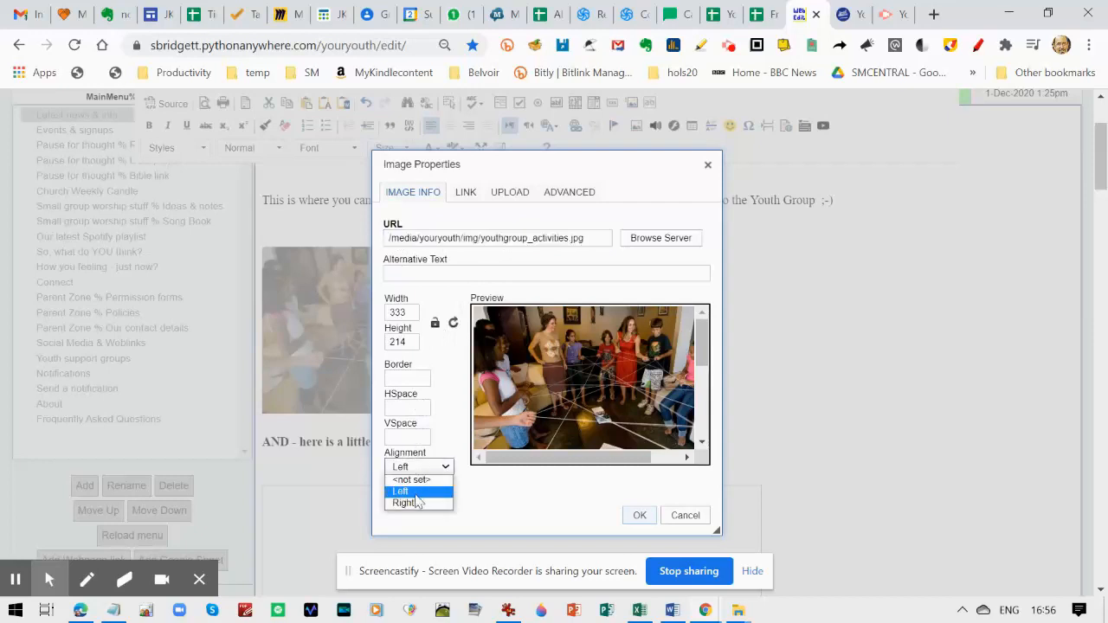
click(419, 492)
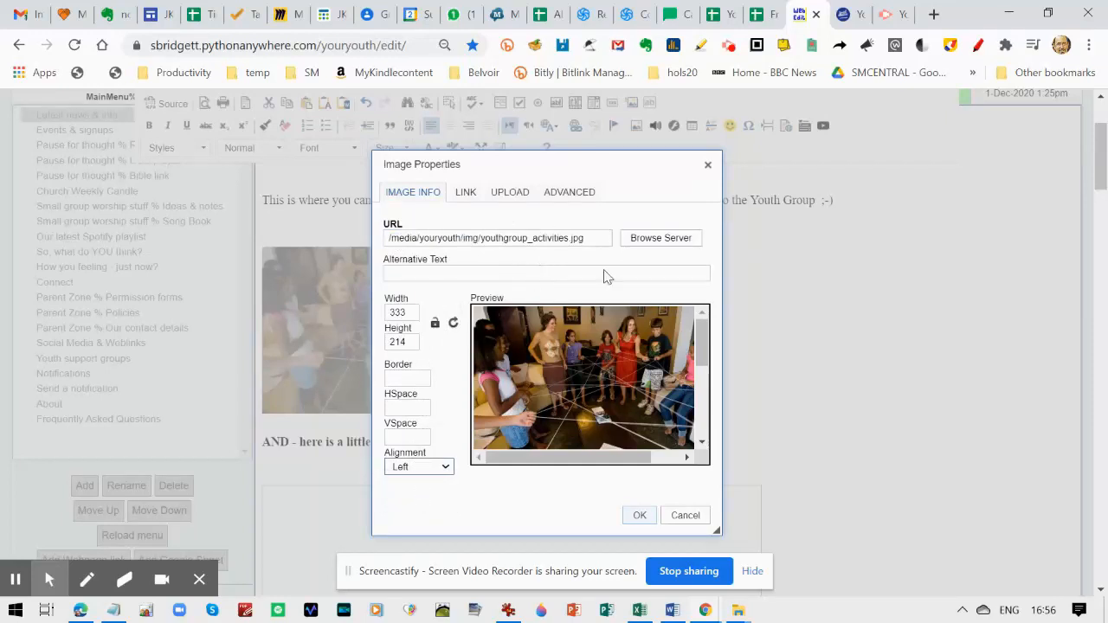
click(639, 516)
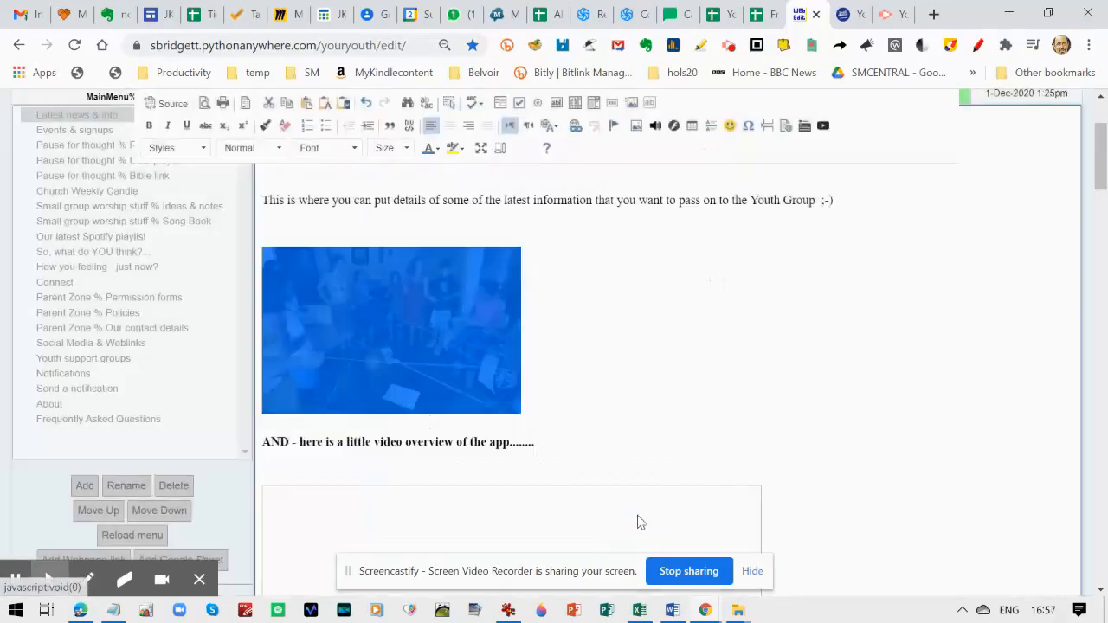
click(673, 272)
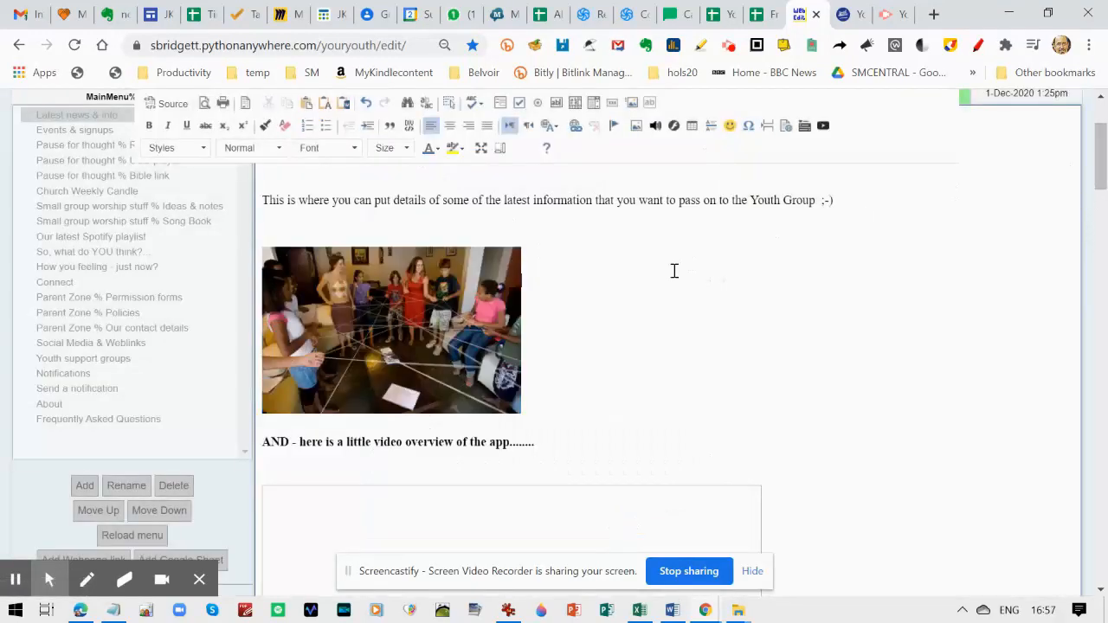
Save the 'Latest news & info' page and publish it to the app
scroll(1105, 178, down, 1)
scroll(1105, 178, down, 2)
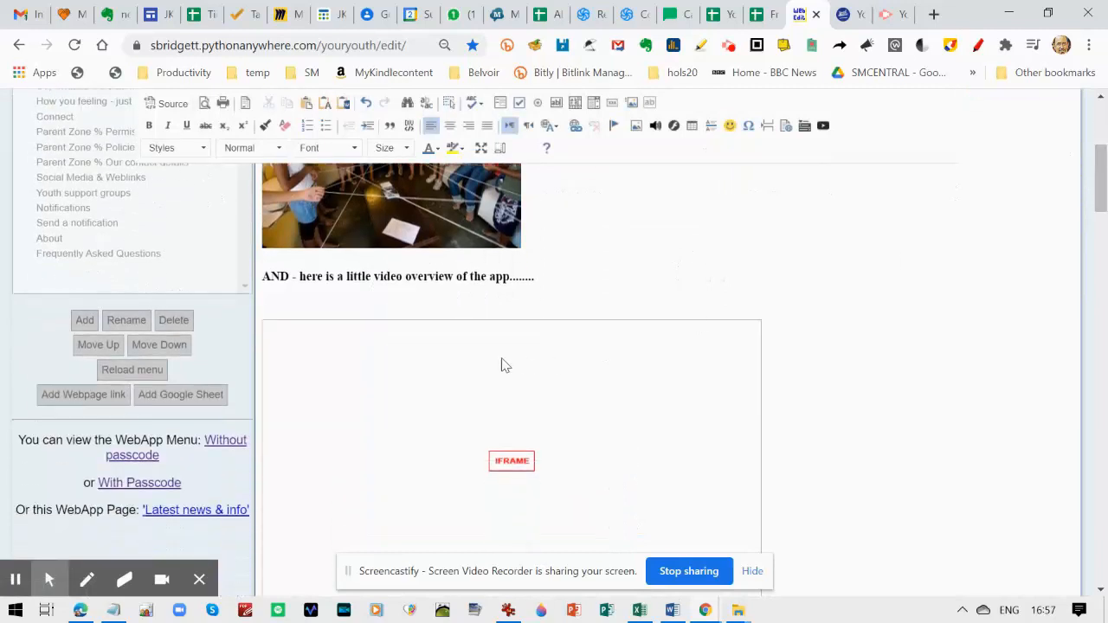
mouse_move(1103, 168)
mouse_down()
mouse_move(1103, 206)
mouse_move(1103, 174)
mouse_up()
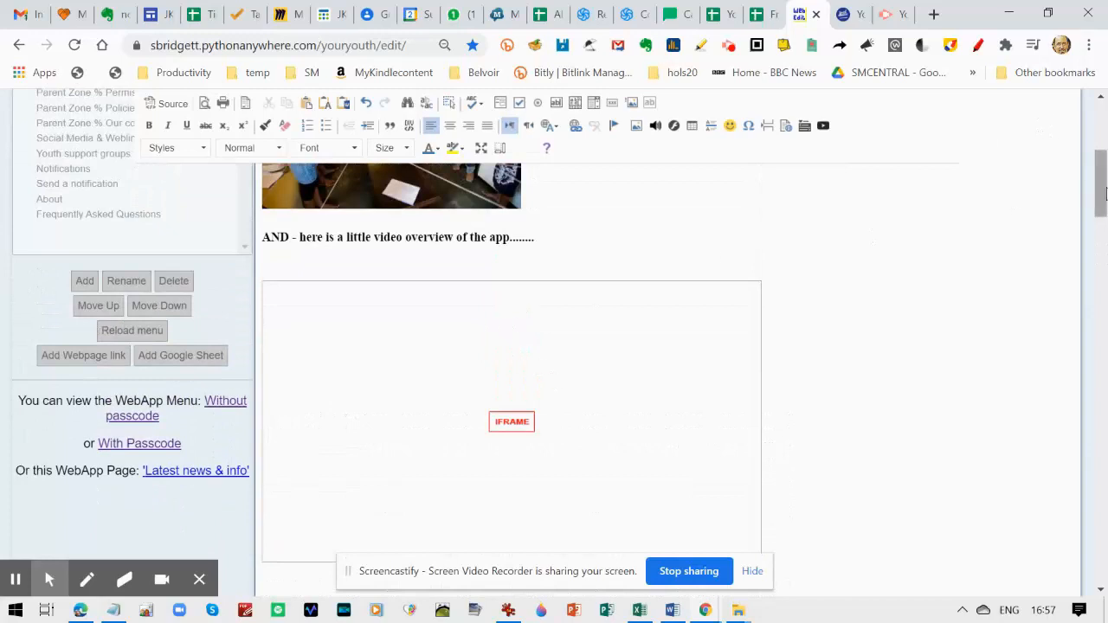
drag(1103, 189, 1103, 495)
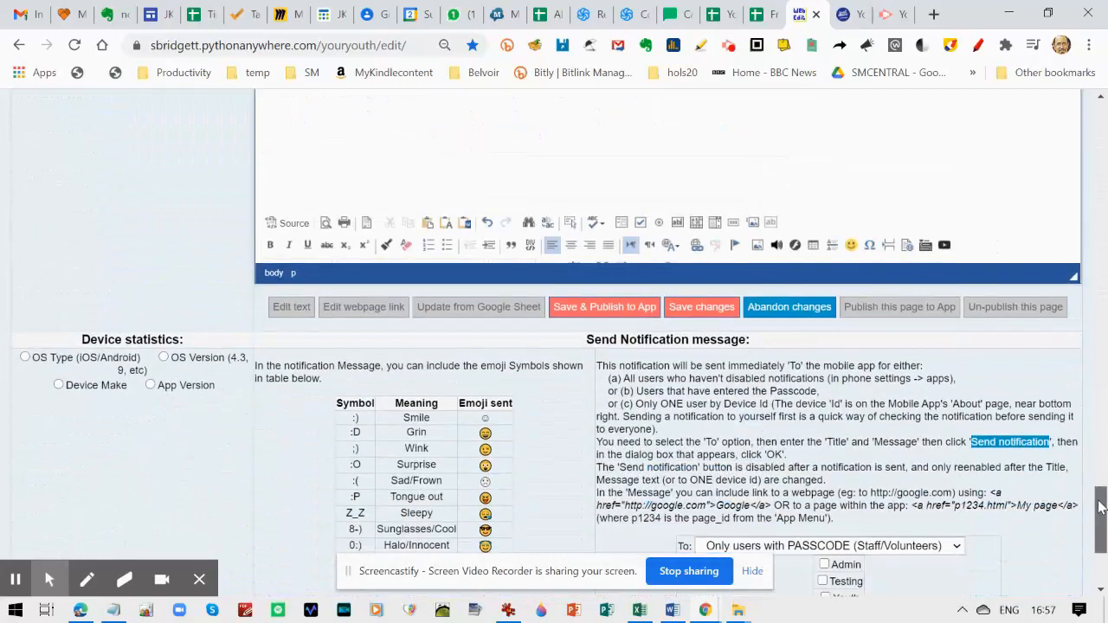
click(613, 306)
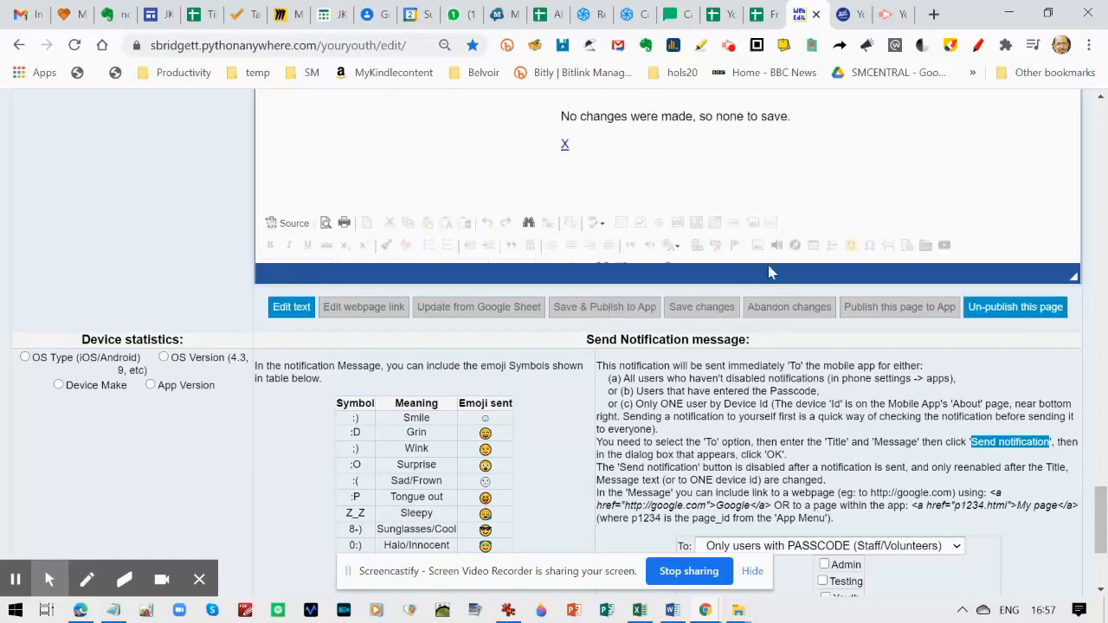
Add a new menu item named 'Title of the page here' below 'Latest news & info'
click(1105, 127)
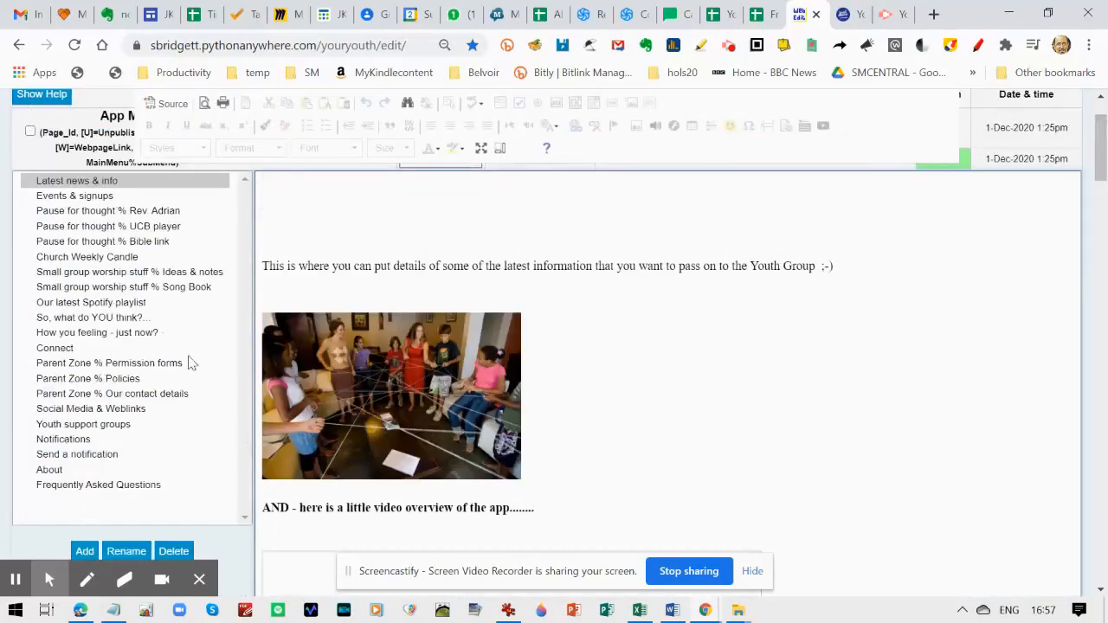
scroll(1101, 160, up, 1)
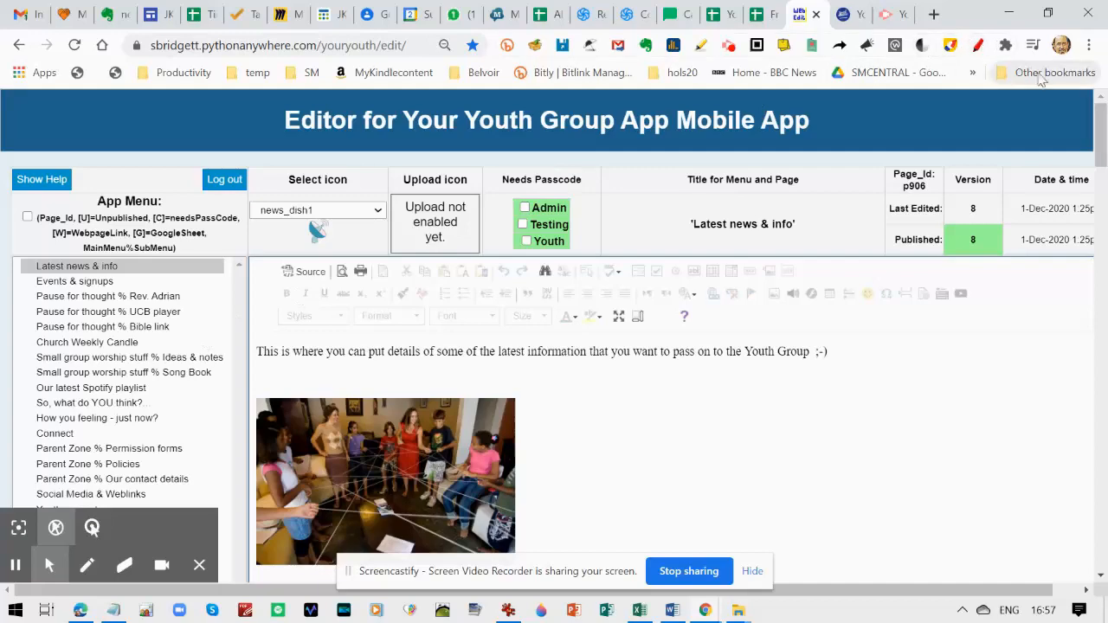
scroll(1102, 156, down, 2)
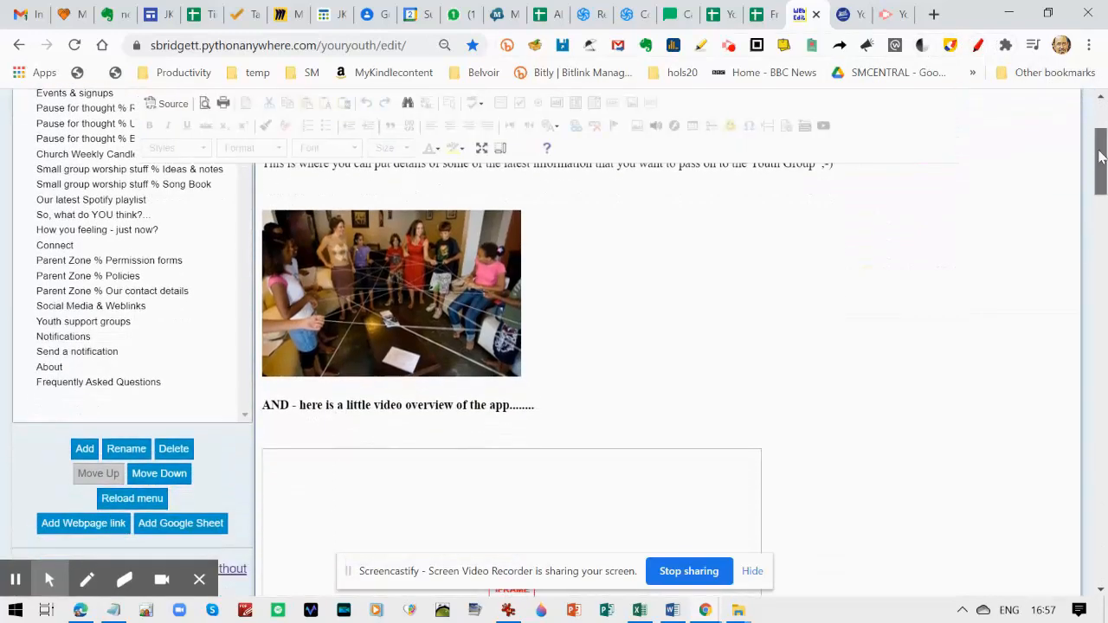
click(84, 448)
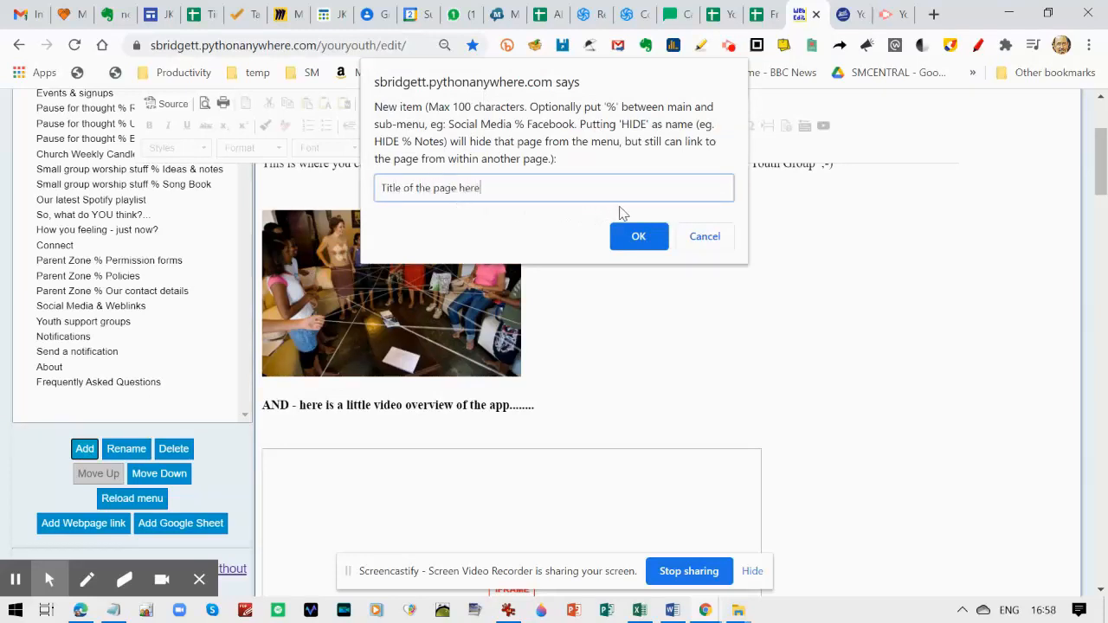
click(639, 236)
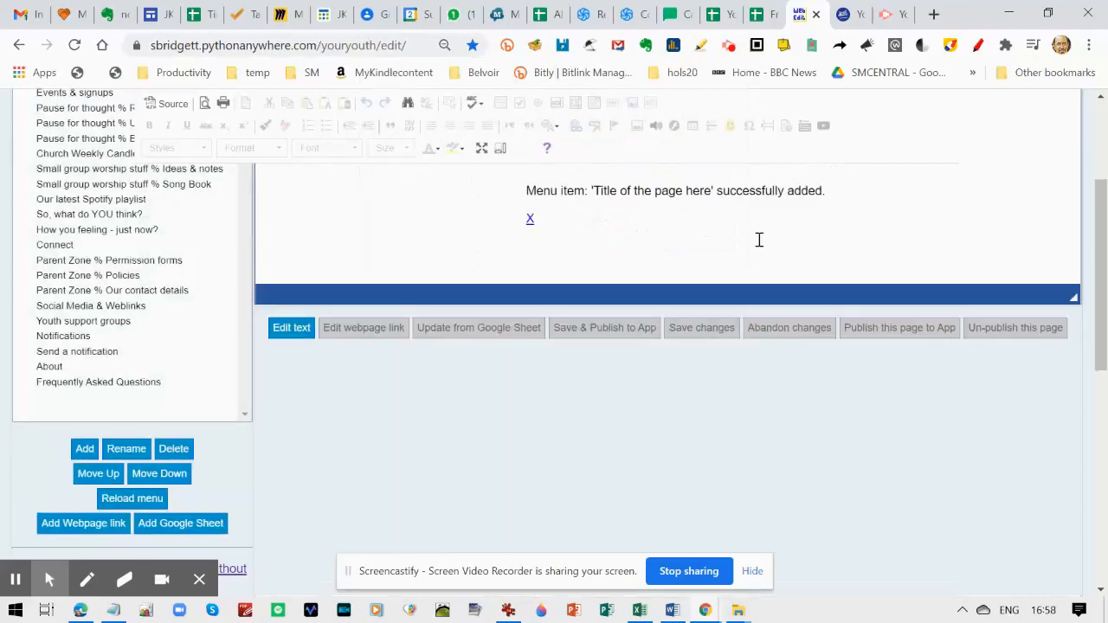
Open the 'Title of the page here' page for text editing and enter 'Put the basic content of your page....'
drag(1103, 231, 1104, 160)
click(142, 284)
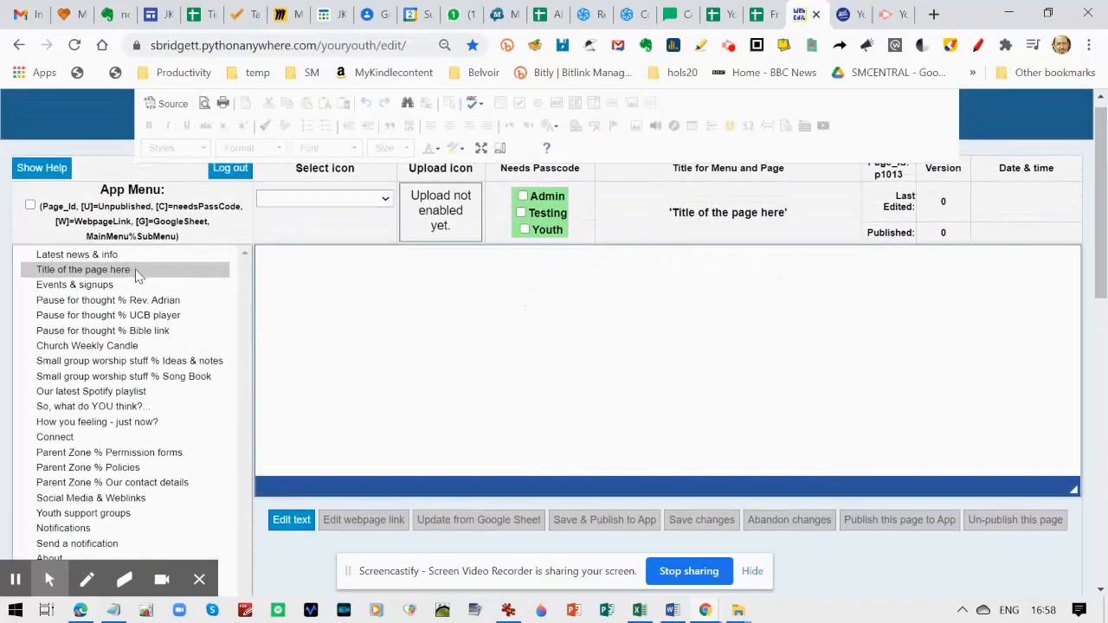
click(117, 255)
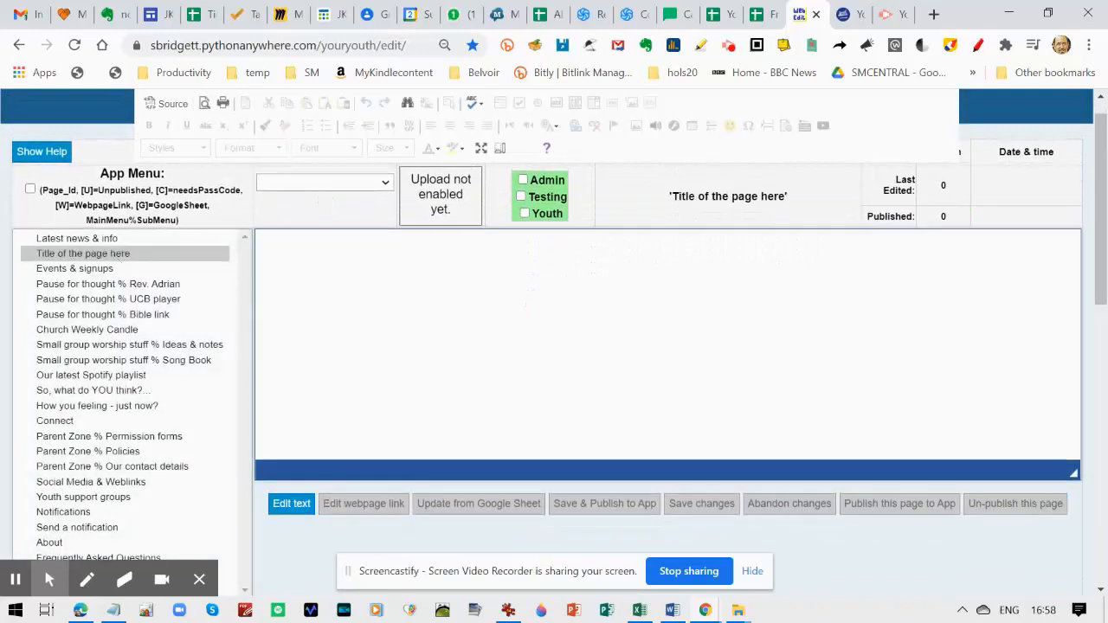
click(128, 257)
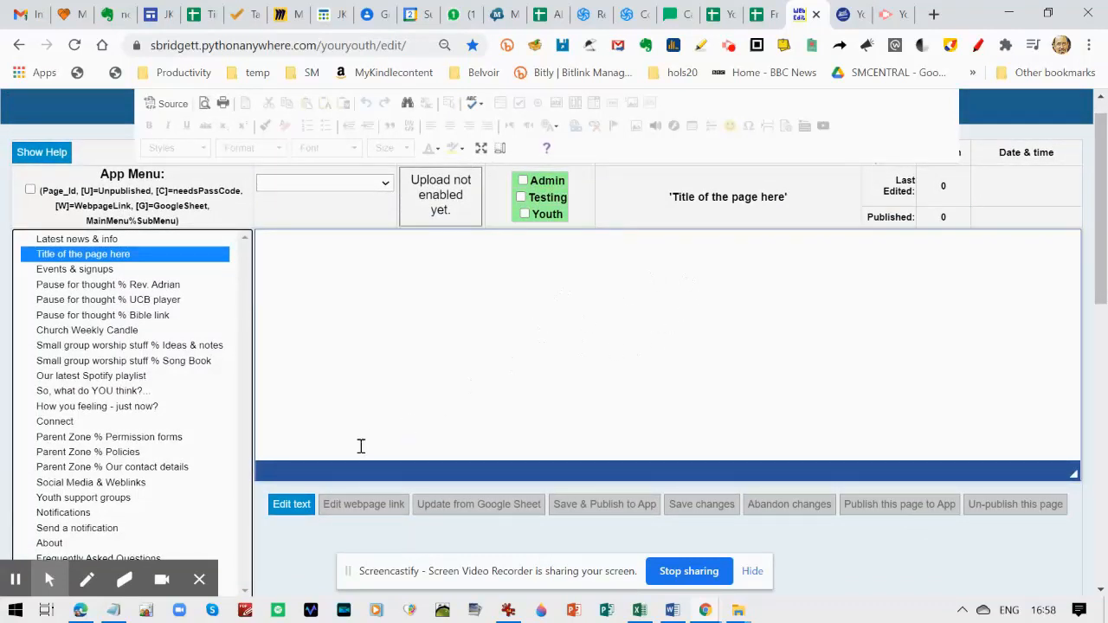
click(291, 509)
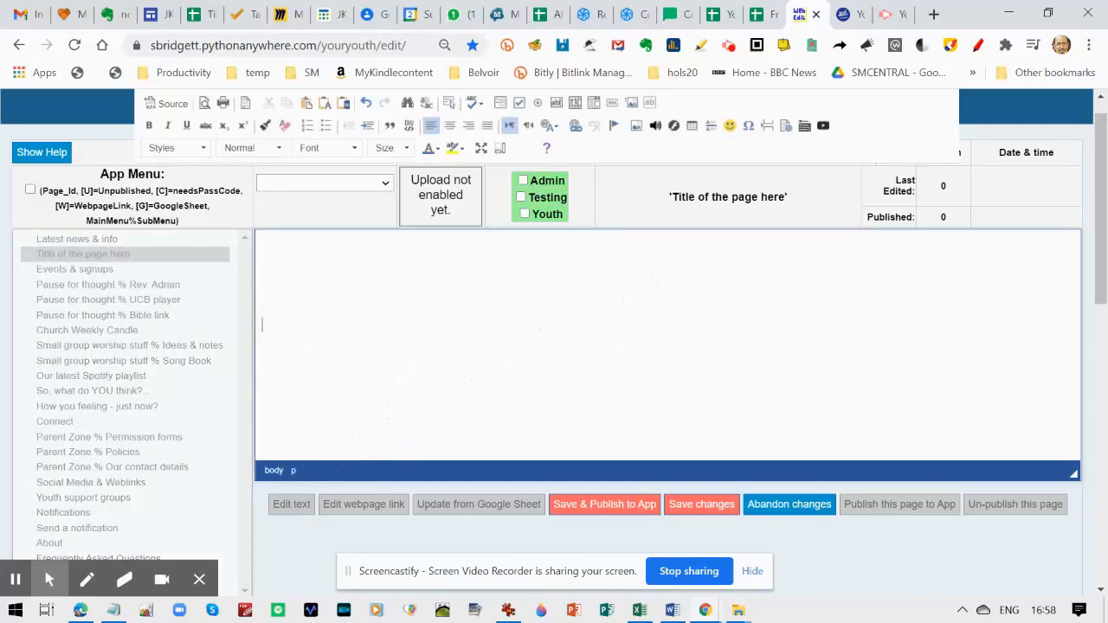
text(Put the)
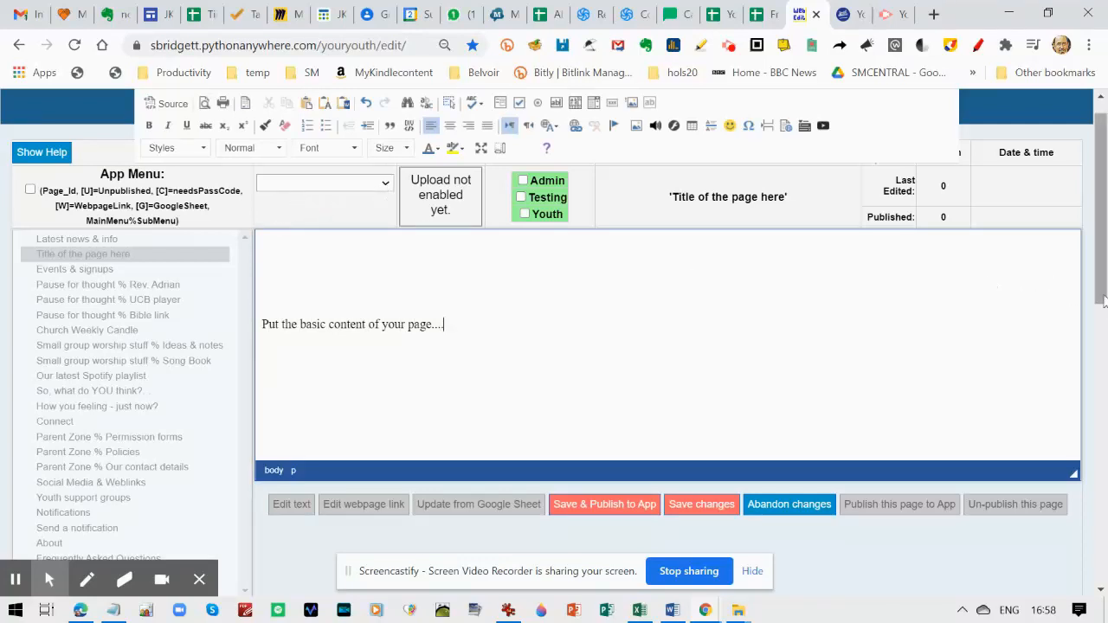
Look through the available icons and set the new page's icon to arrow_bubbles
scroll(1101, 299, up, 1)
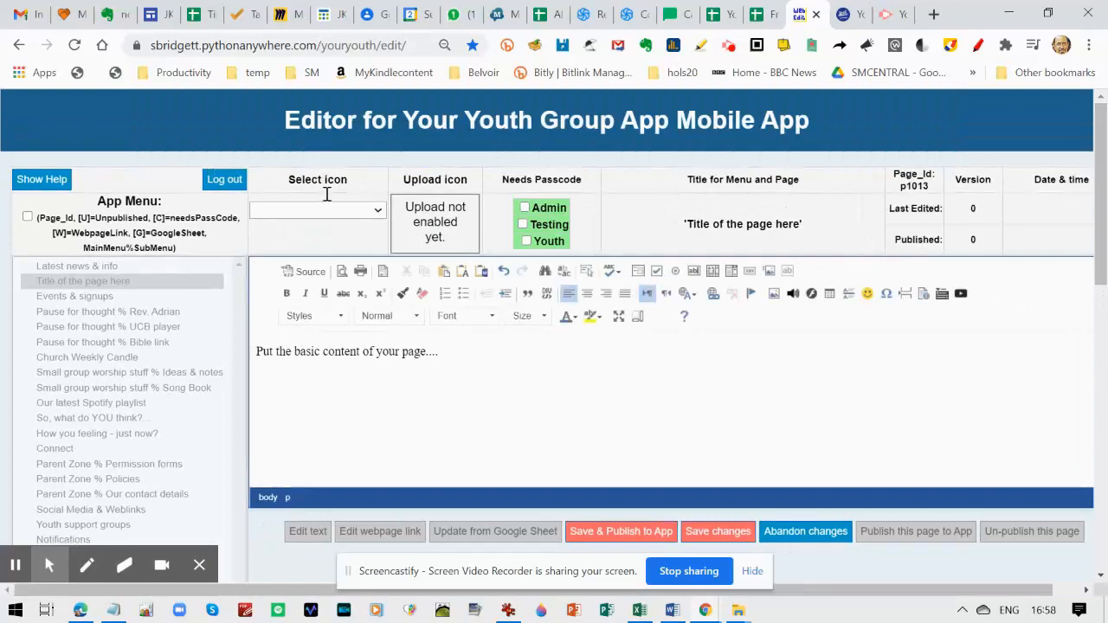
click(381, 211)
scroll(318, 346, down, 1)
scroll(318, 342, down, 3)
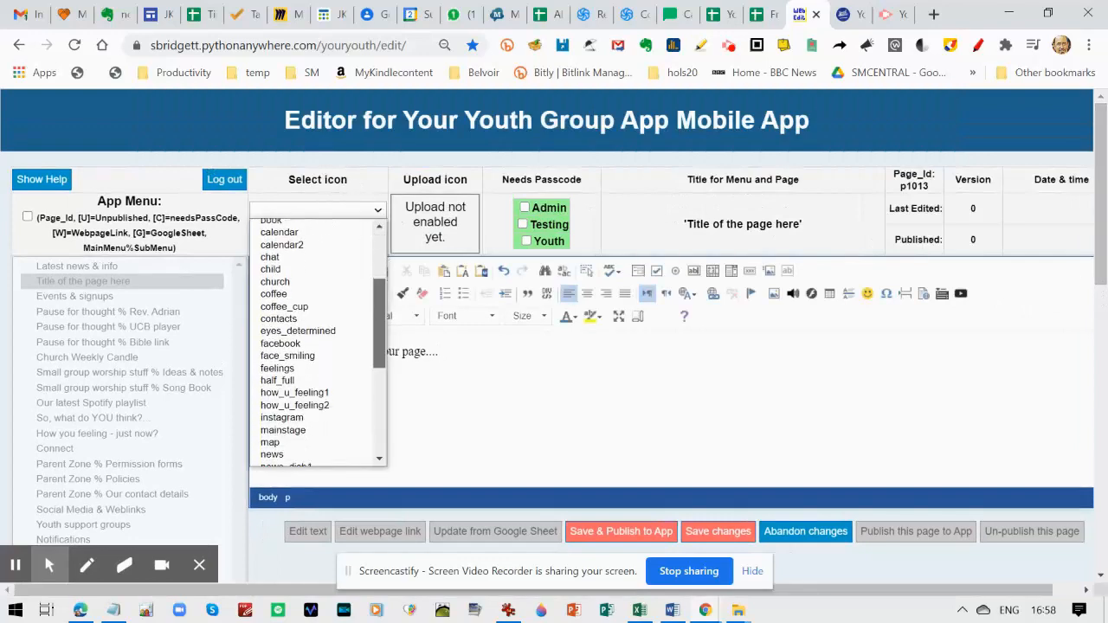
scroll(318, 342, up, 3)
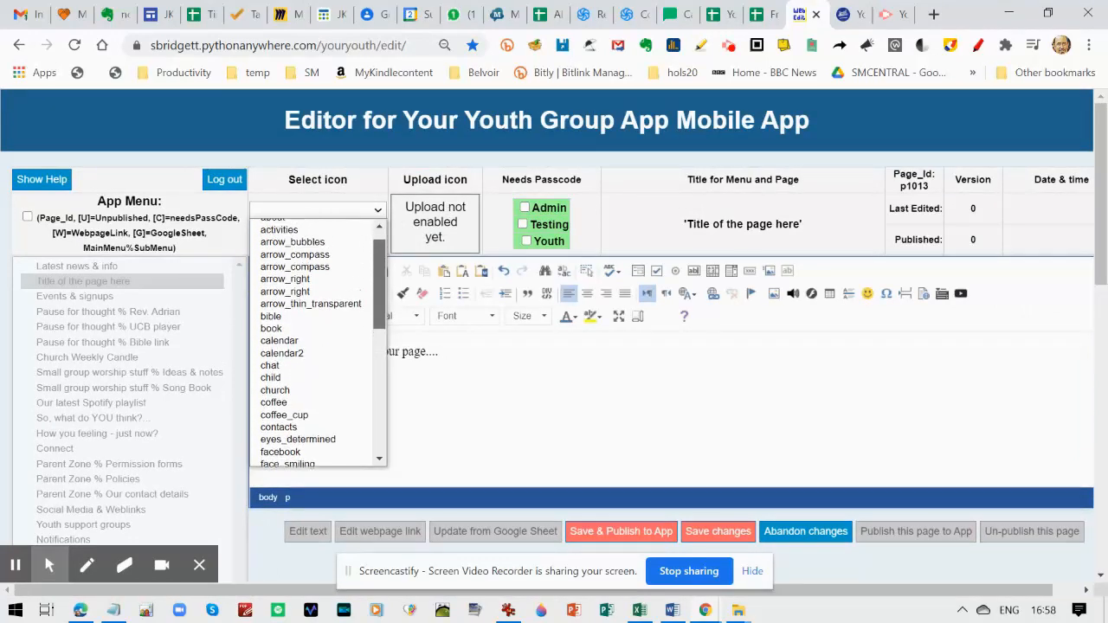
scroll(312, 271, up, 1)
click(312, 261)
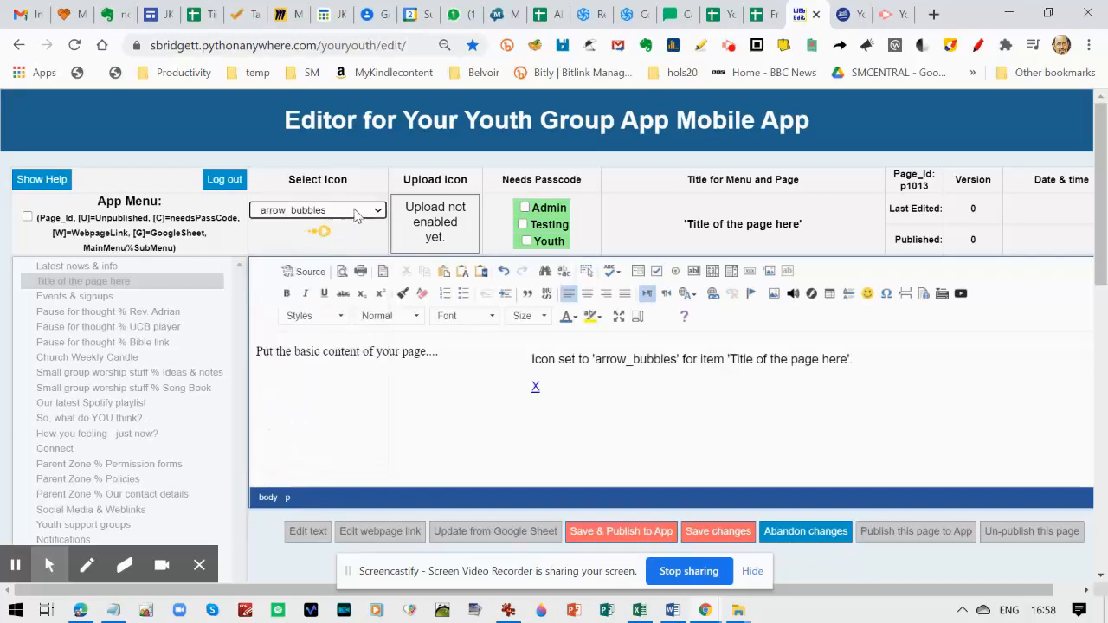
Try the arrow_right and child icons for the new page and return it to arrow_bubbles
click(355, 214)
click(338, 295)
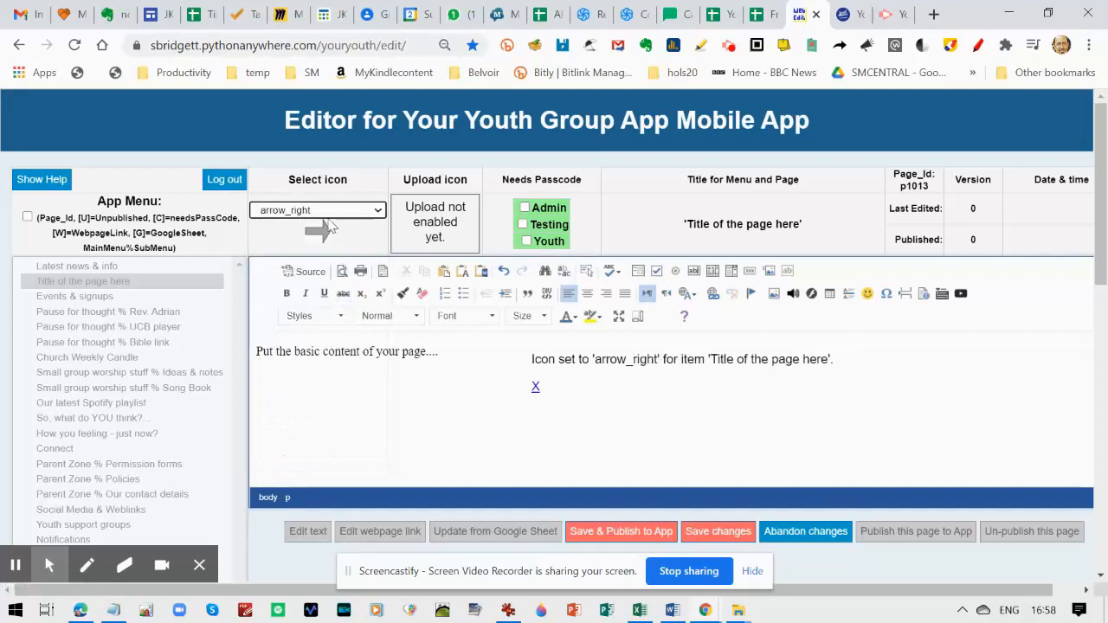
click(373, 211)
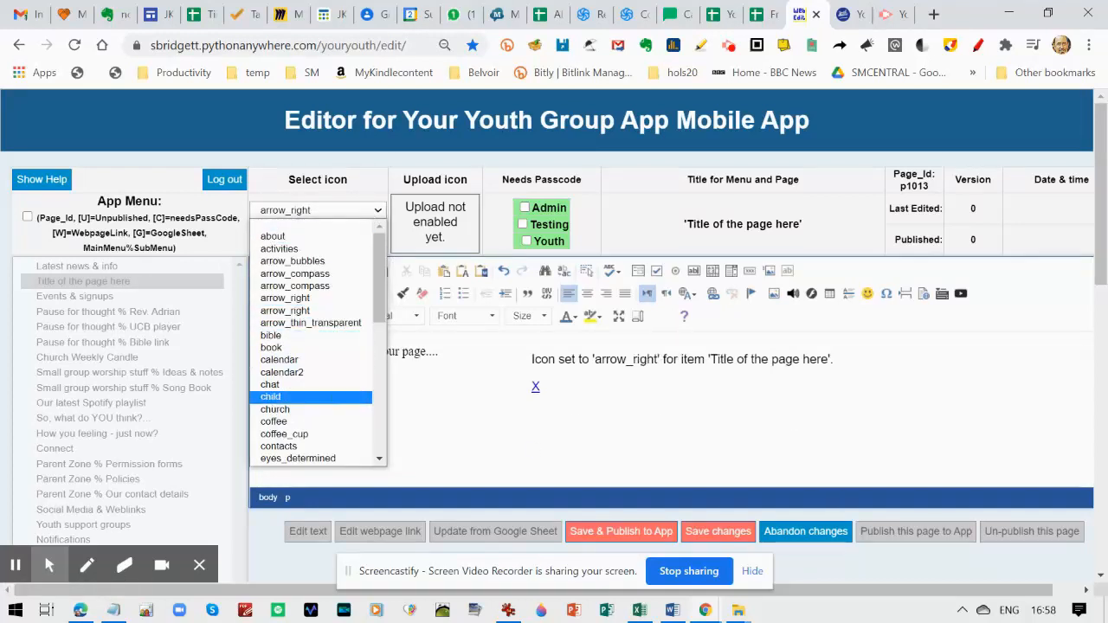
click(329, 397)
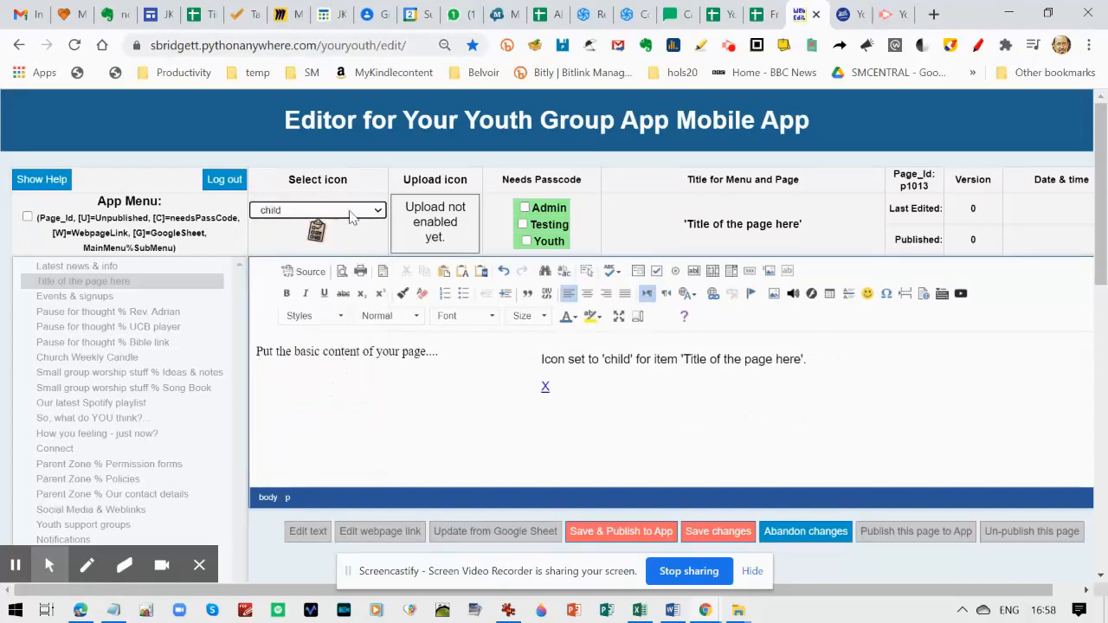
click(351, 214)
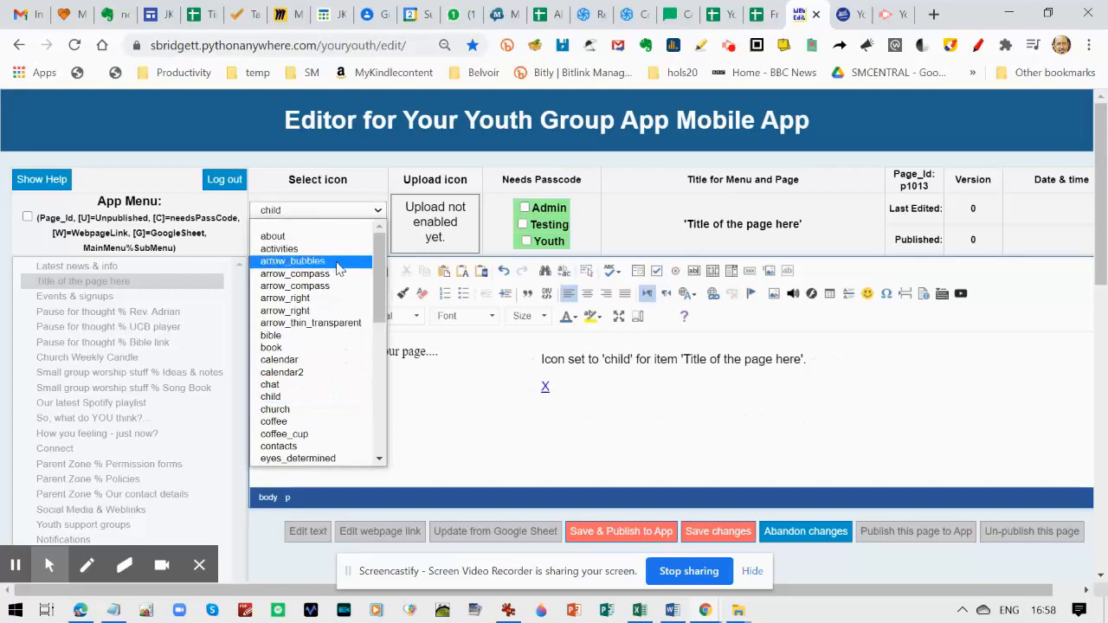
click(336, 263)
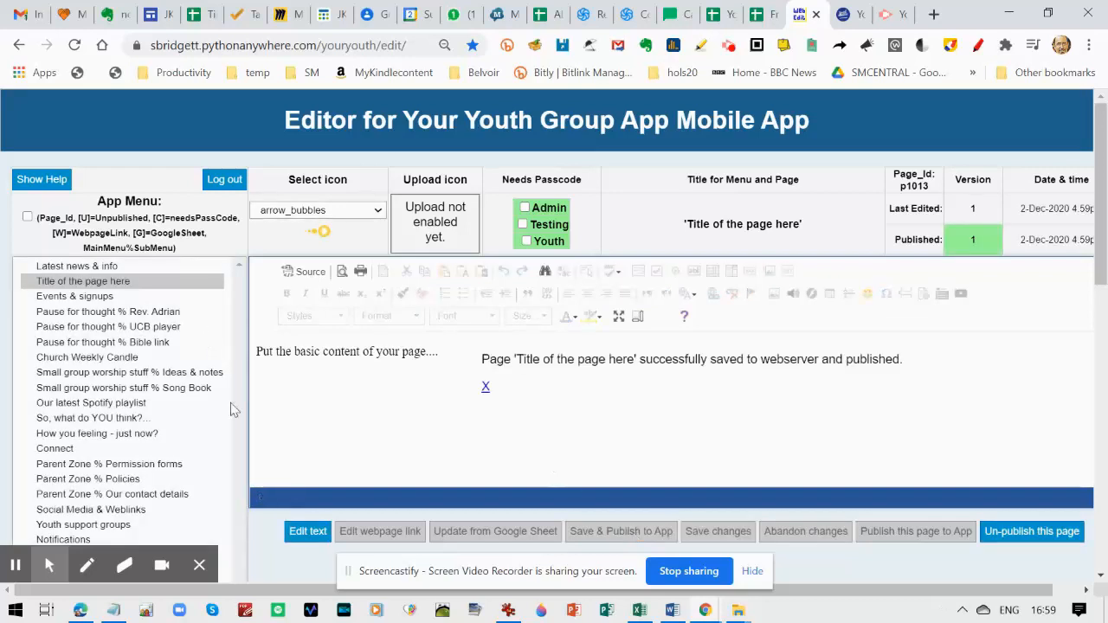
Un-publish the 'Title of the page here' page and publish it to the app again
click(1050, 534)
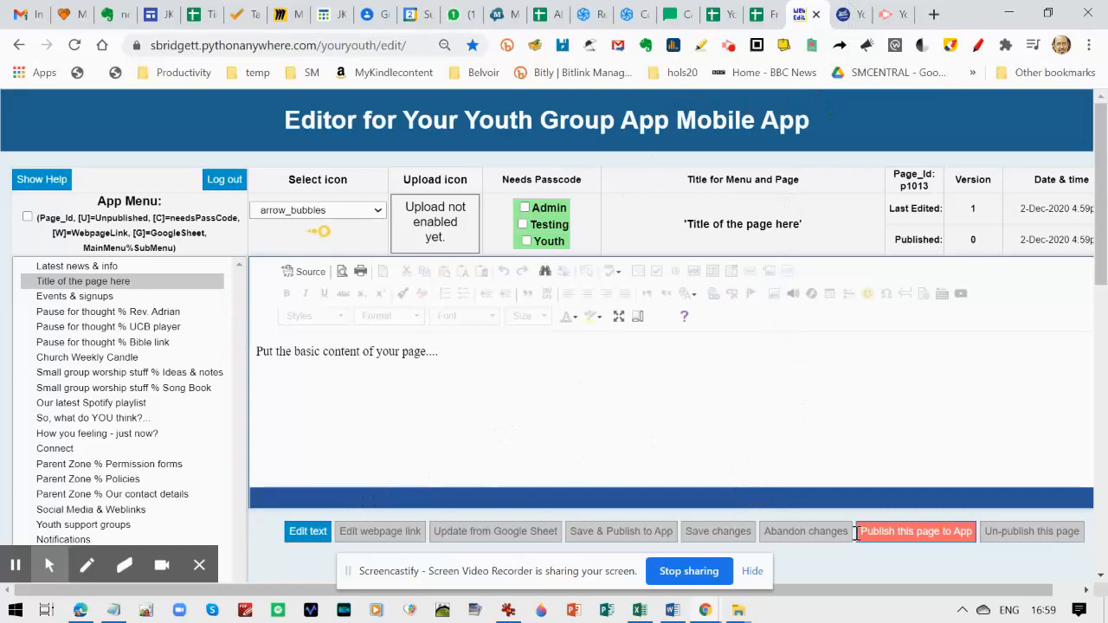
click(904, 531)
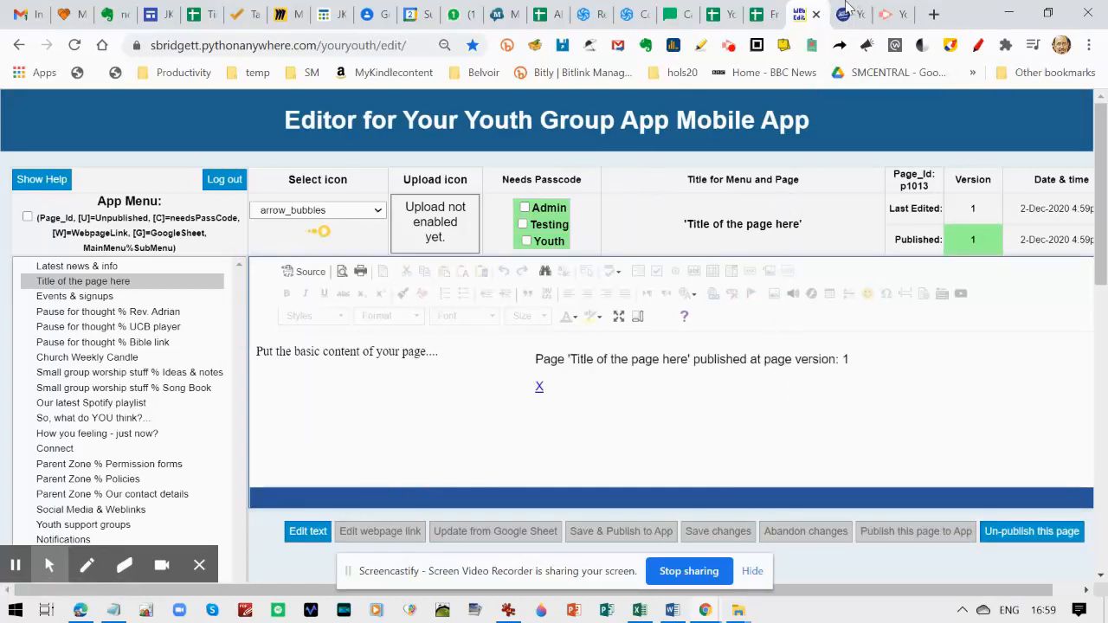
Switch to the web app view, reload it, view the 'Title of the page here' page and return to the main menu
click(847, 11)
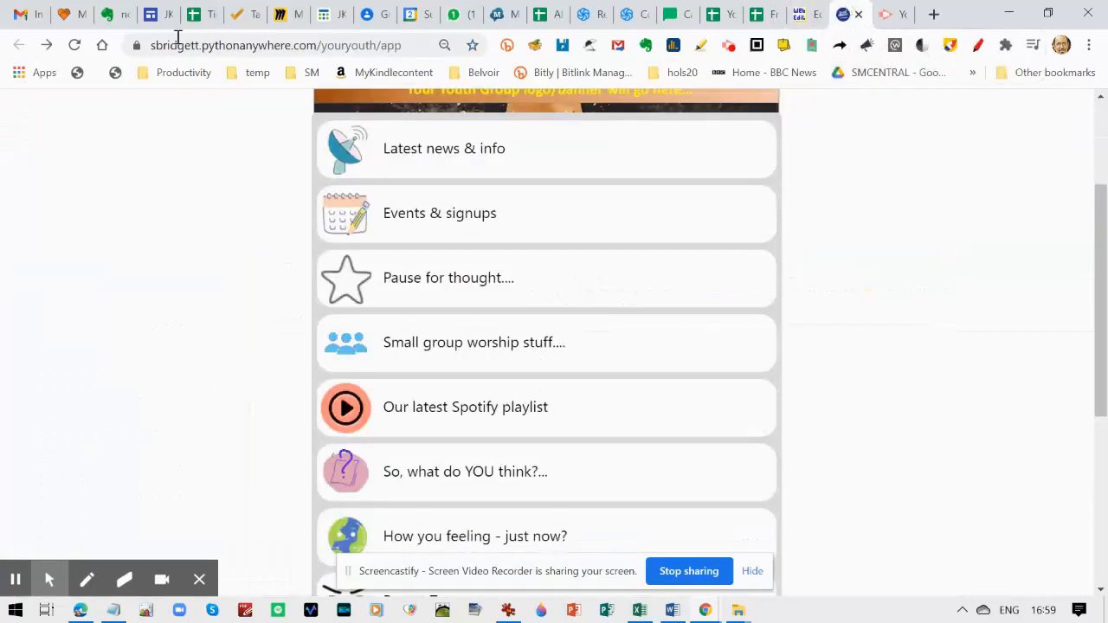
click(76, 45)
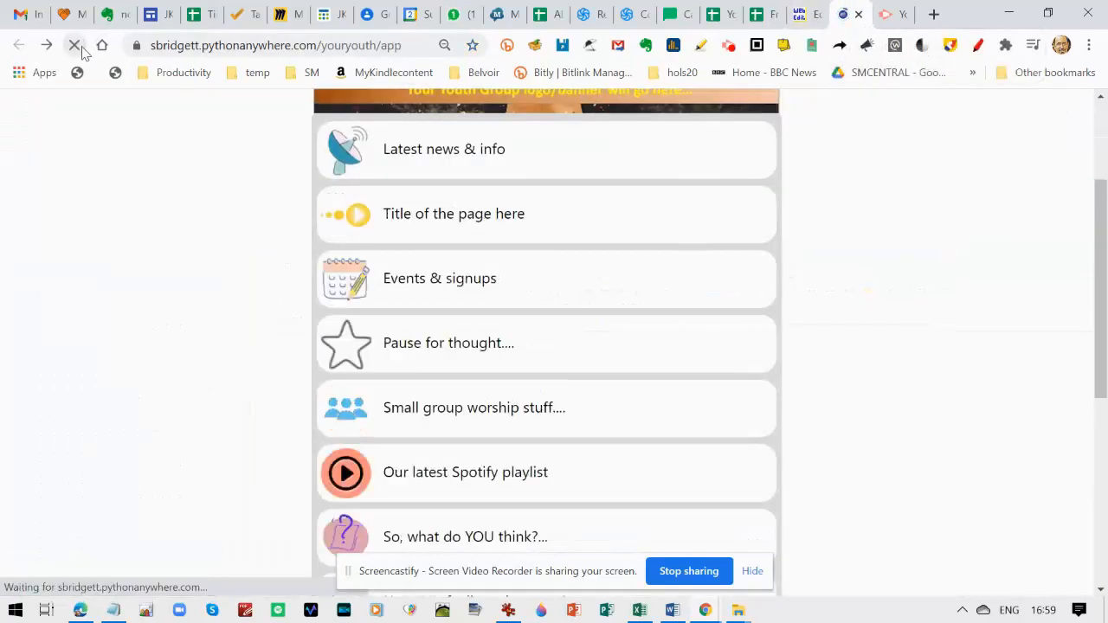
click(477, 216)
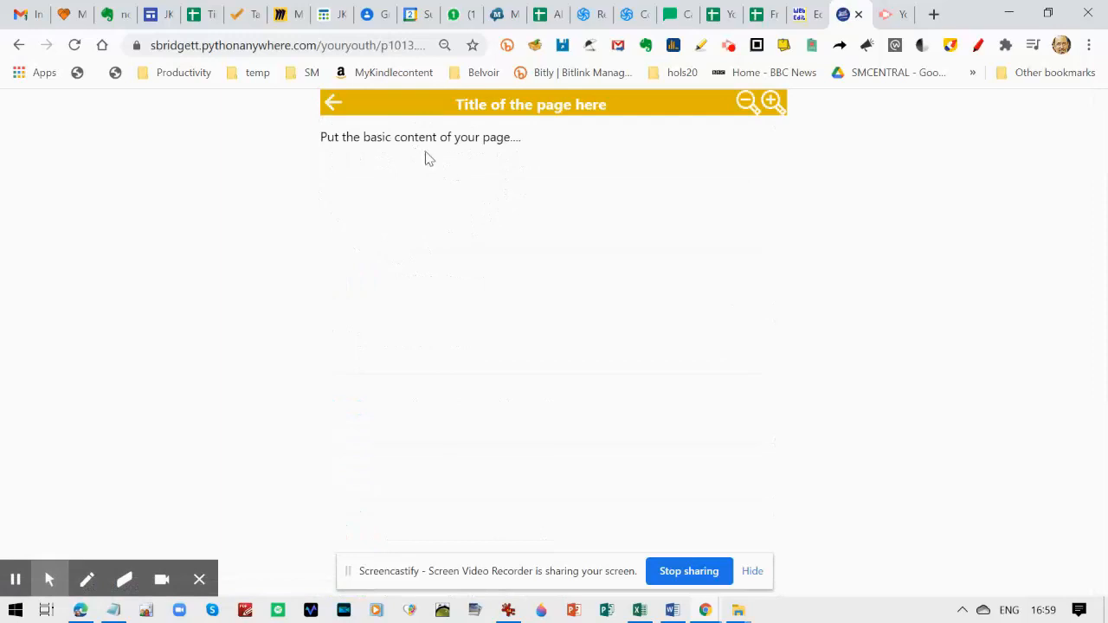
click(334, 102)
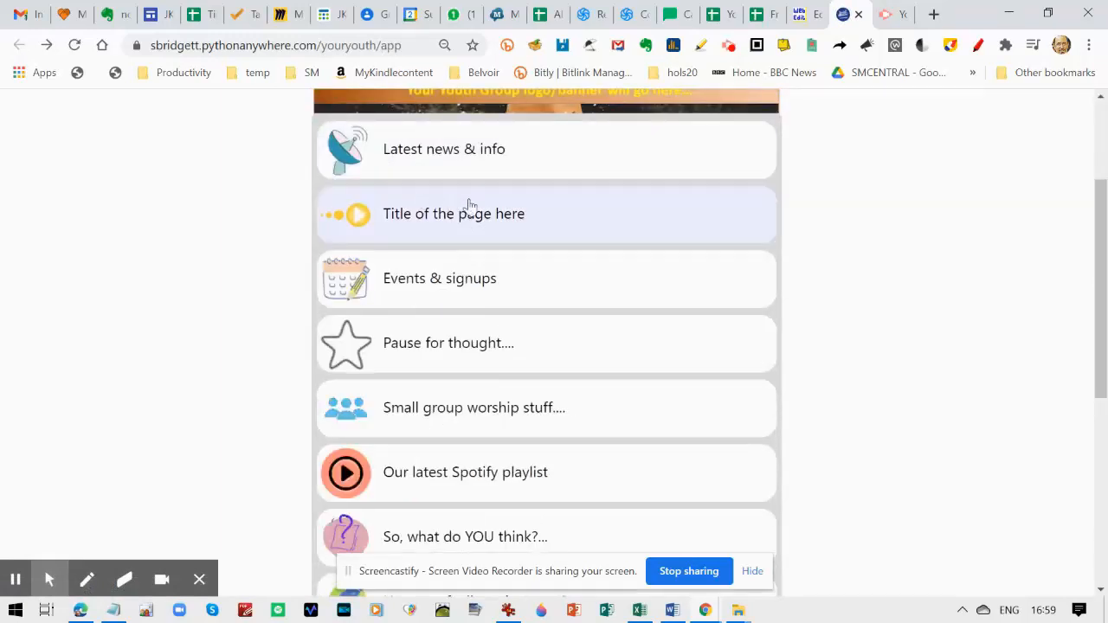
drag(1102, 203, 1101, 124)
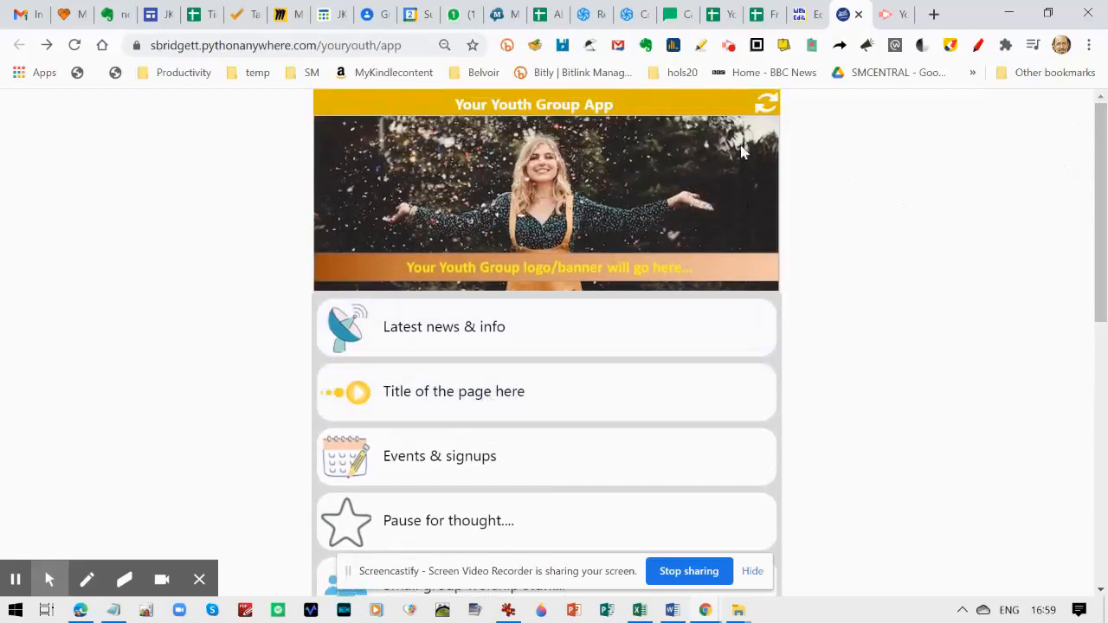
Return to the app editor and un-publish the 'Title of the page here' page
click(805, 14)
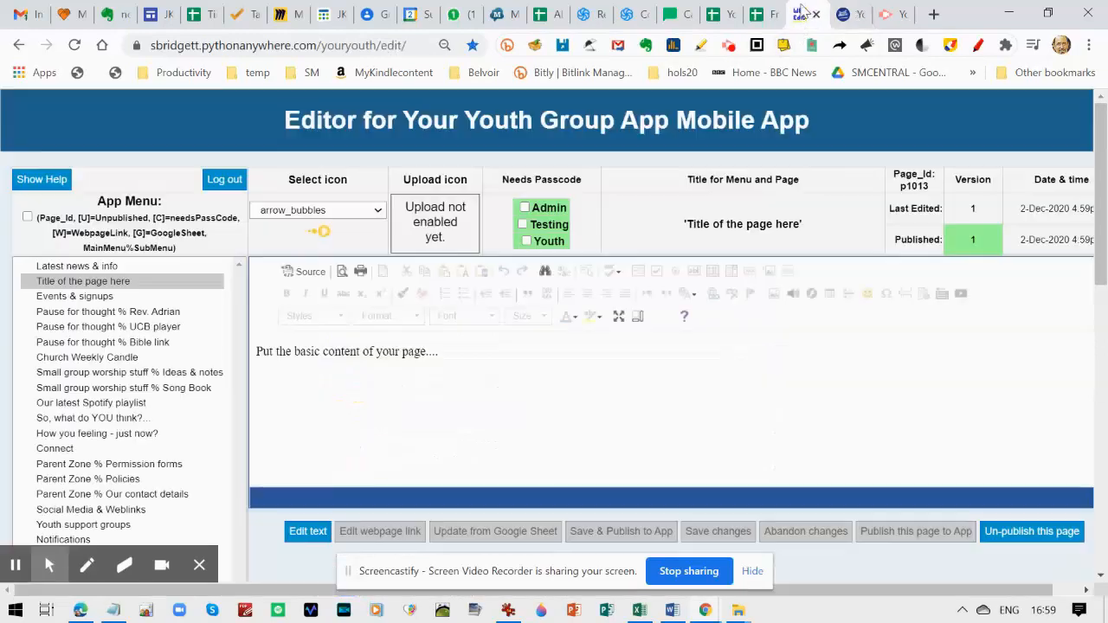
click(1031, 535)
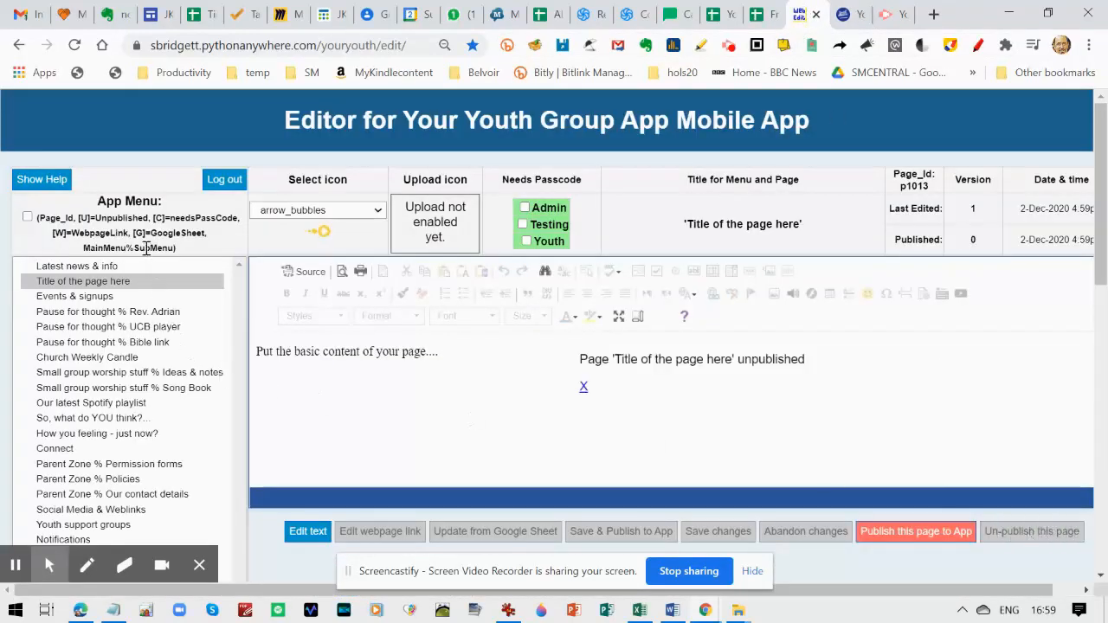
click(396, 361)
Reload the web app view to check its menu after un-publishing, and return to the editor
click(845, 12)
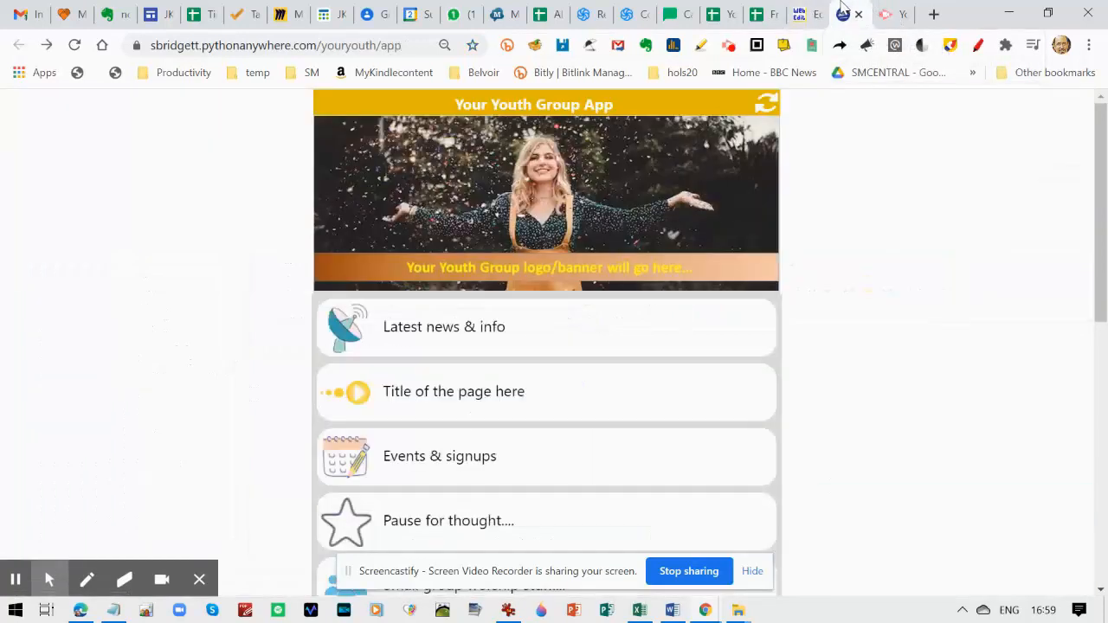
click(75, 45)
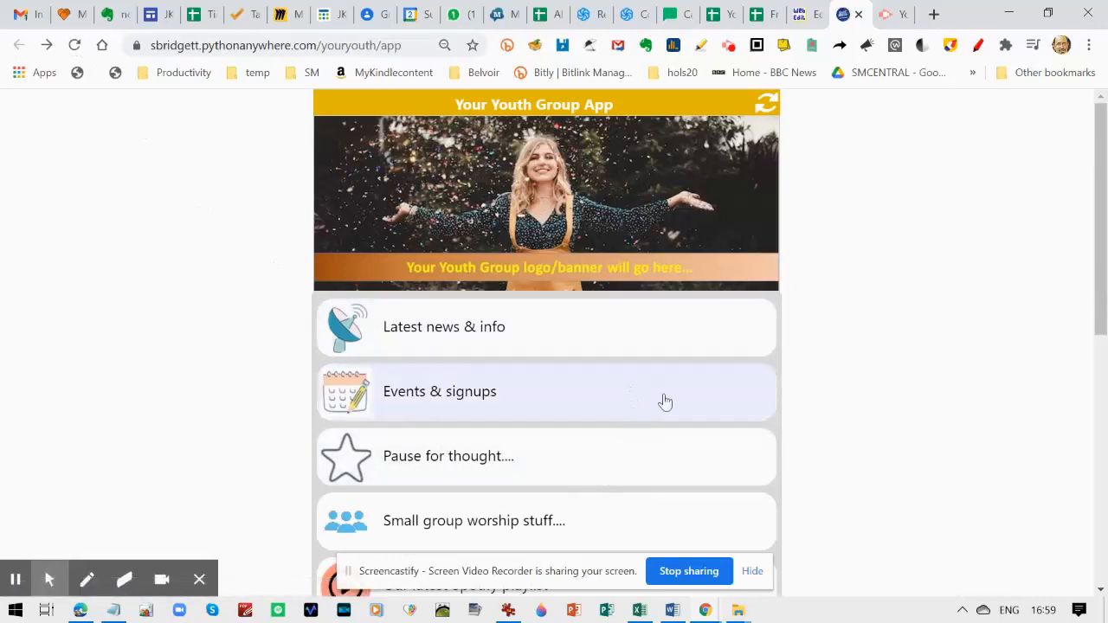
click(799, 13)
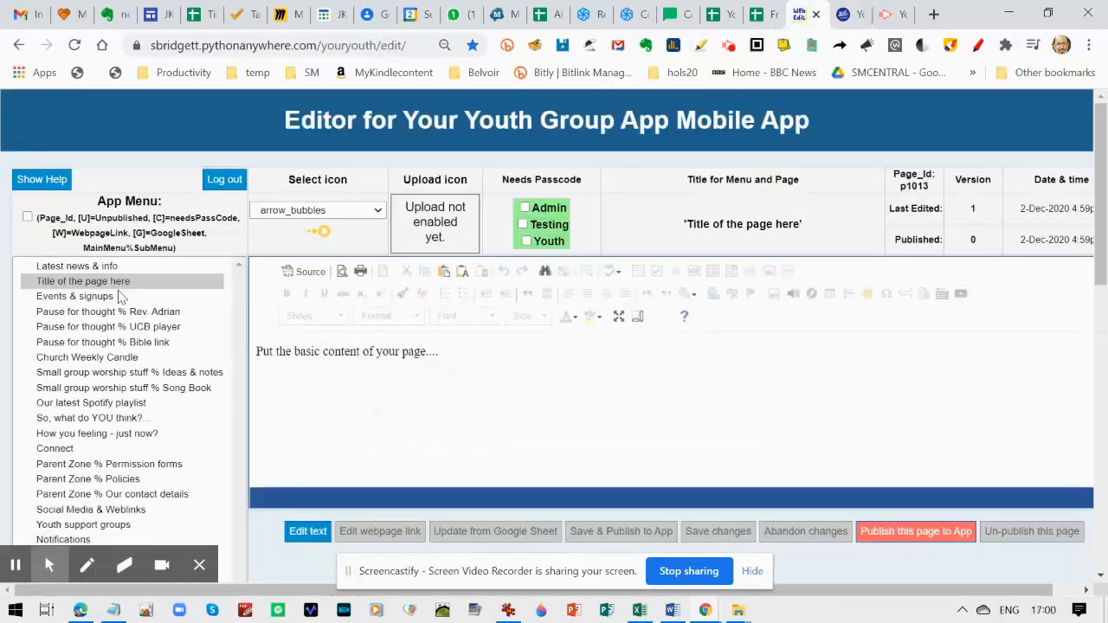
Rename the 'Title of the page here' page as 'Hide % Title of the page here'
click(147, 282)
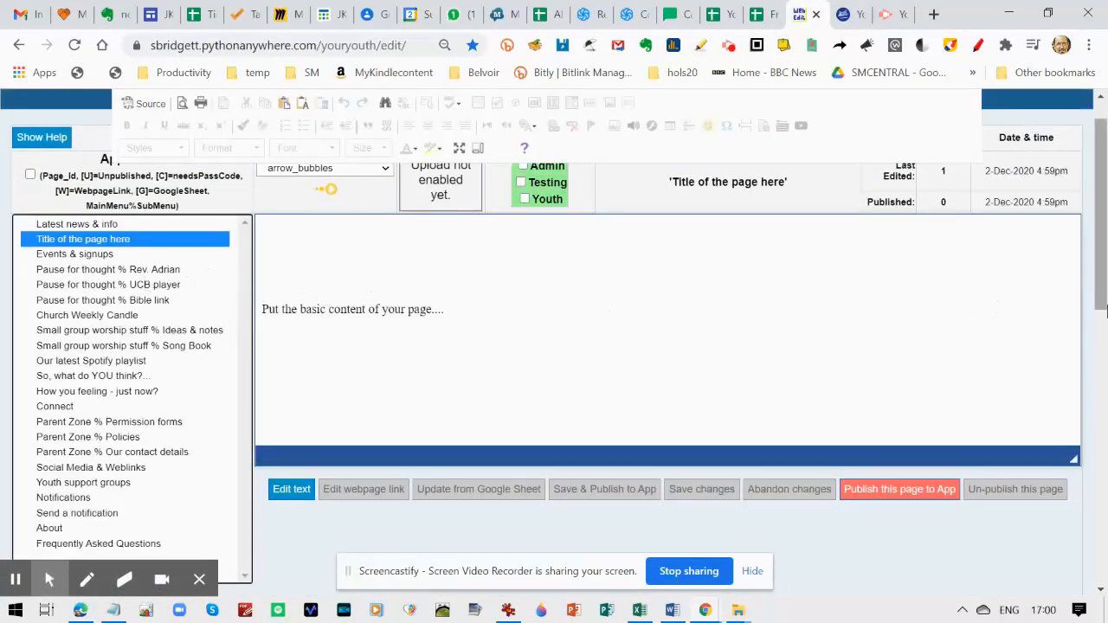
drag(1101, 293, 1101, 270)
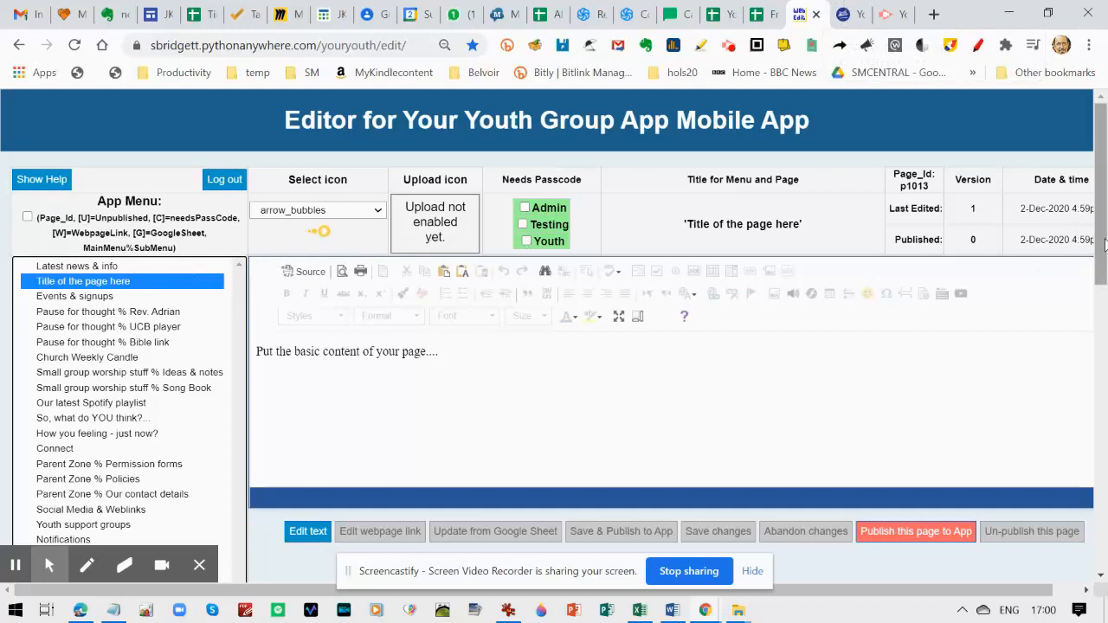
drag(1099, 239, 1105, 328)
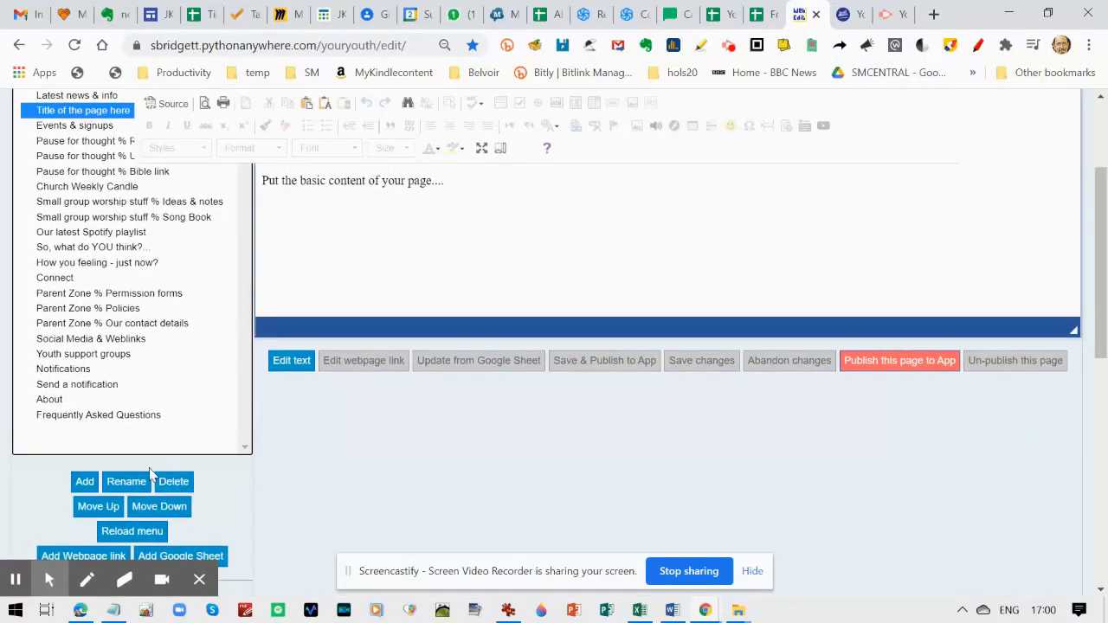
click(127, 486)
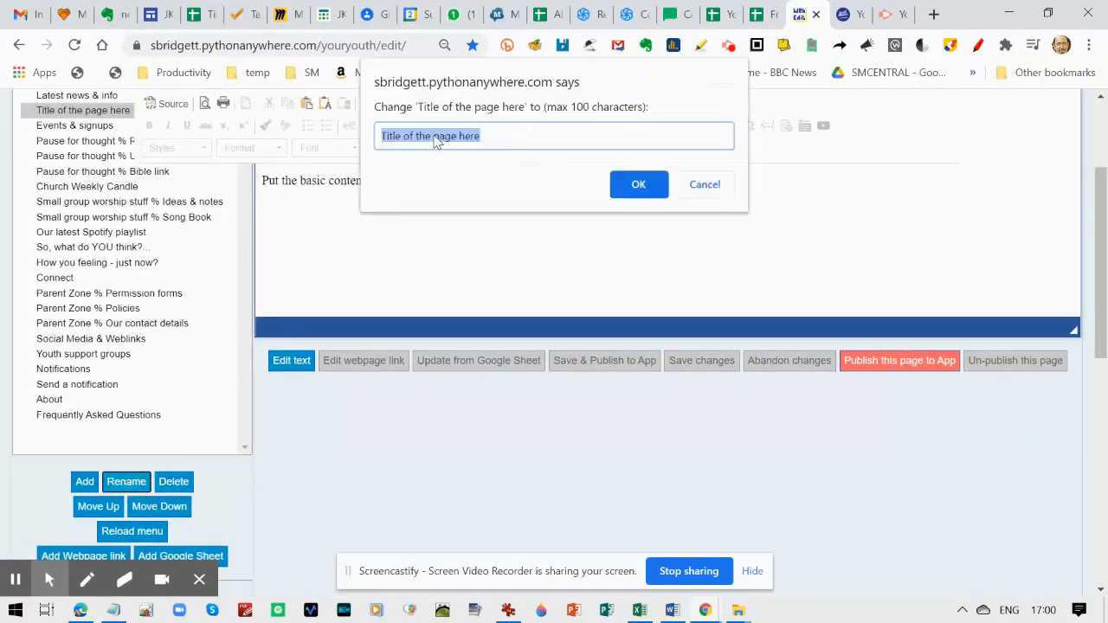
click(435, 137)
text(Hide %)
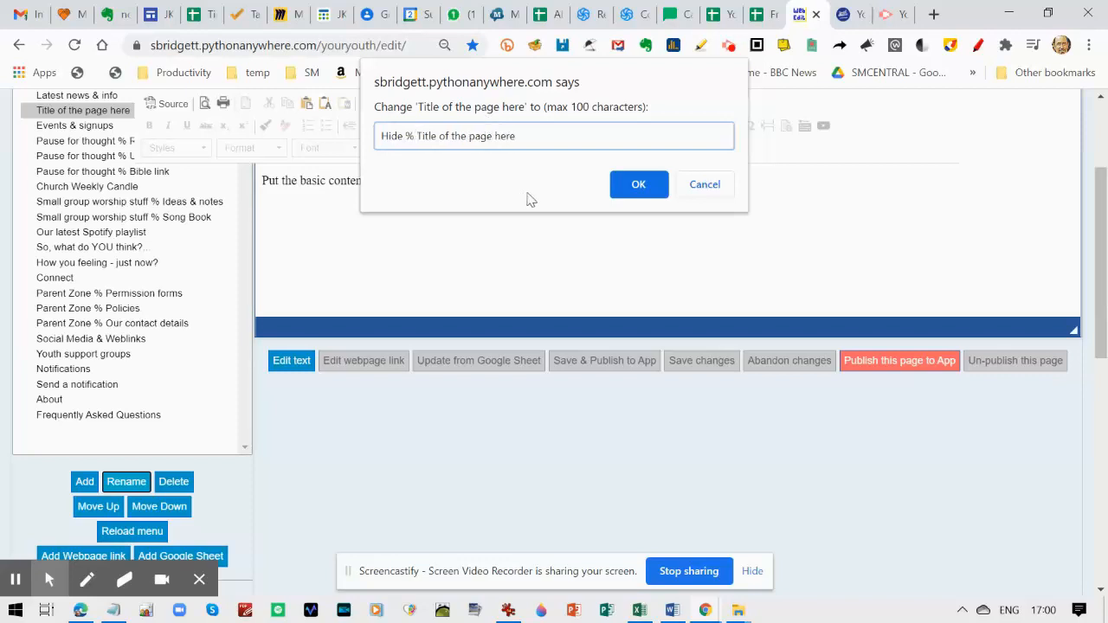
click(649, 190)
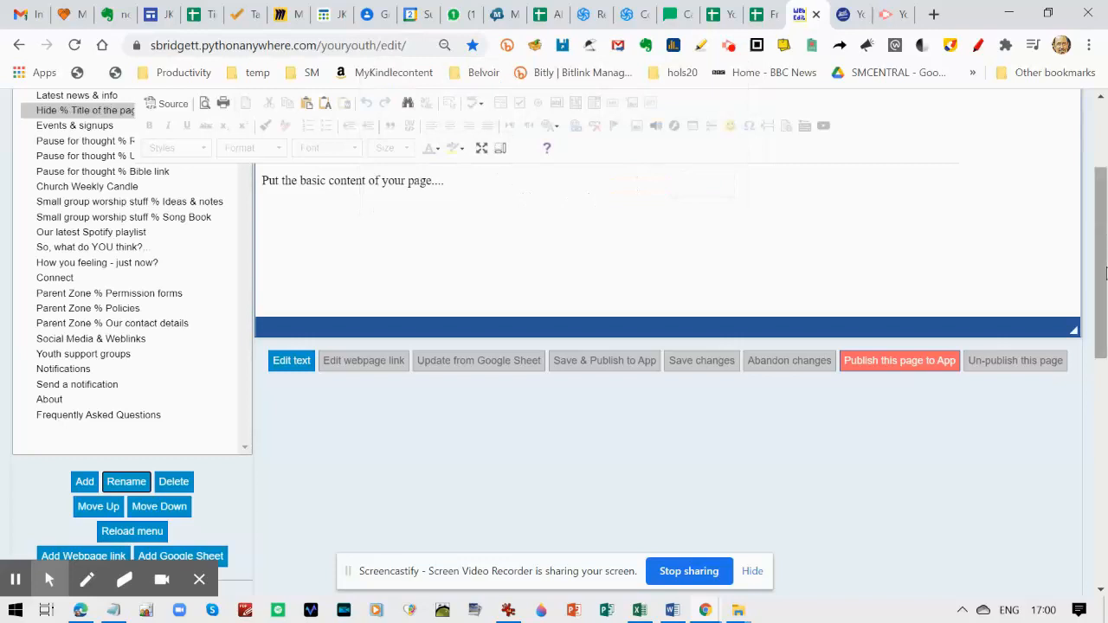
Publish the 'Hide % Title of the page here' page to the app
drag(1105, 276, 1107, 214)
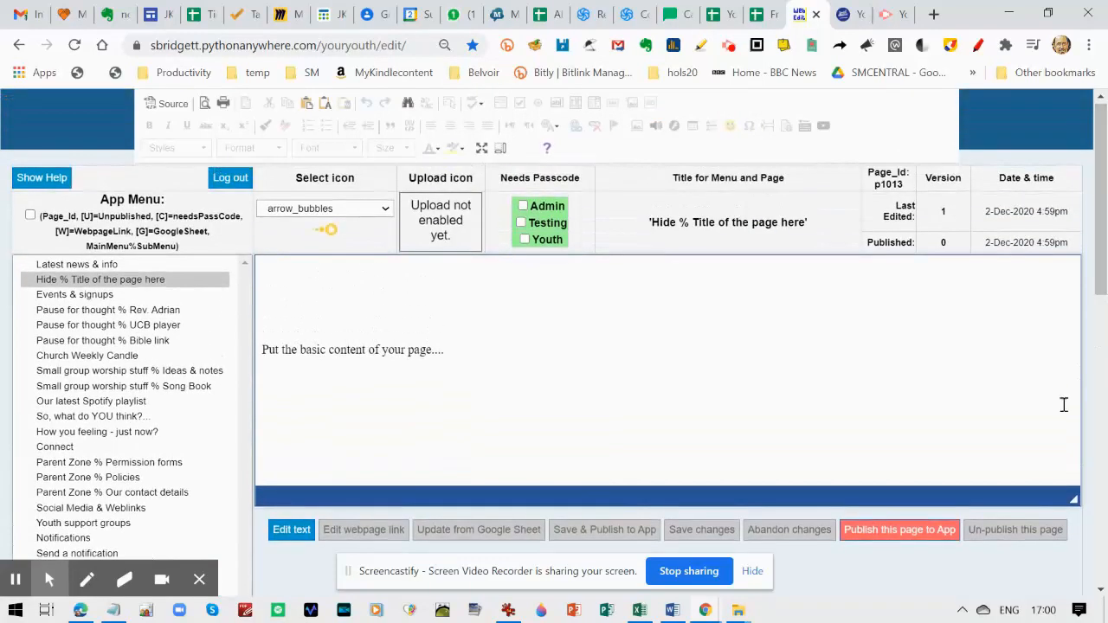
click(79, 280)
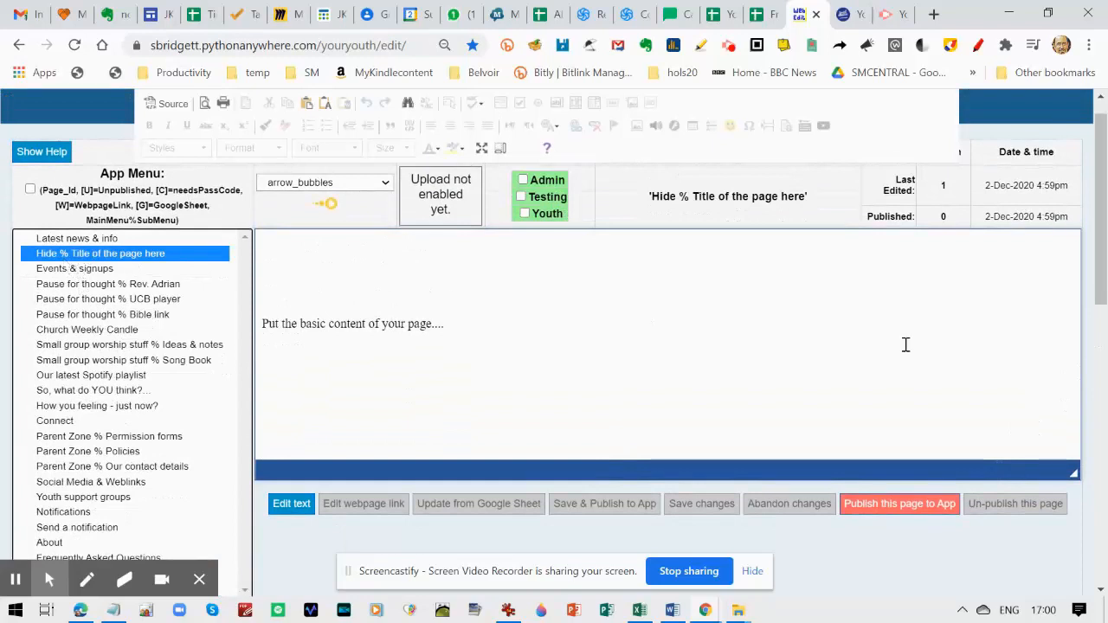
click(916, 502)
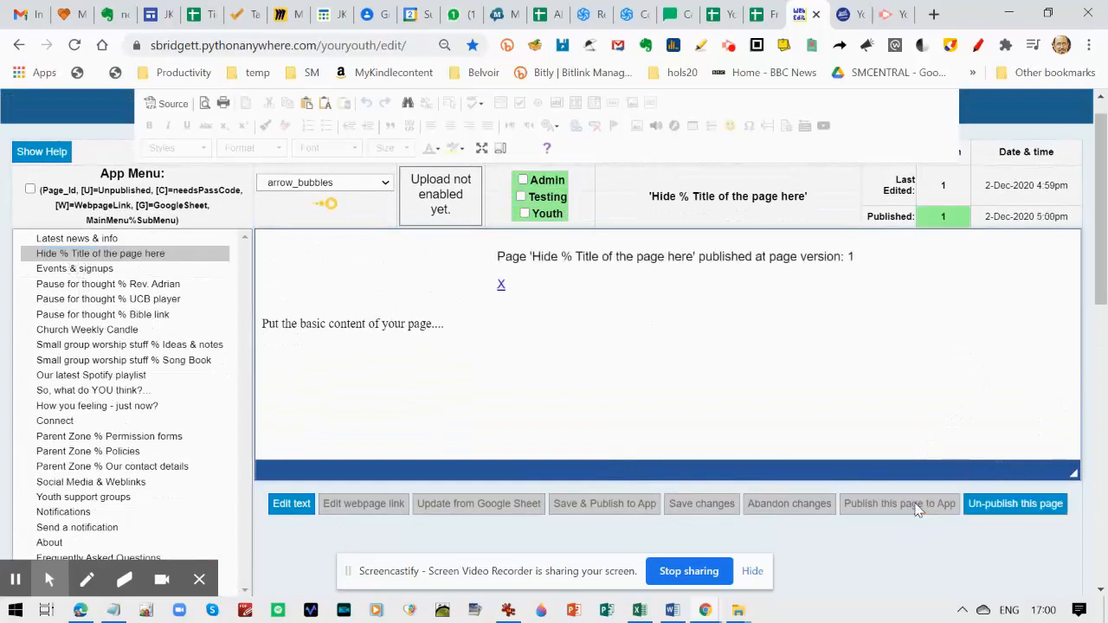
Reload the web app view to check its menu for the hidden page, and return to the editor
click(851, 14)
click(74, 45)
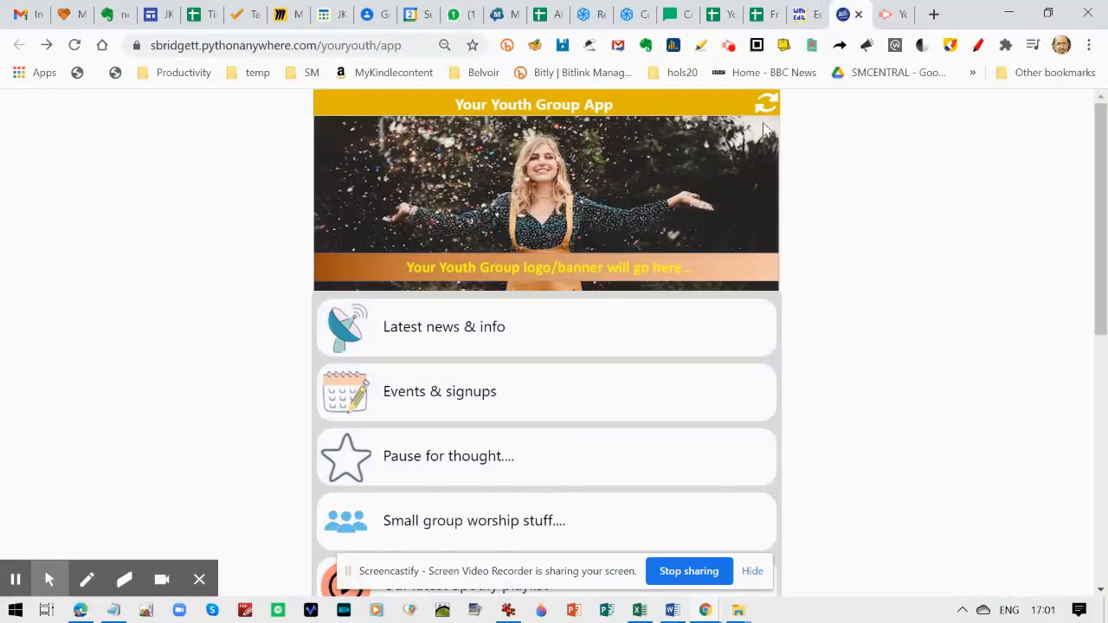
click(804, 12)
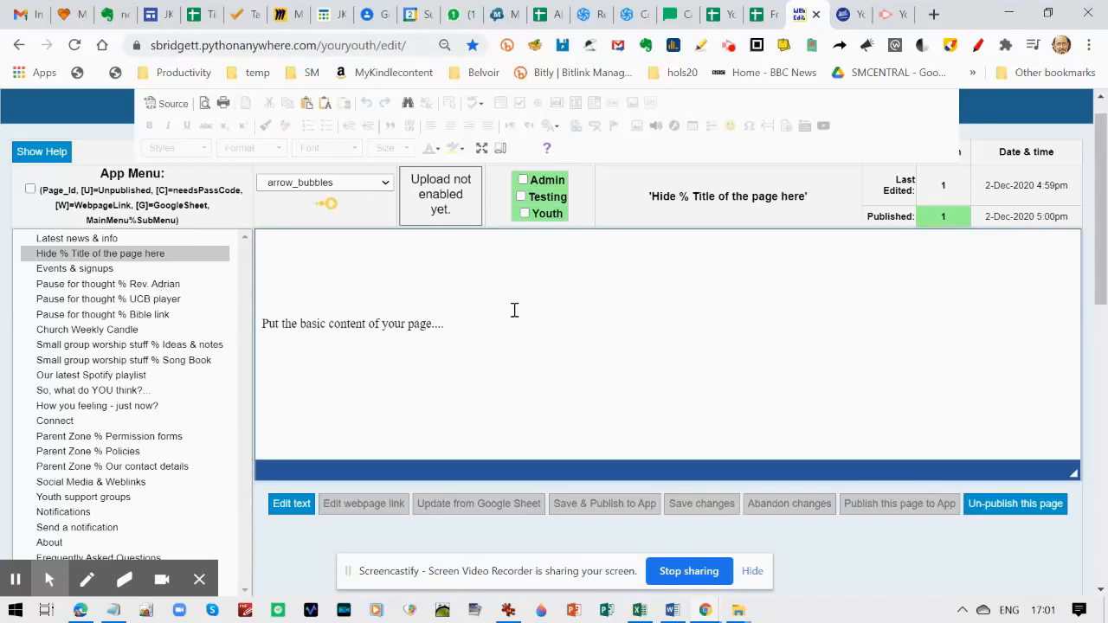
Rename the 'Hide % Title of the page here' page back to 'Title of the page here'
click(187, 254)
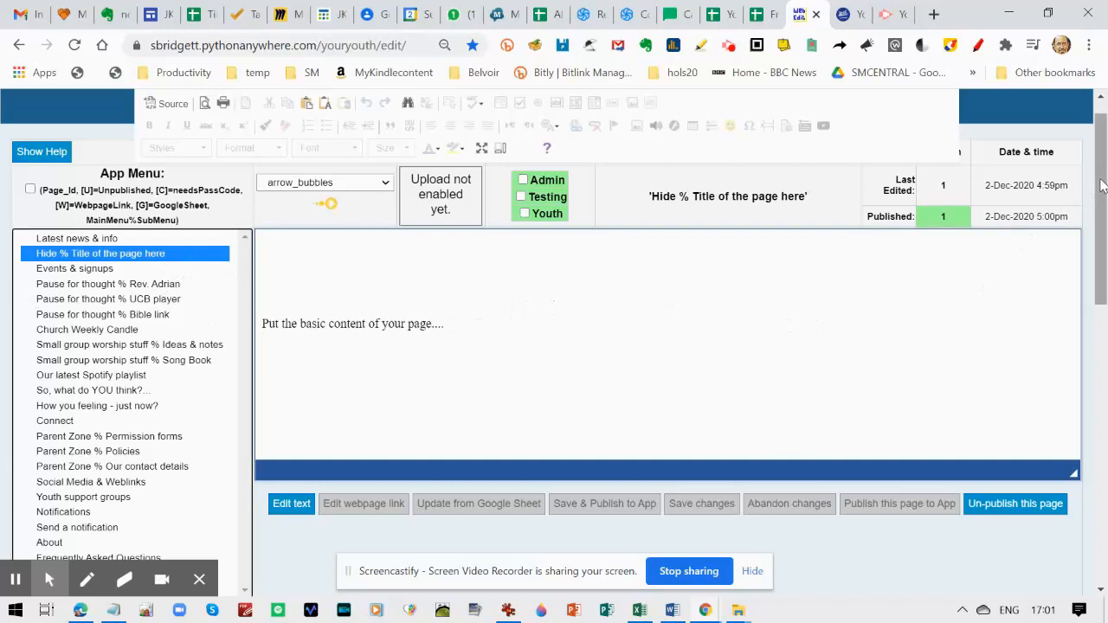
drag(1102, 185, 1103, 215)
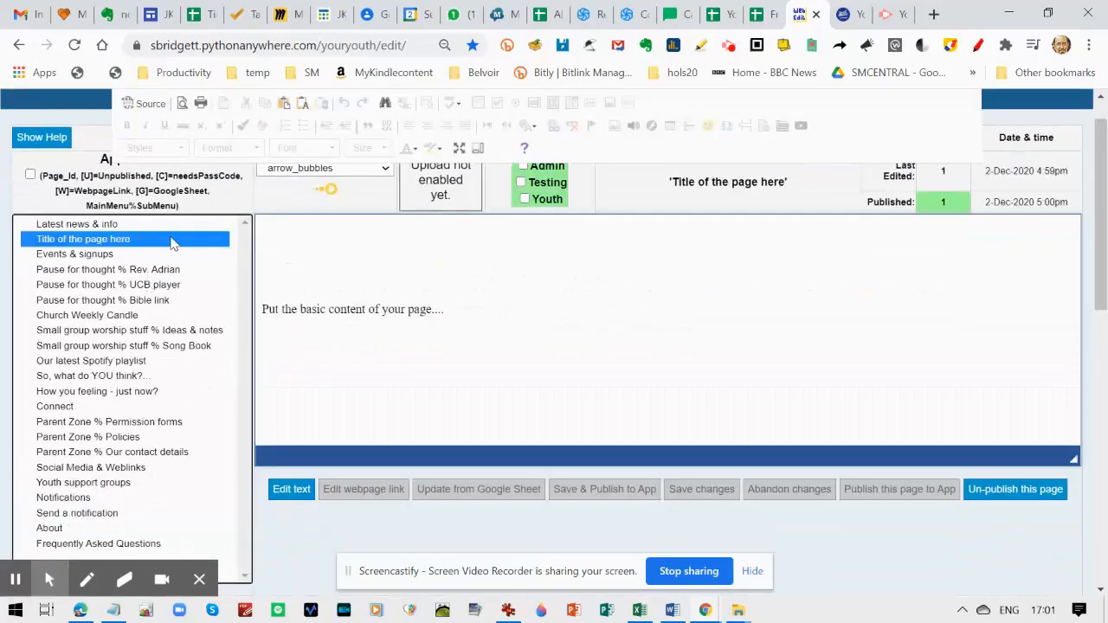
drag(1105, 212, 1107, 261)
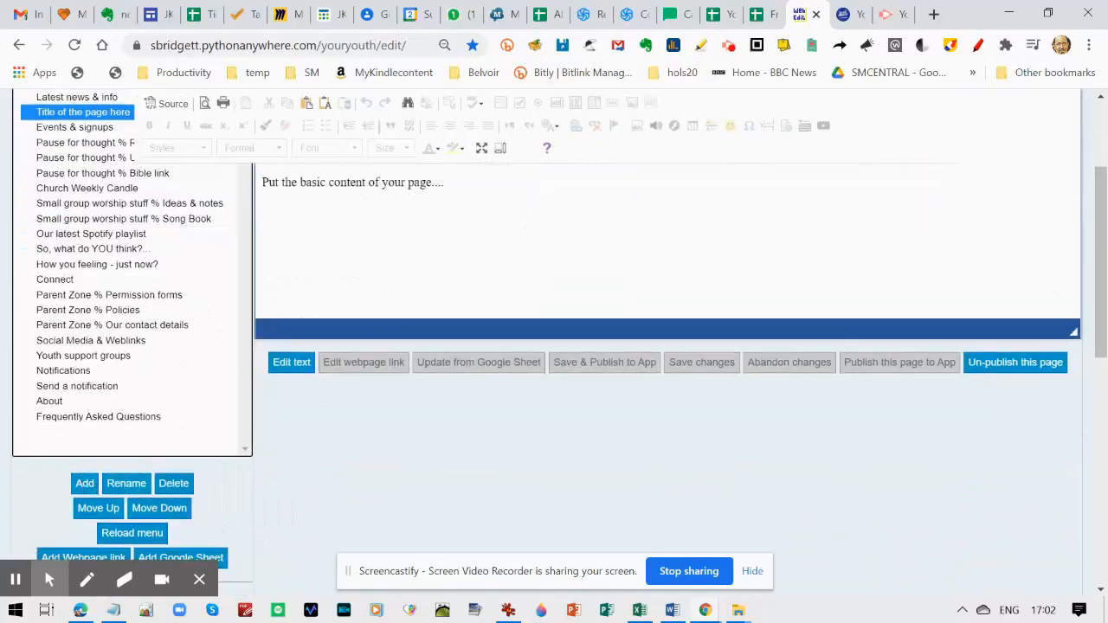
scroll(1104, 277, up, 2)
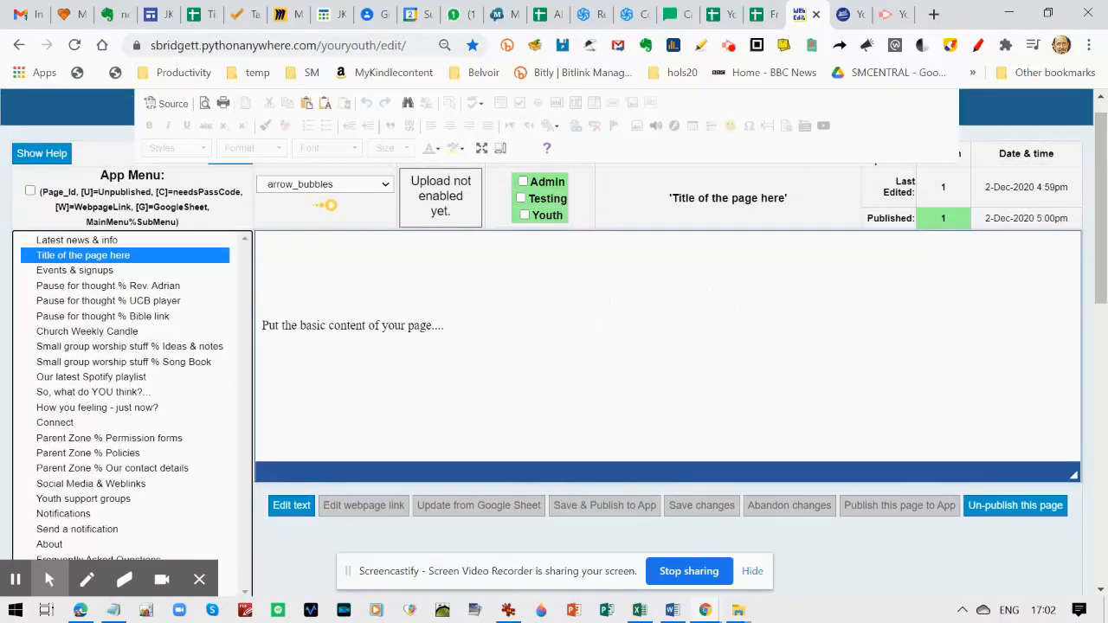
scroll(327, 238, down, 1)
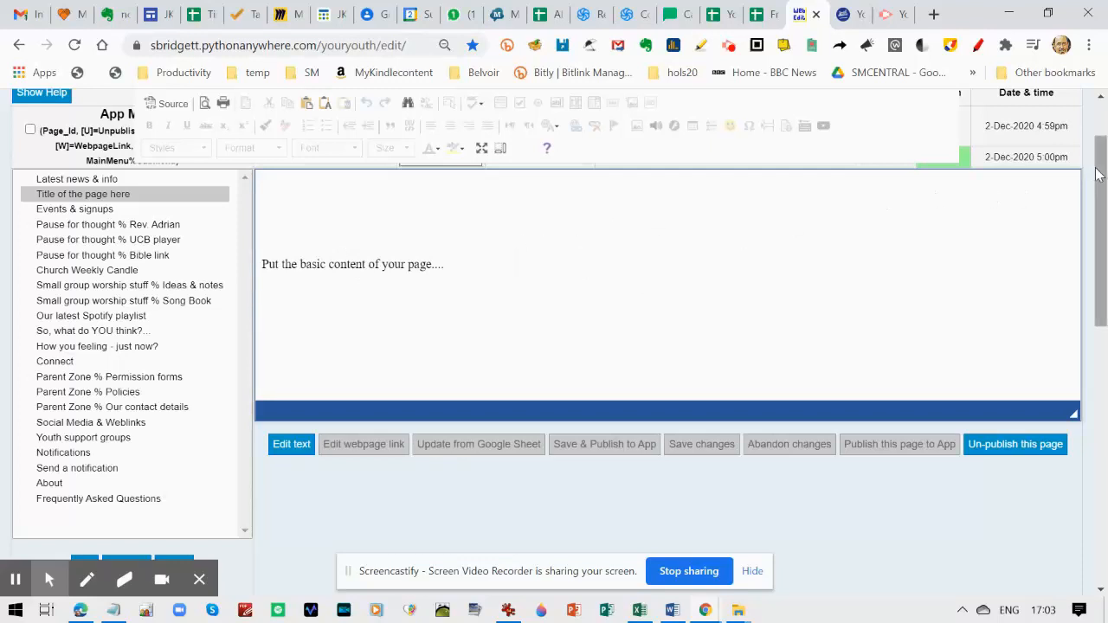
drag(1101, 175, 1105, 226)
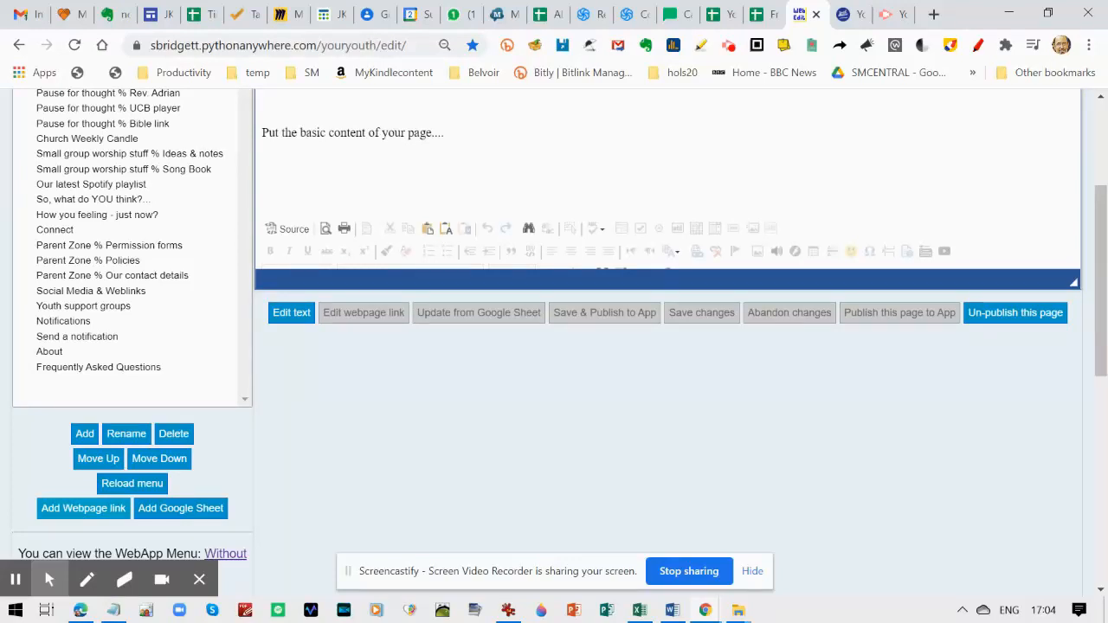
click(100, 508)
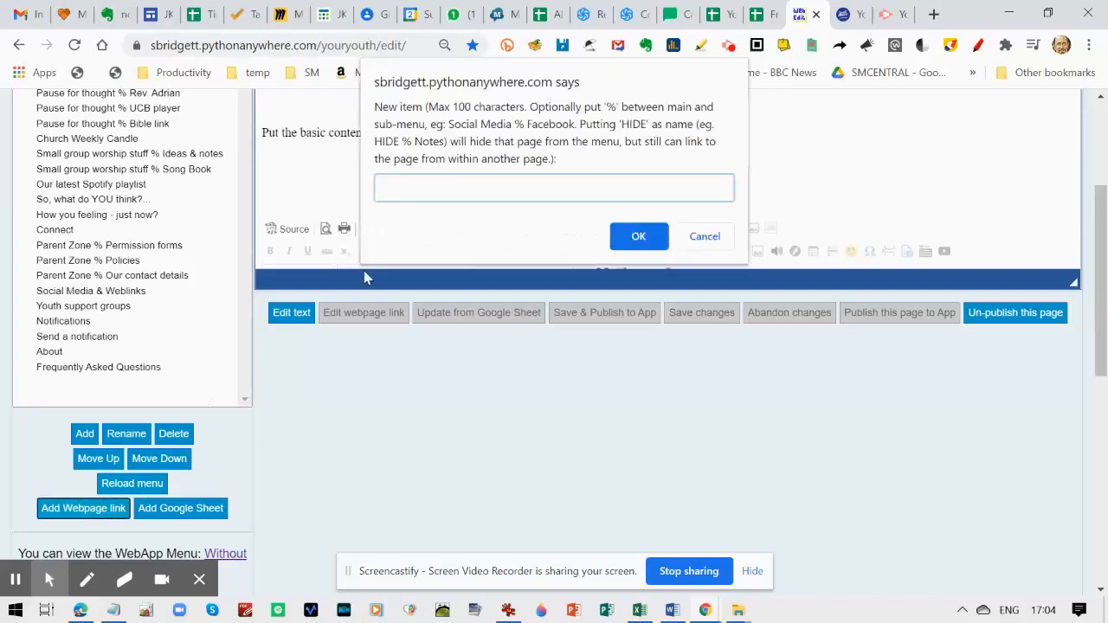
text(JKcal)
click(639, 240)
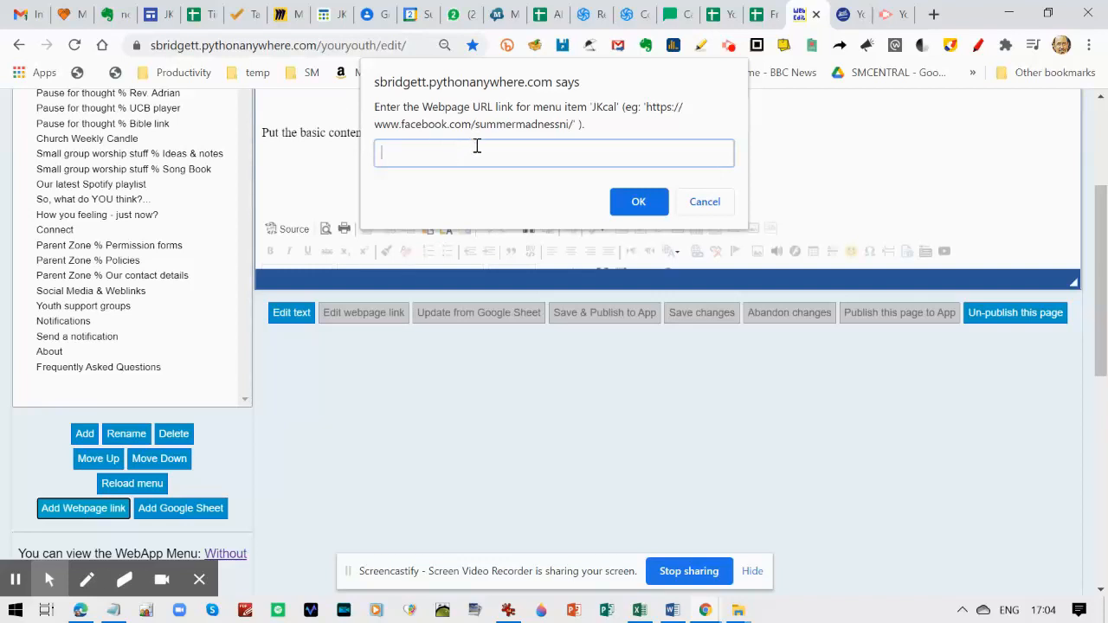
text(https://calendar.google.com/calendar/u/0/r/month)
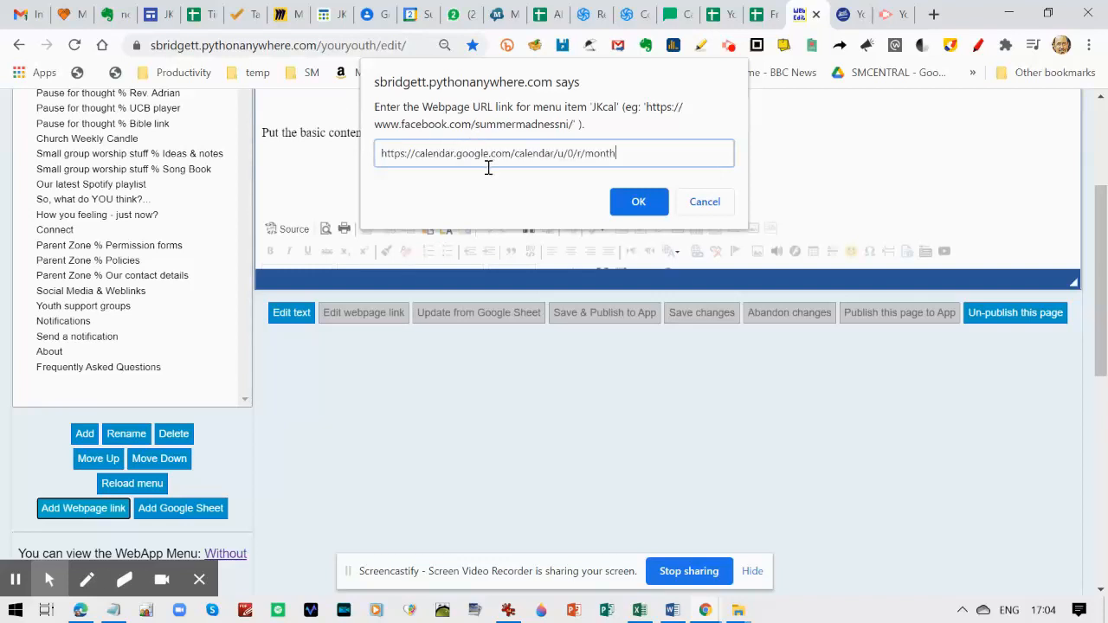
click(639, 203)
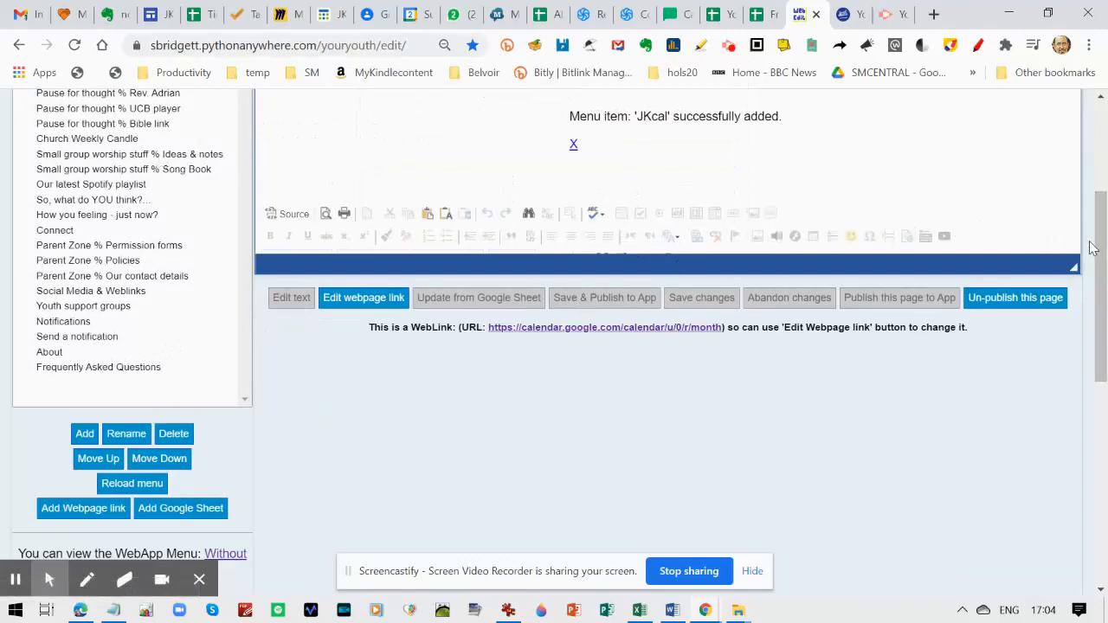
drag(1097, 248, 1105, 182)
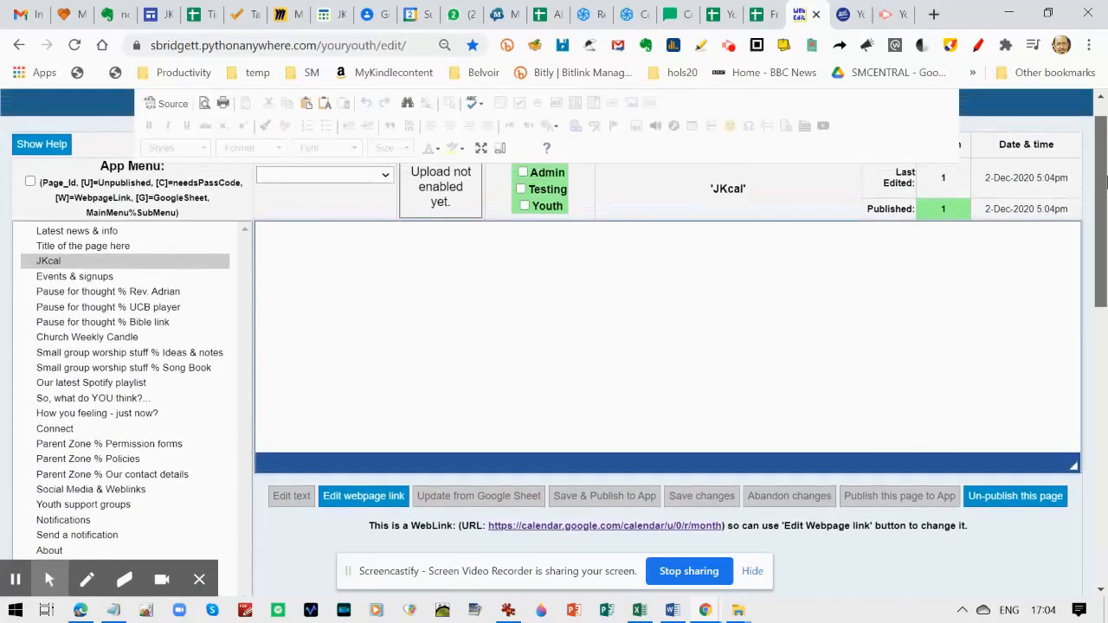
click(117, 260)
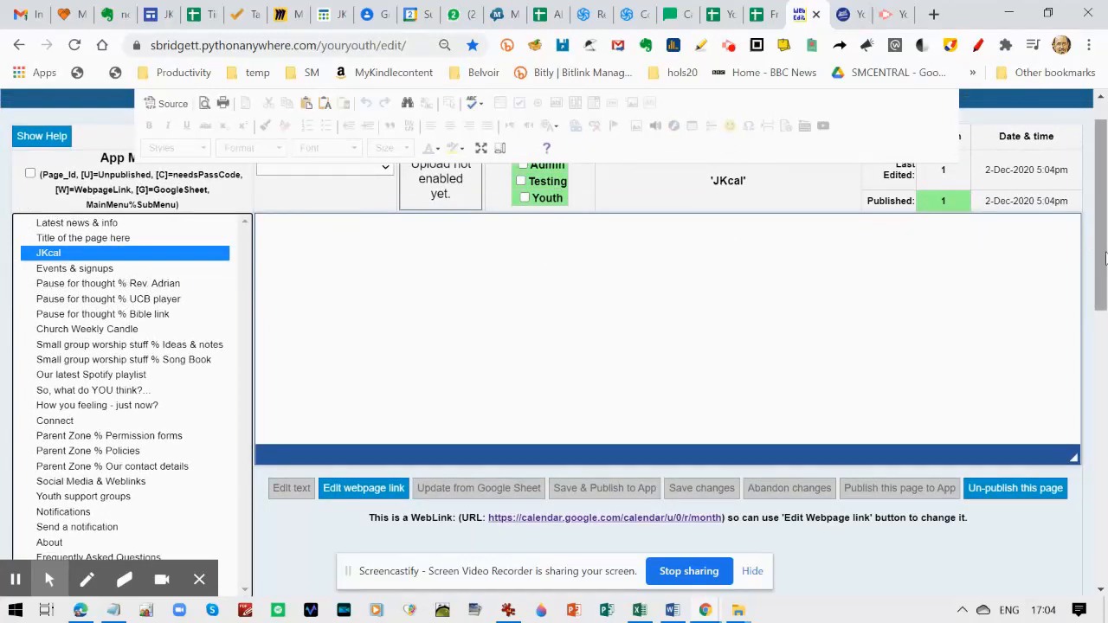
drag(1105, 252, 1104, 234)
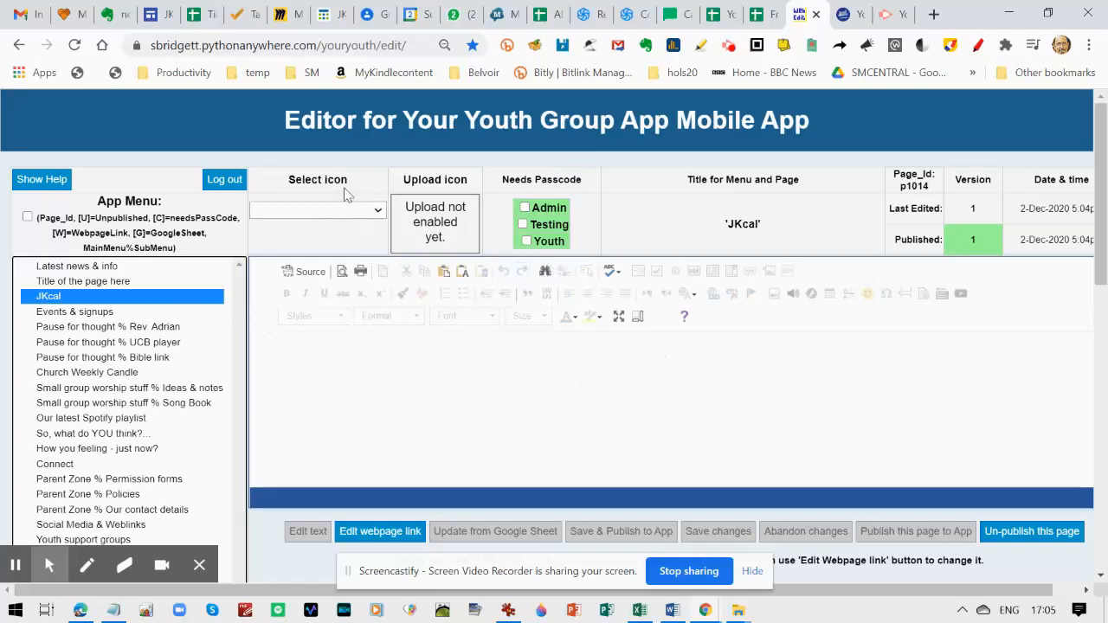
Switch to the web app view, reload it, open the JKcal link and go back to the app menu
click(853, 12)
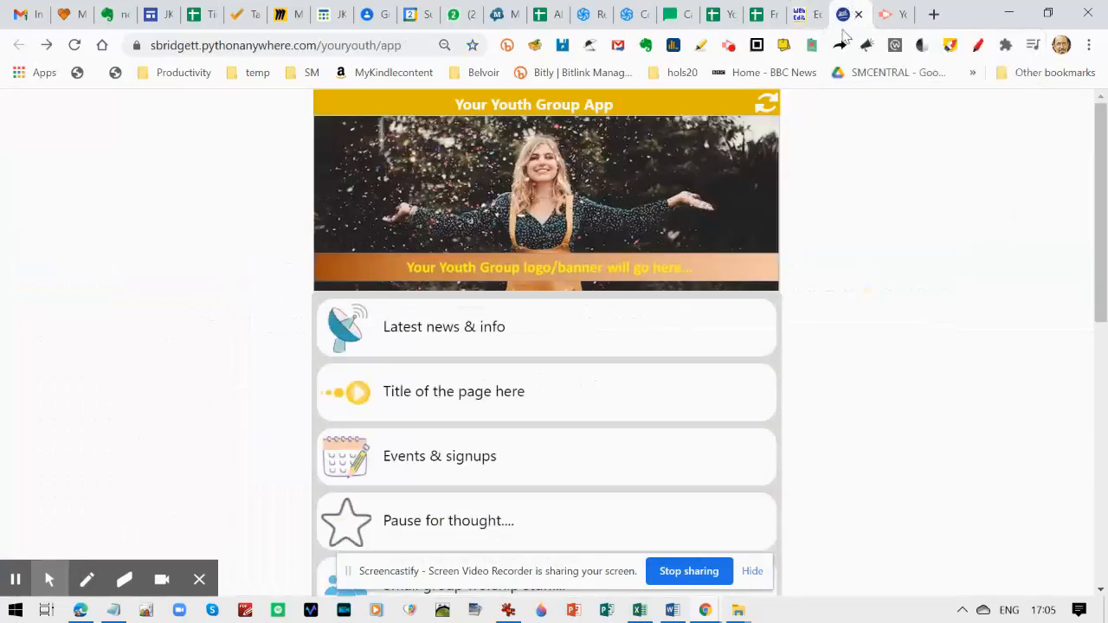
click(75, 45)
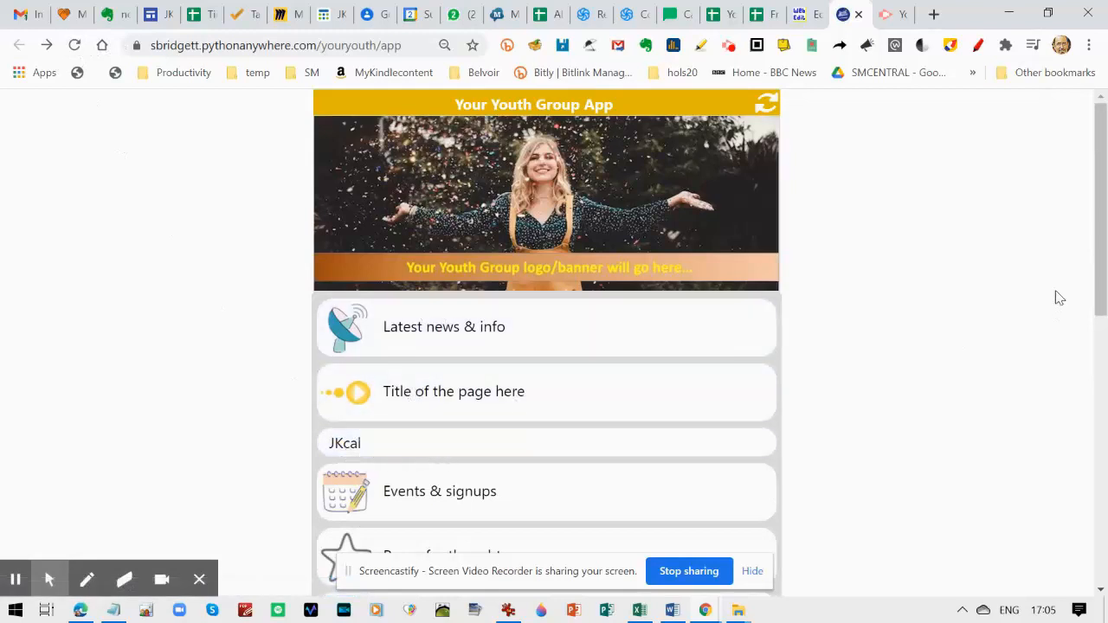
drag(1101, 268, 1104, 290)
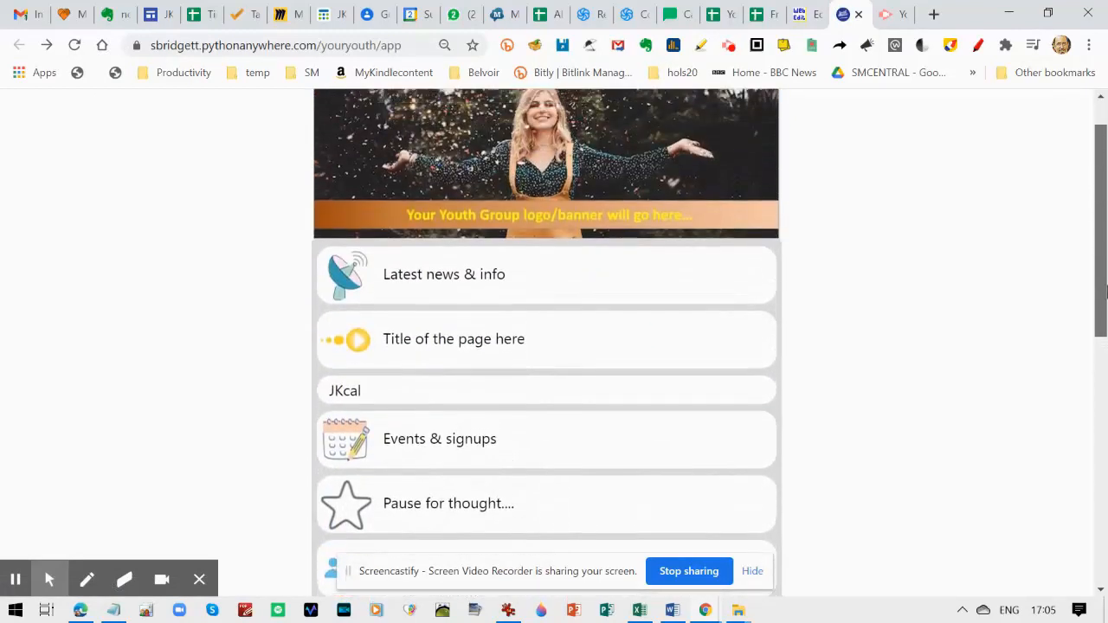
click(416, 389)
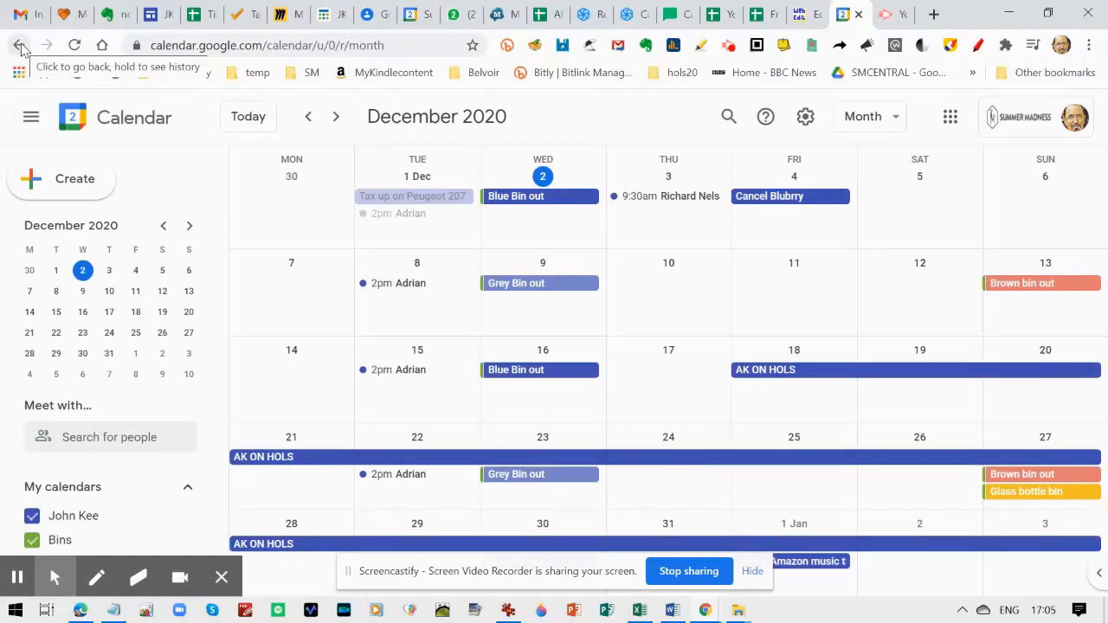
click(20, 46)
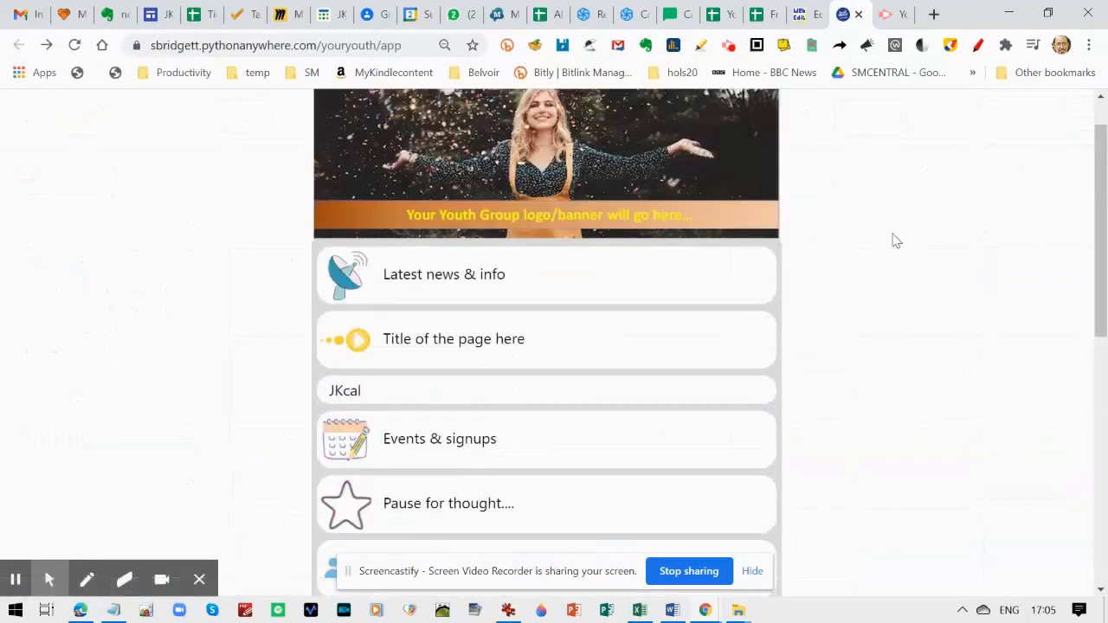
Return to the app editor and set the JKcal item's icon to 'activities'
click(806, 10)
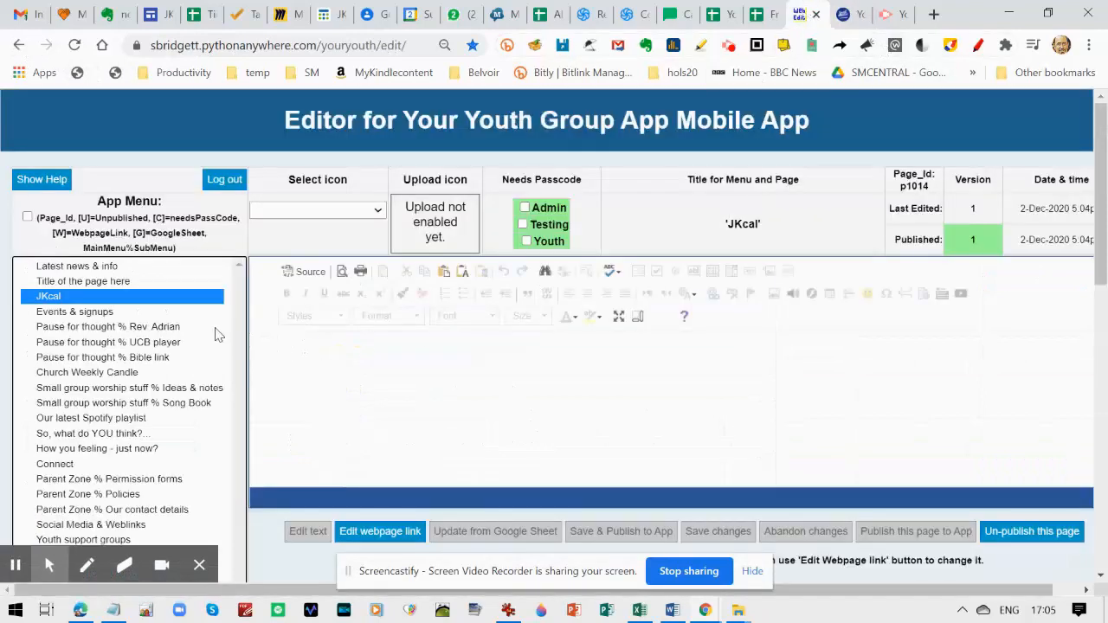
click(318, 211)
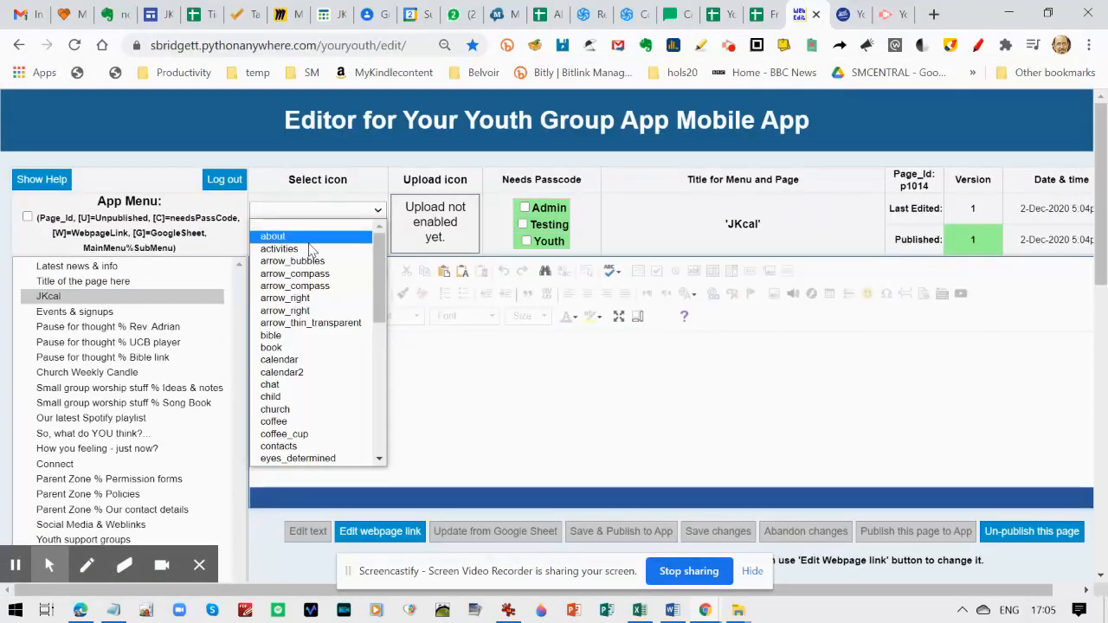
click(310, 249)
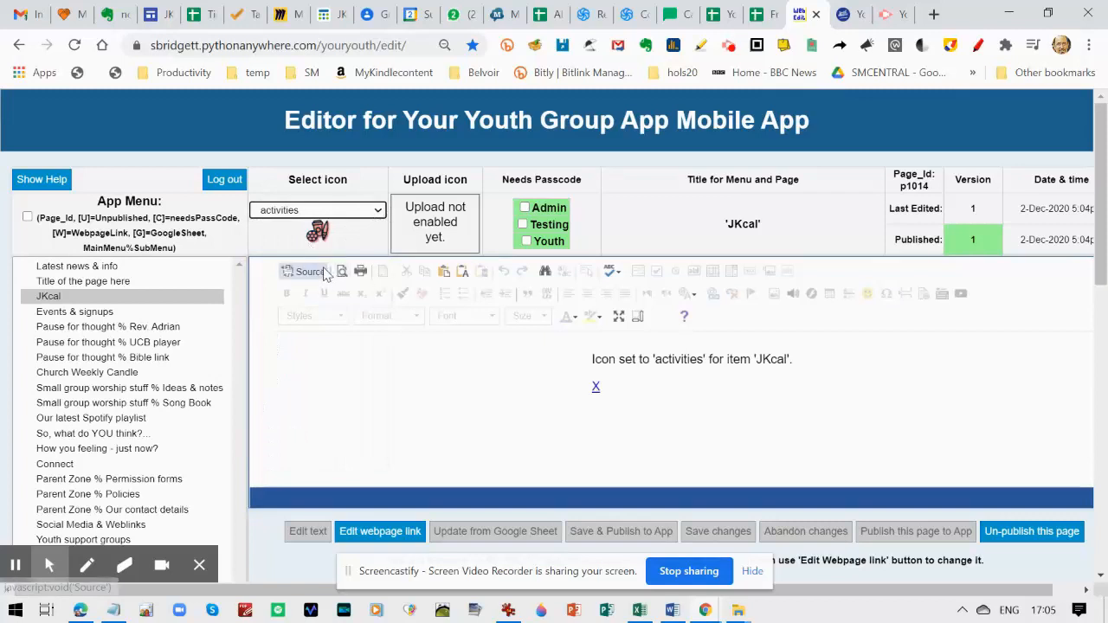
Reload the web app view to check the JKcal icon, and reselect the JKcal item back in the editor
click(847, 14)
click(75, 46)
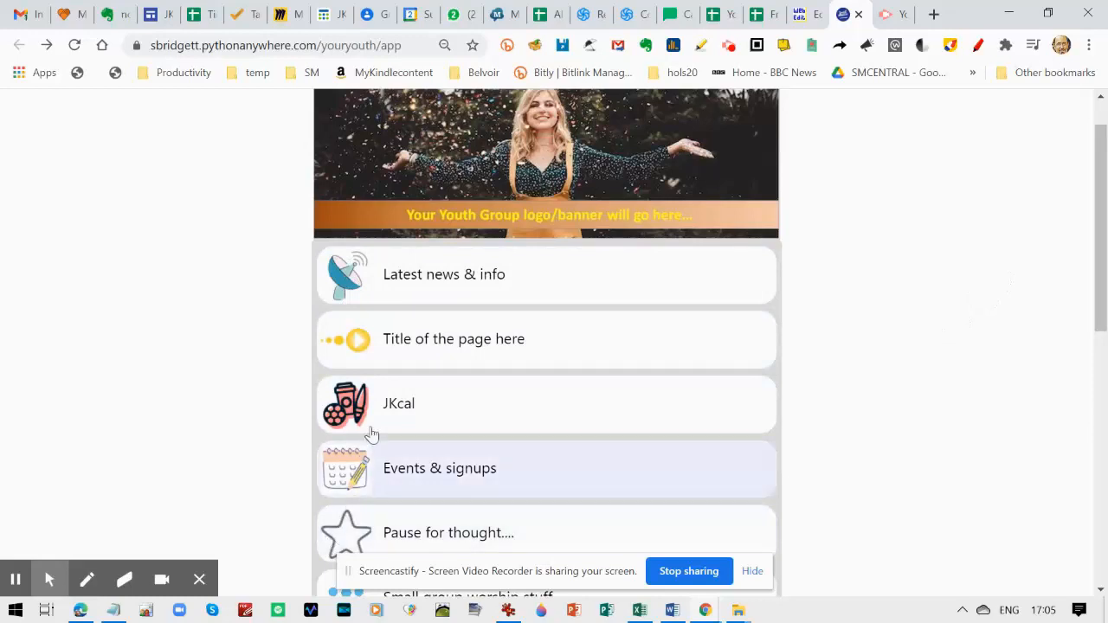
click(810, 12)
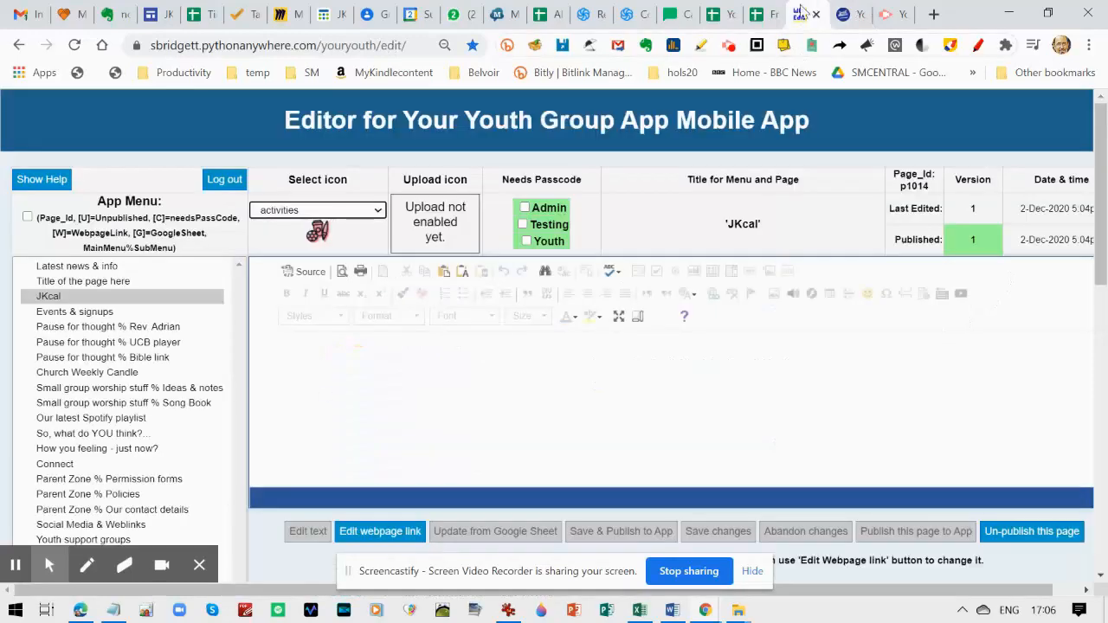
click(139, 295)
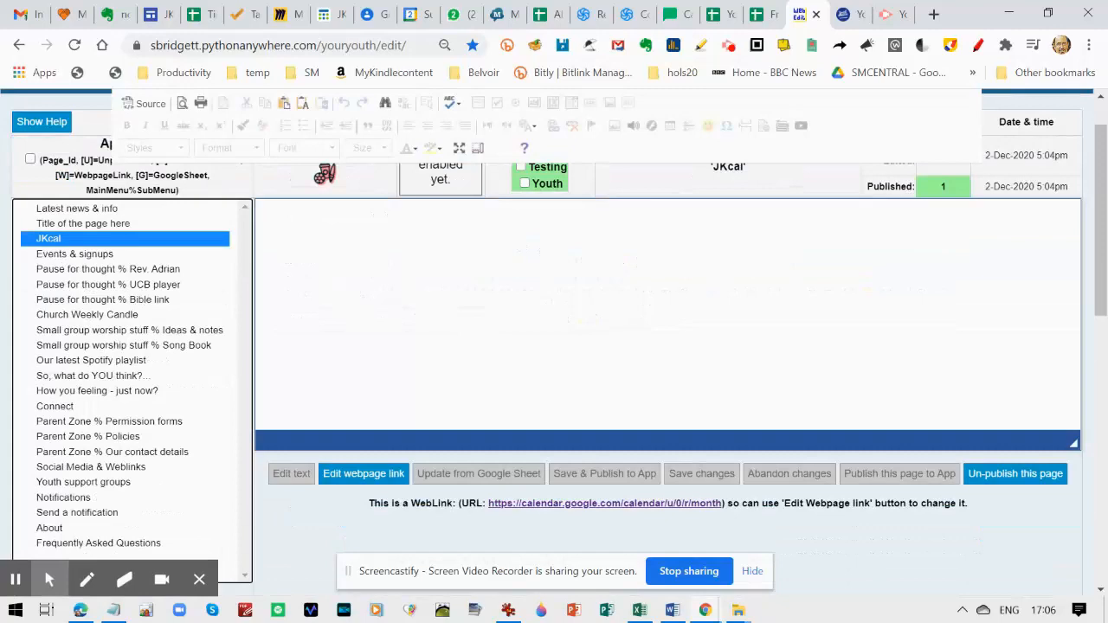
Delete the 'JKcal' item from the app menu and confirm the deletion
drag(1097, 184, 1098, 267)
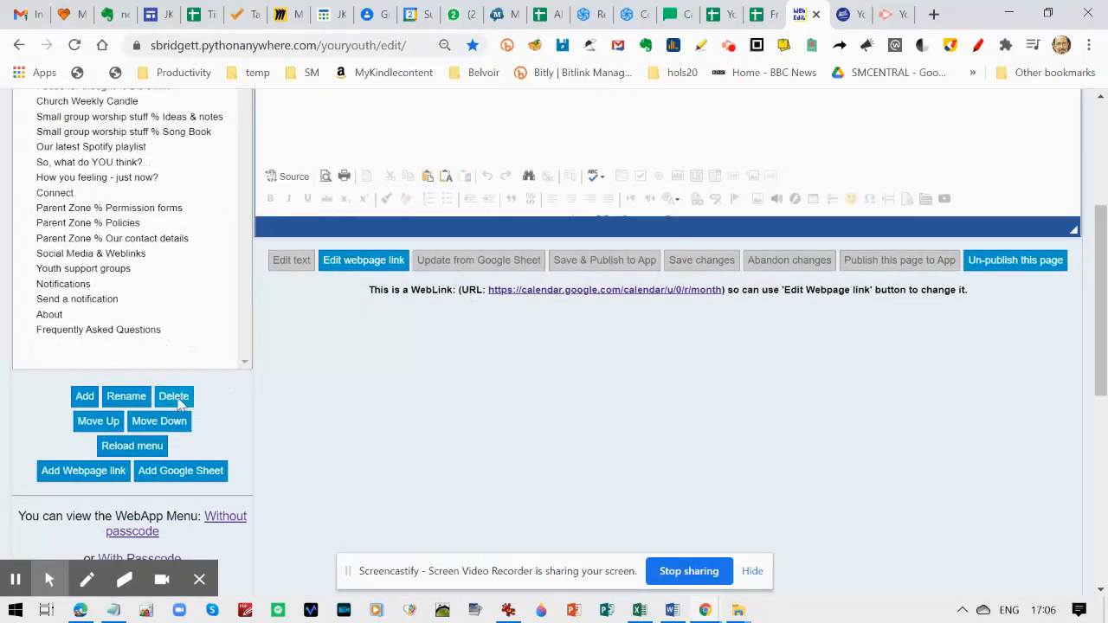
click(178, 397)
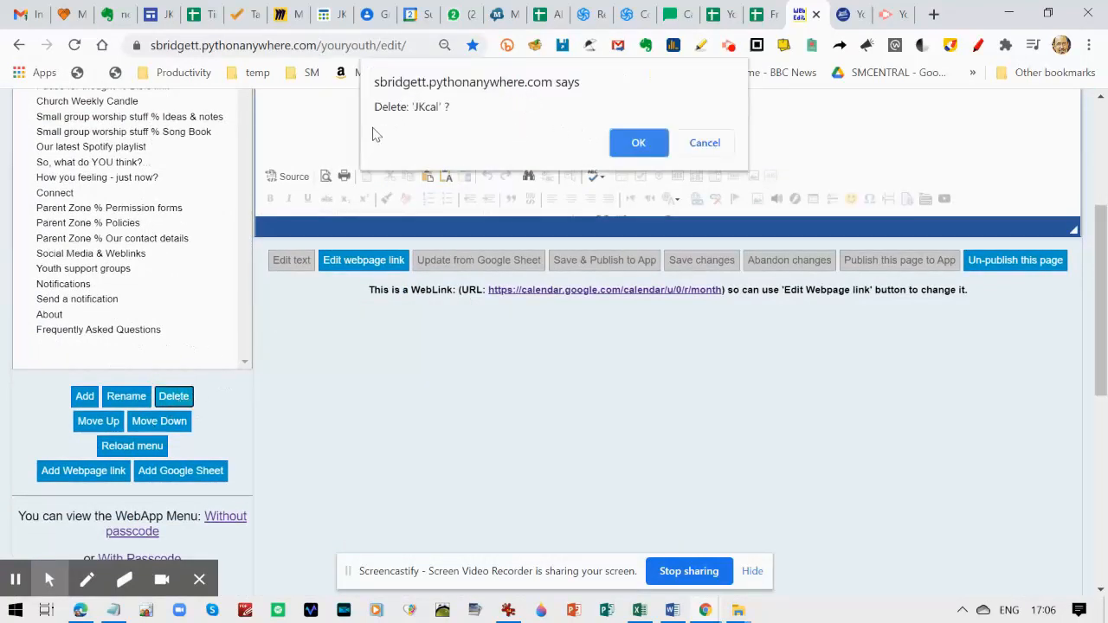
click(638, 143)
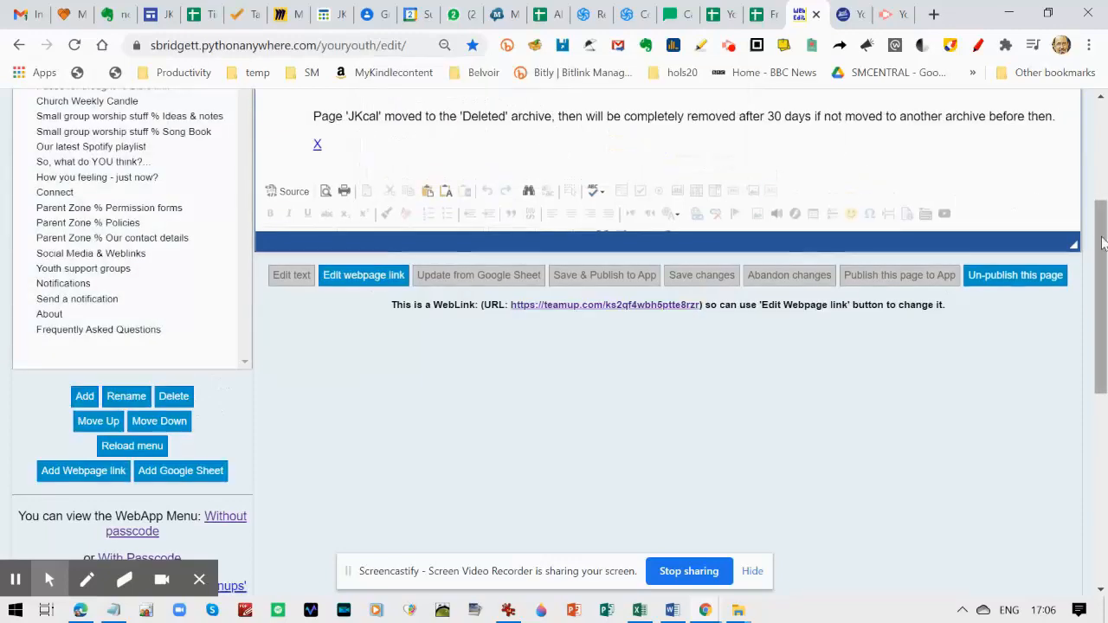
drag(1105, 245, 1105, 136)
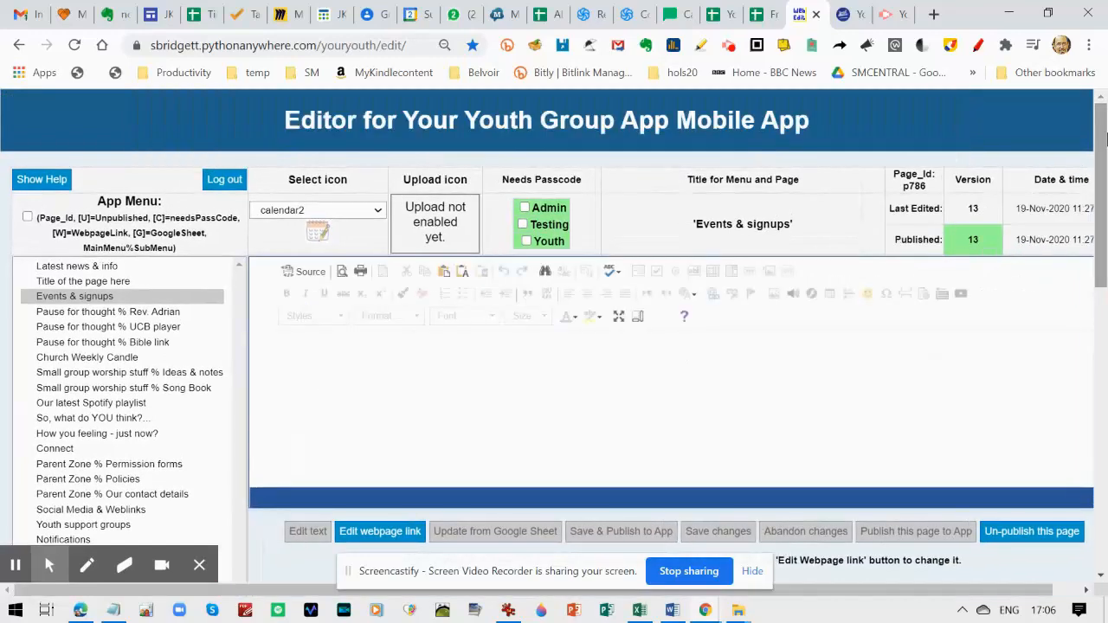
Select the 'Parent Zone % Permission forms' menu item, open its name for renaming and accept the name as it is
drag(1102, 153, 1100, 252)
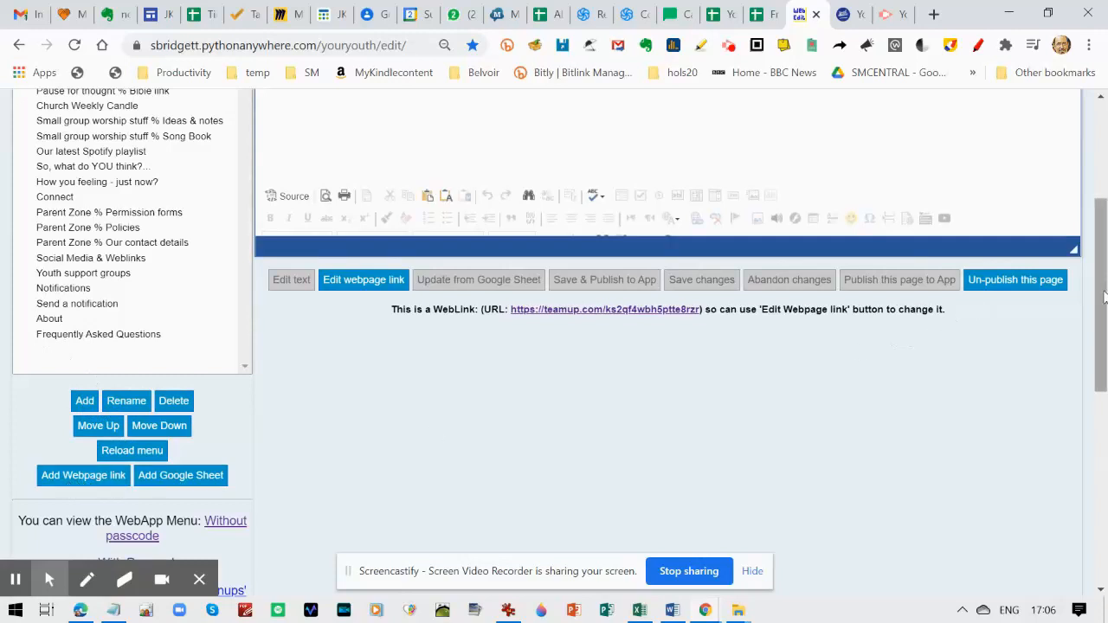
drag(1104, 295, 1104, 186)
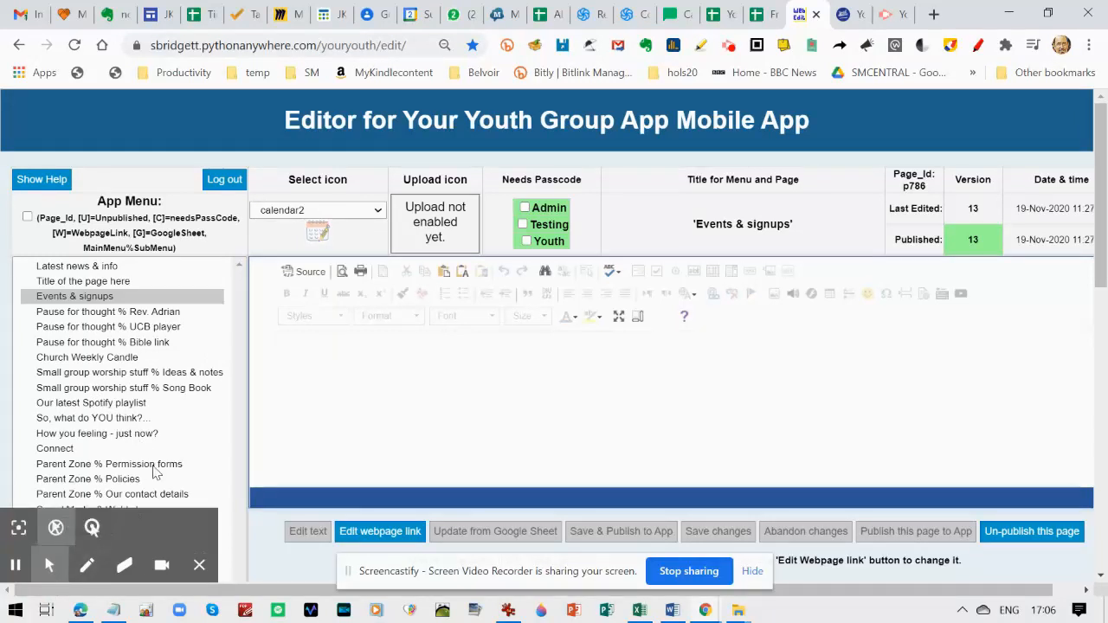
click(153, 466)
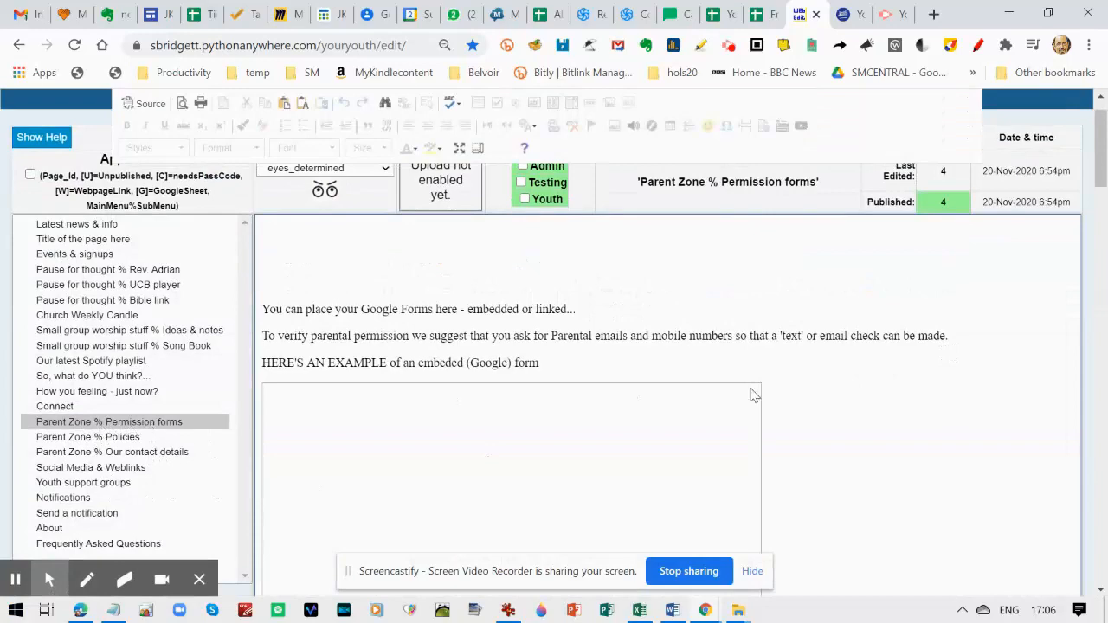
drag(1104, 158, 1105, 179)
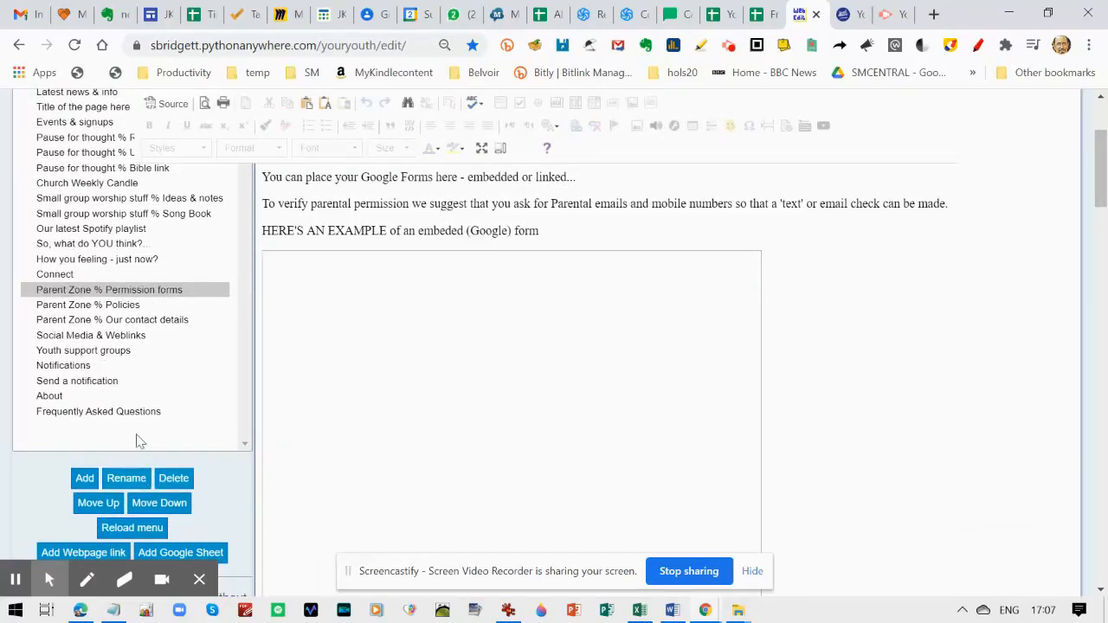
click(129, 486)
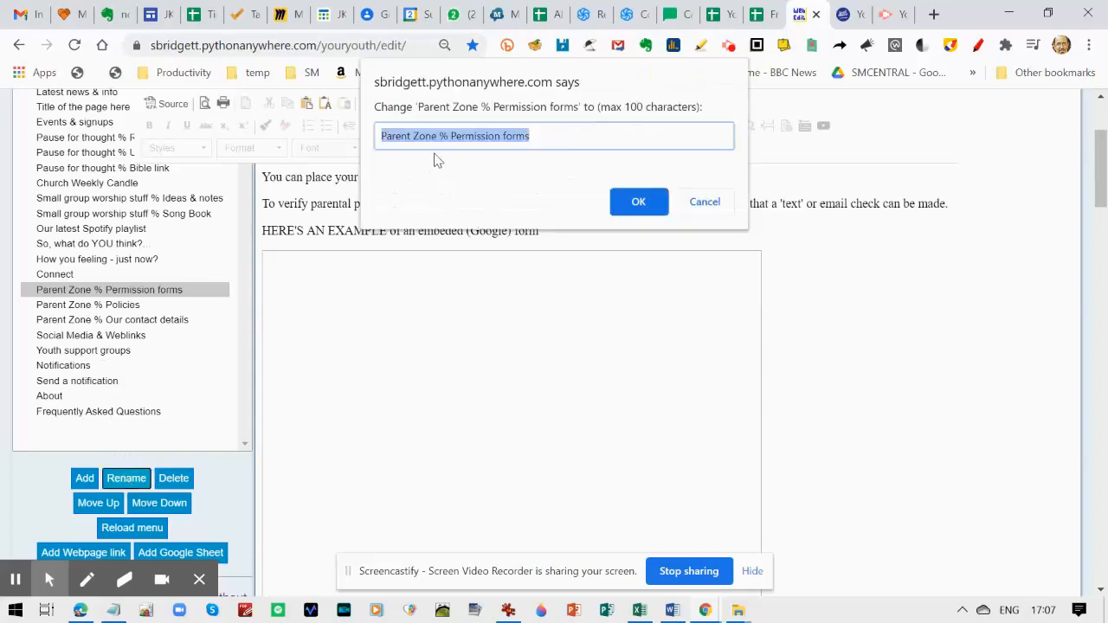
click(453, 138)
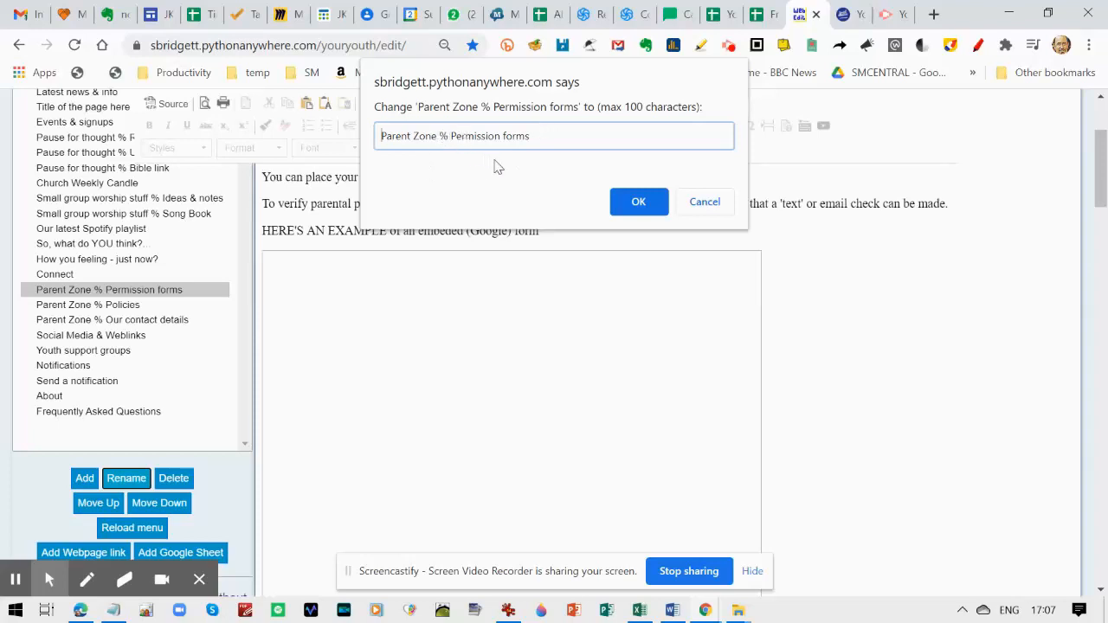
click(639, 202)
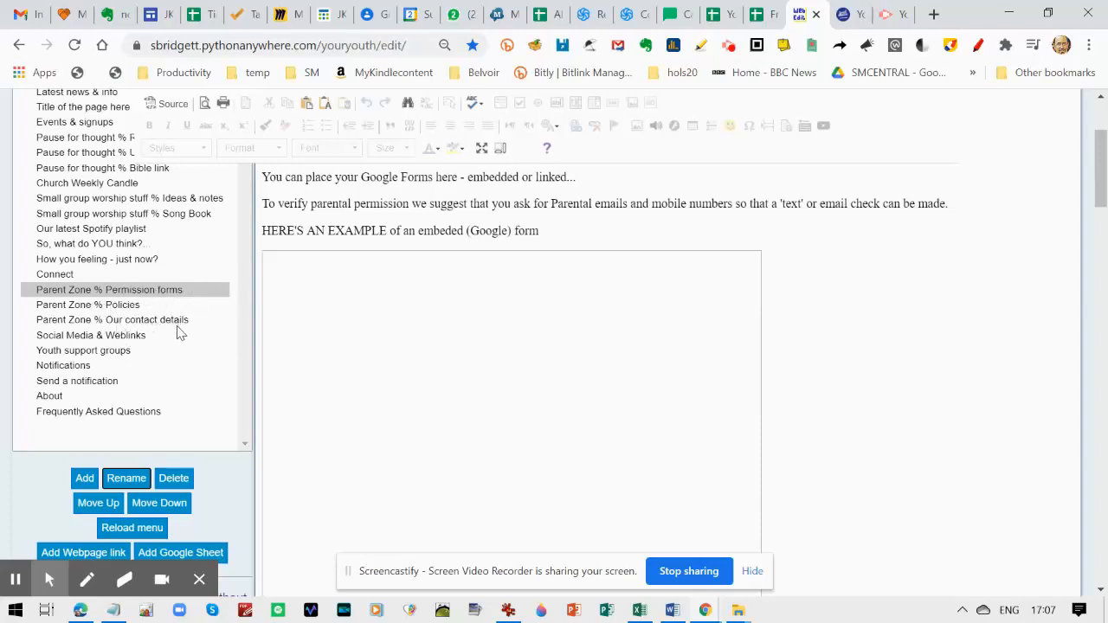
Add a new menu item named 'Parent Zone % Special Outing' below the Permission forms item
scroll(1104, 189, down, 2)
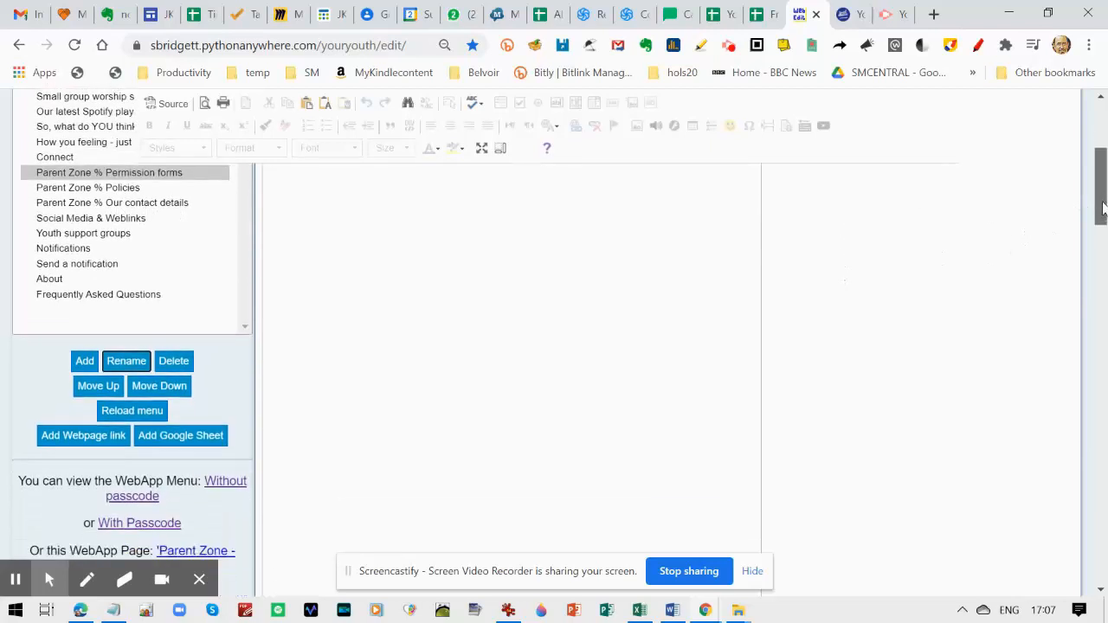
click(87, 362)
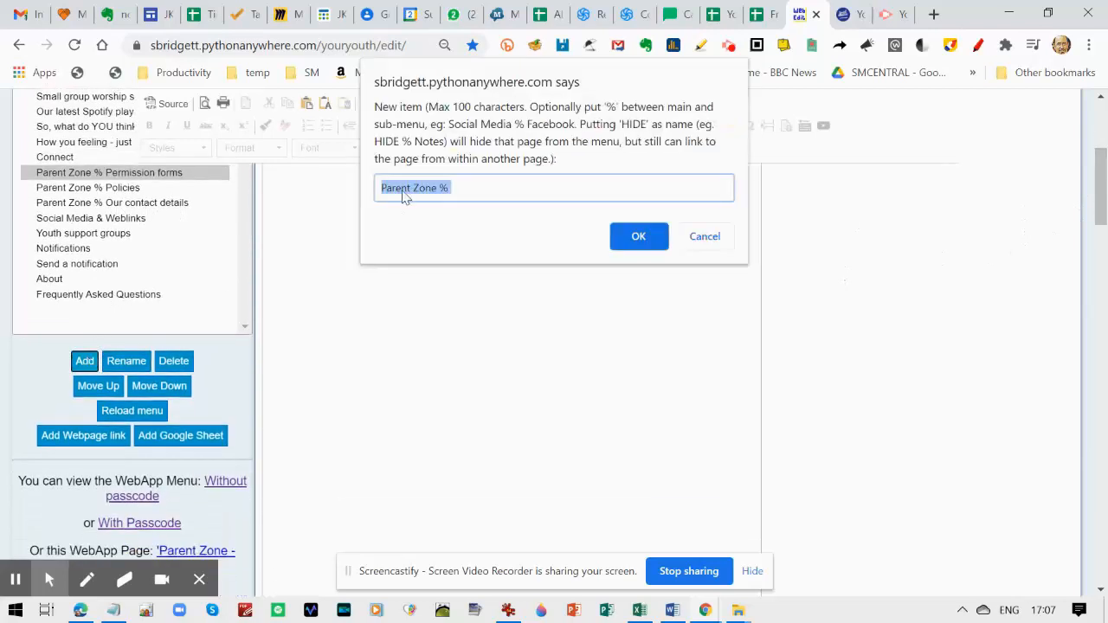
click(466, 185)
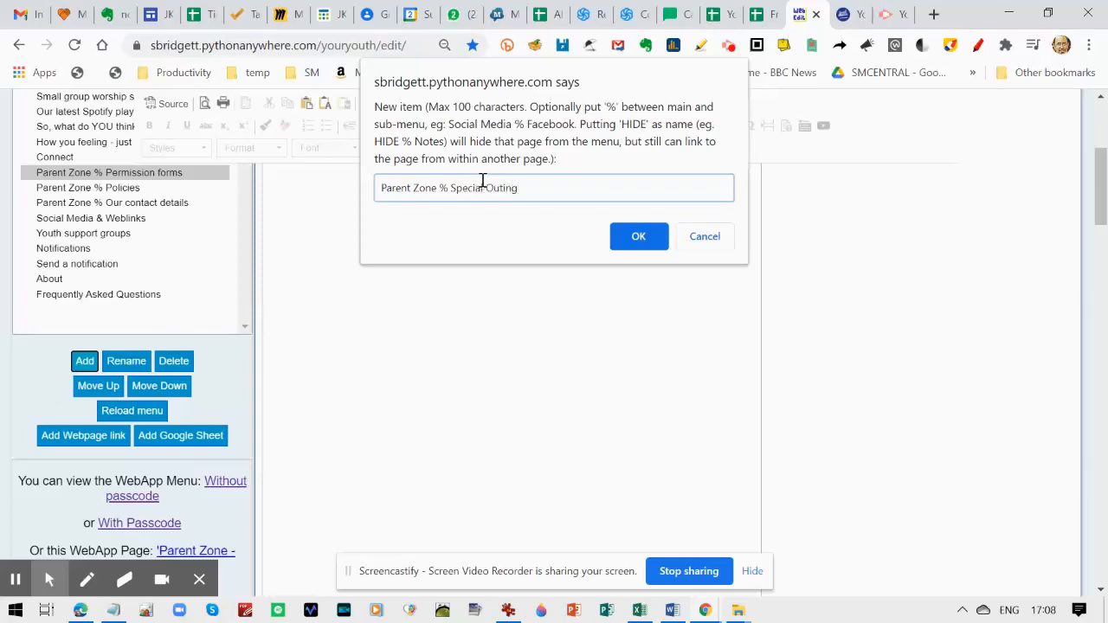
click(626, 239)
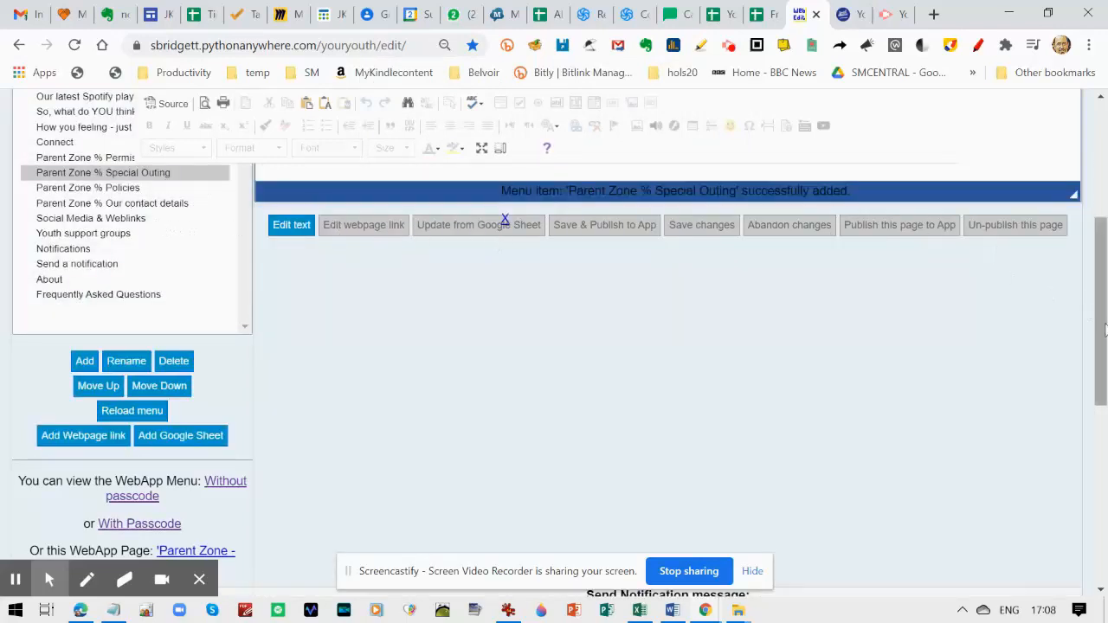
Edit the new Special Outing page's text to read 'This is where the details of the special outing will go...'
scroll(1096, 238, up, 3)
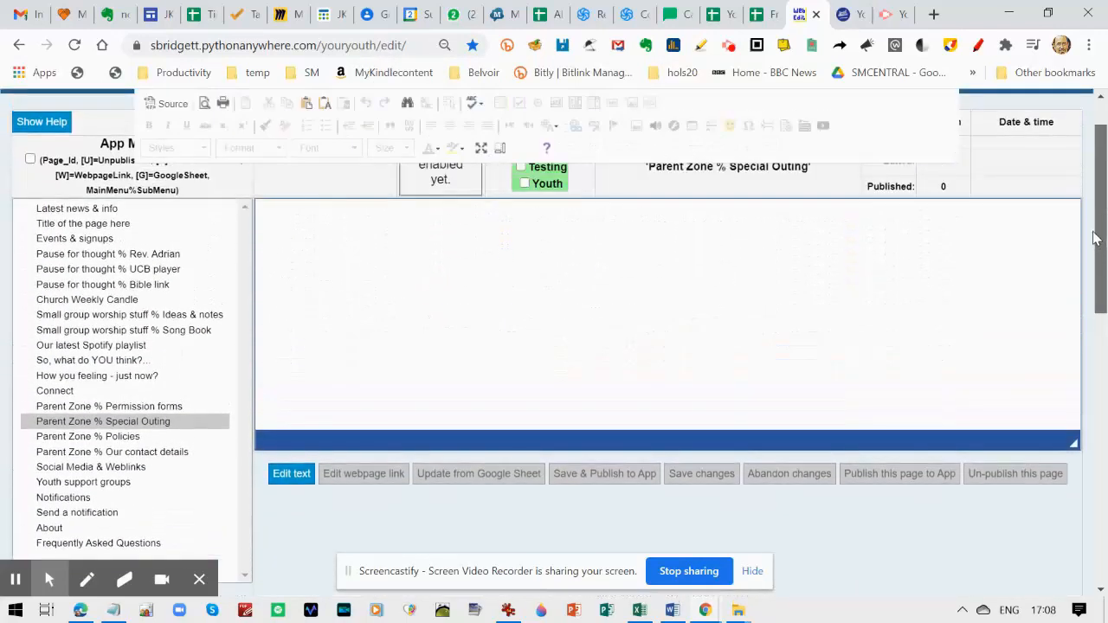
click(204, 423)
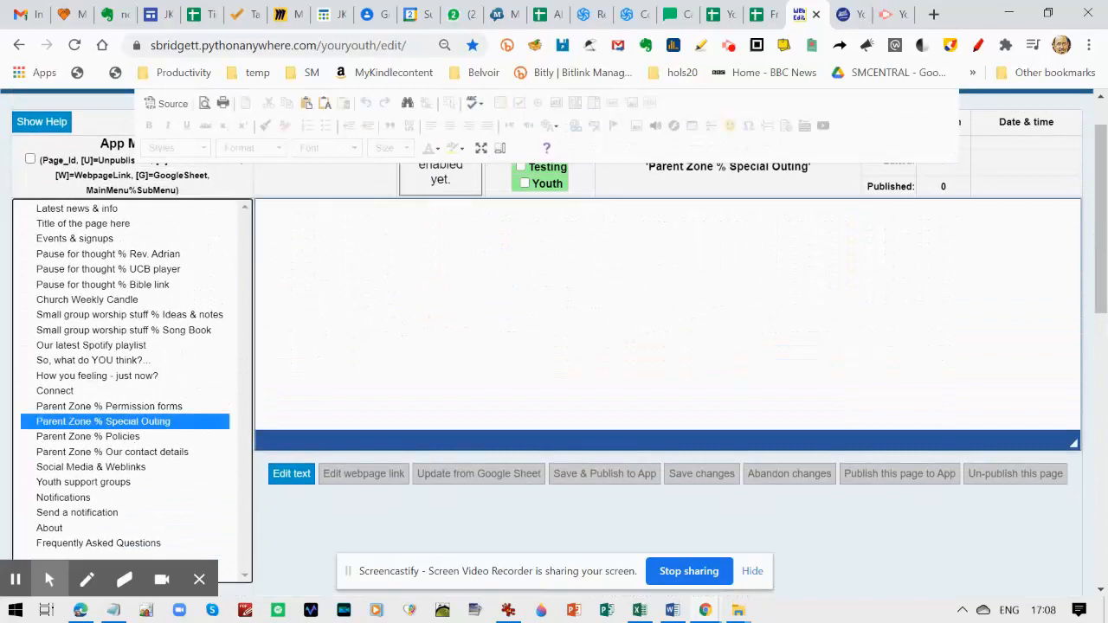
click(298, 476)
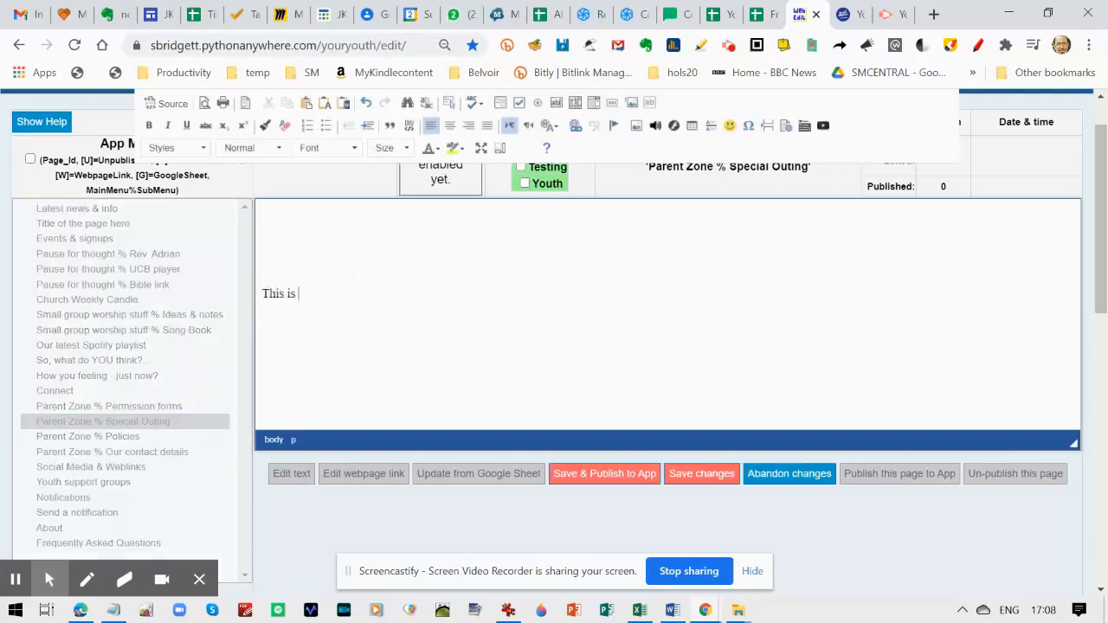
text(This is where the details of the sp)
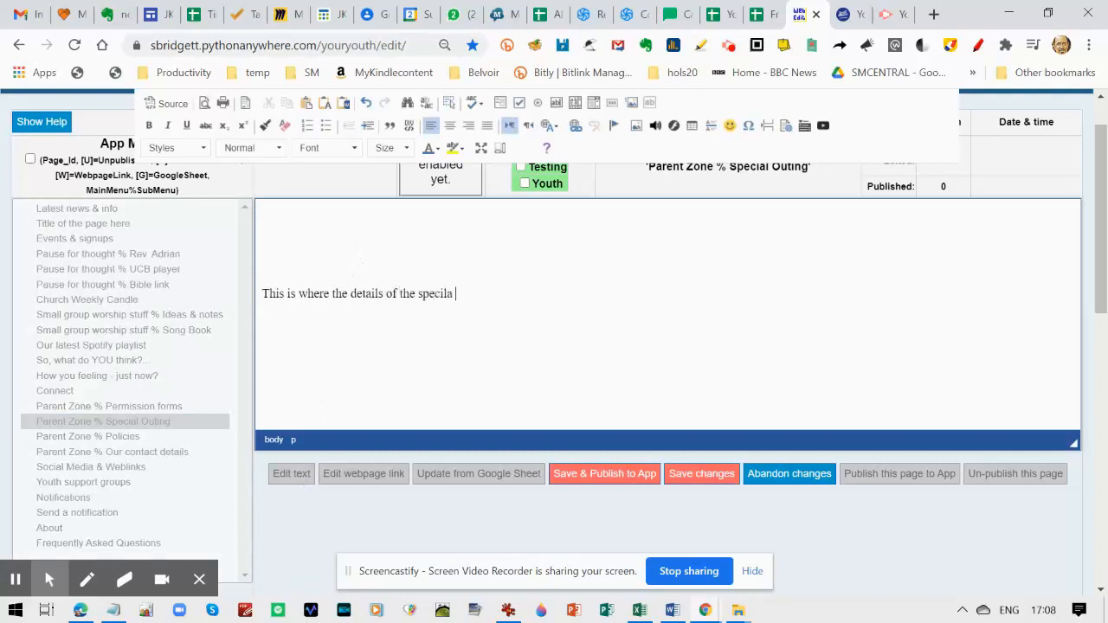
text(ecial out ing will go...)
Set the Special Outing page's icon to 'arrow_right', and save and publish the page to the app
drag(1102, 230, 1102, 210)
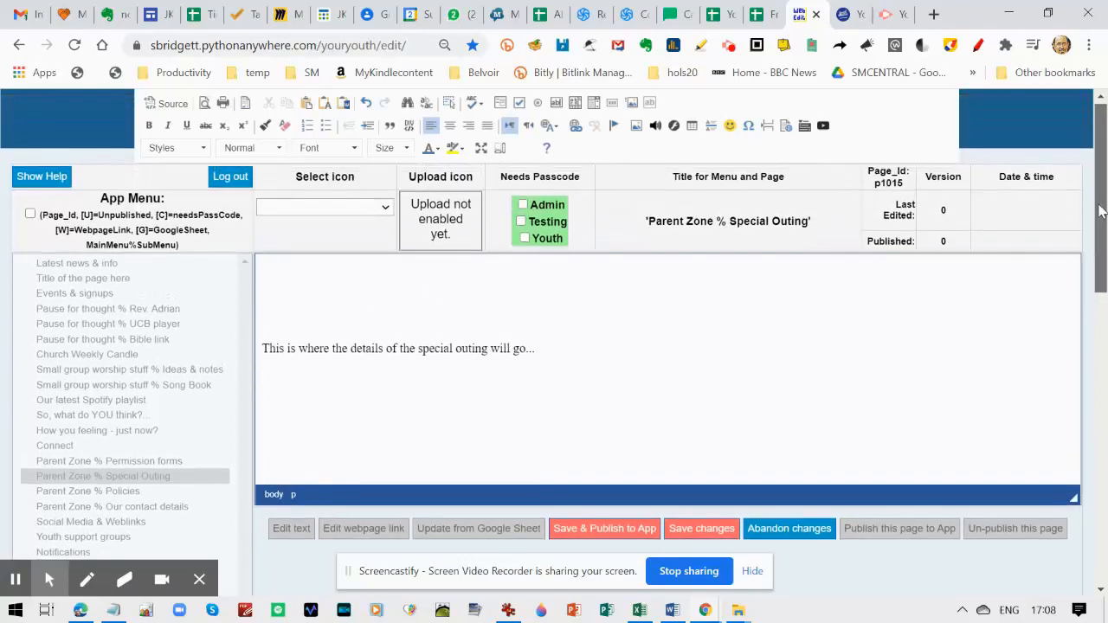
click(386, 210)
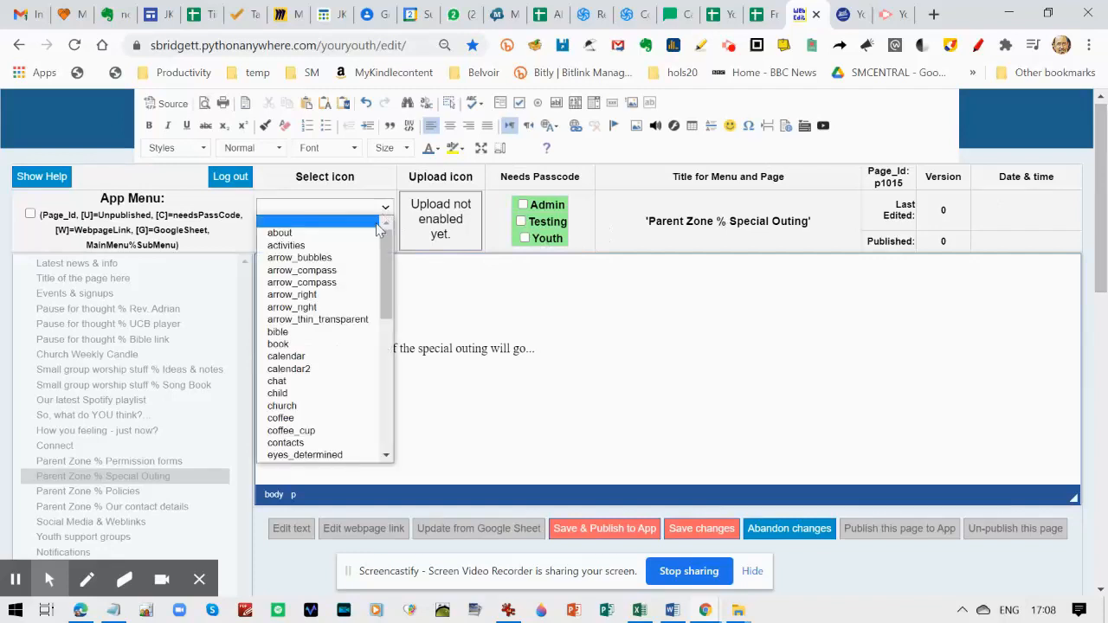
click(314, 295)
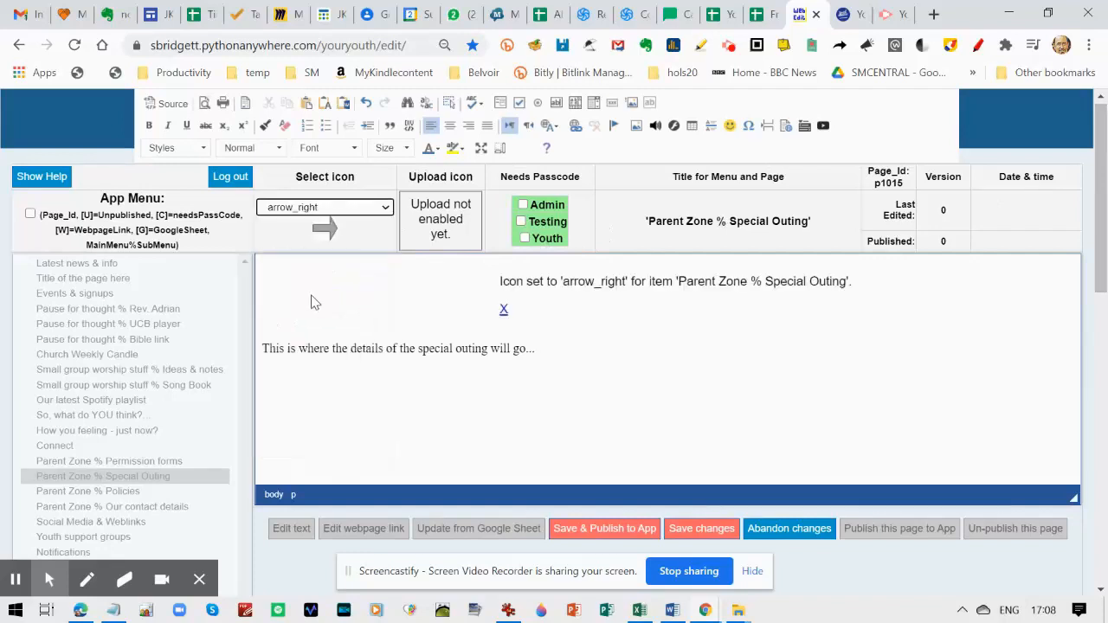
click(624, 530)
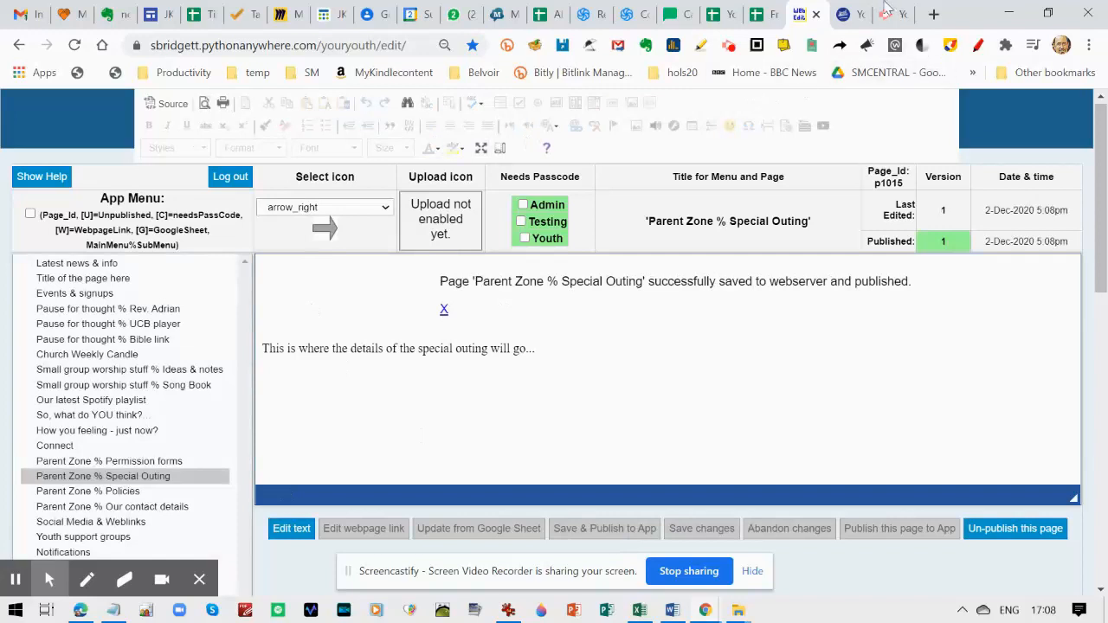
Reload the web app view, check the Special Outing page under Parent Zone, and return to the app editor
click(848, 11)
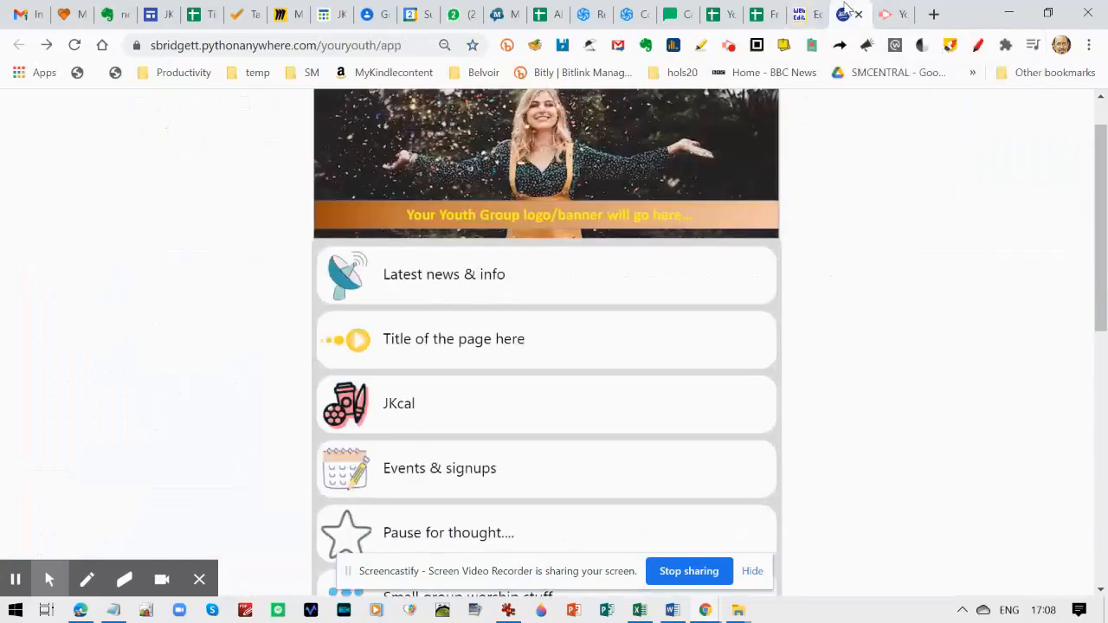
click(75, 45)
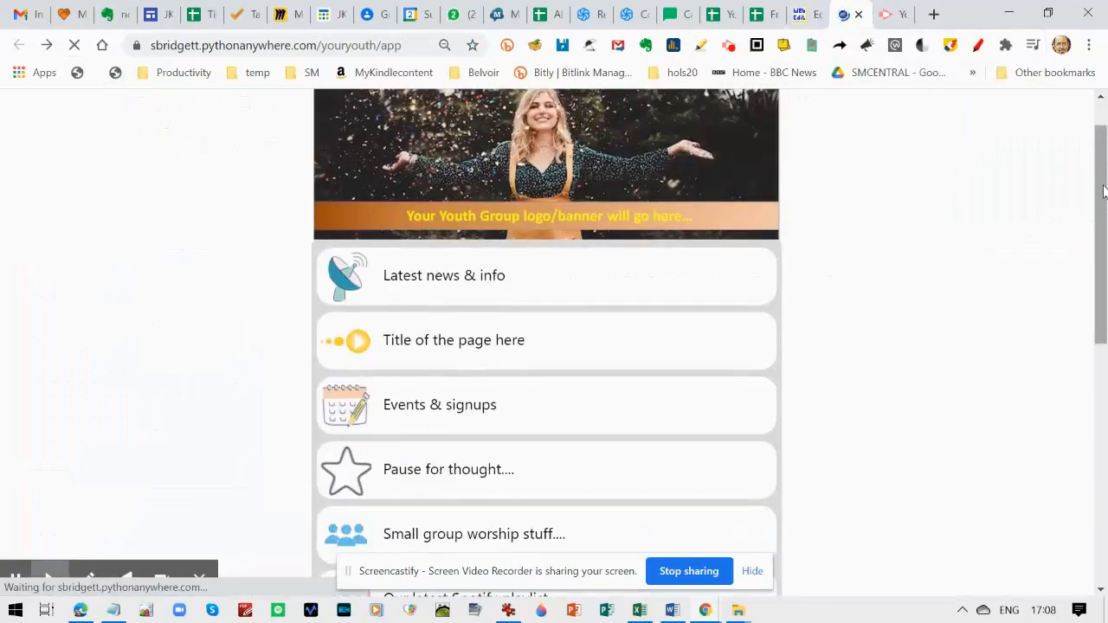
drag(1104, 199, 1105, 386)
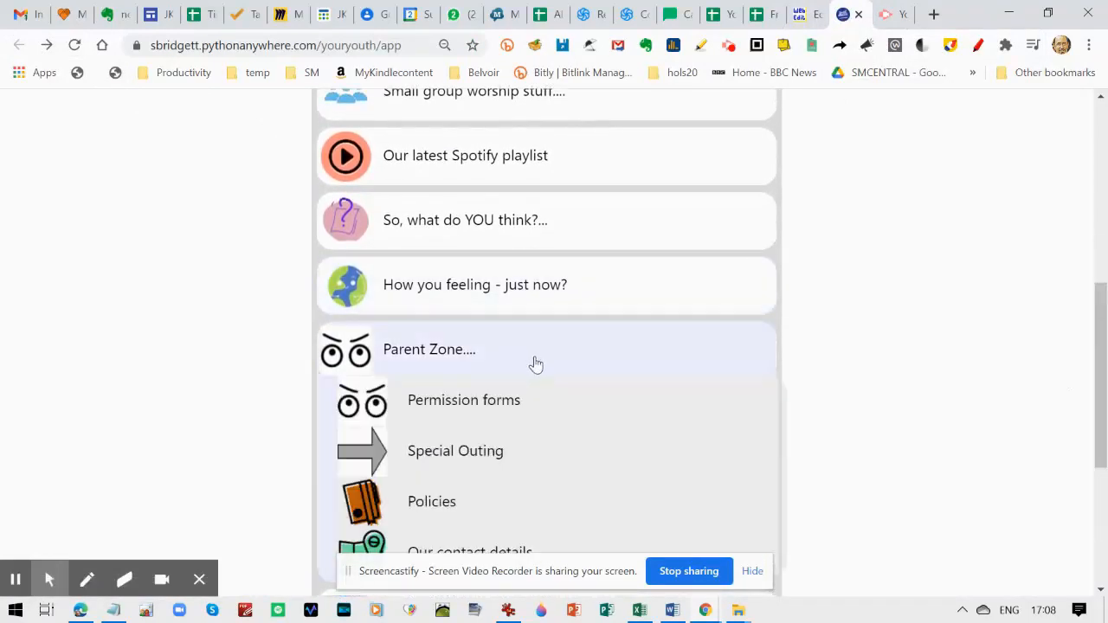
click(523, 457)
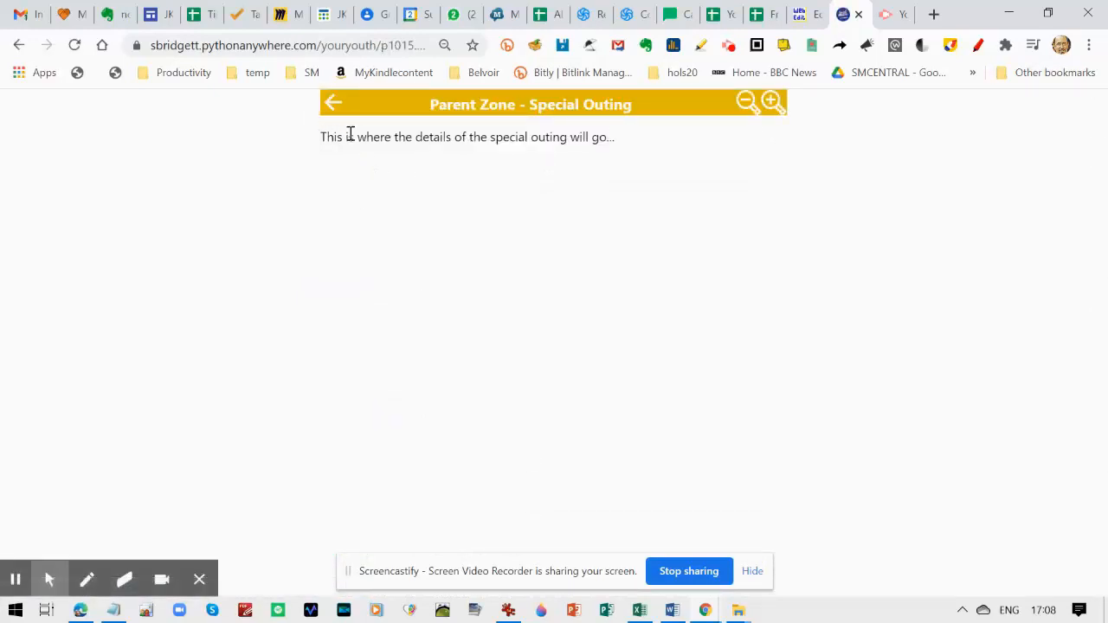
click(334, 103)
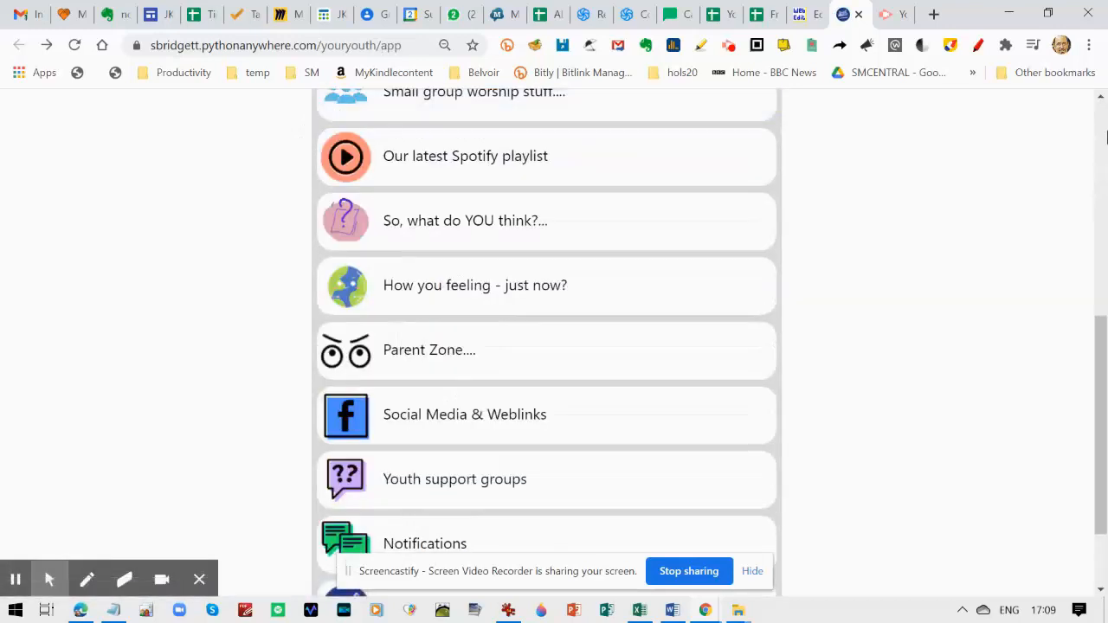
click(1105, 139)
click(801, 13)
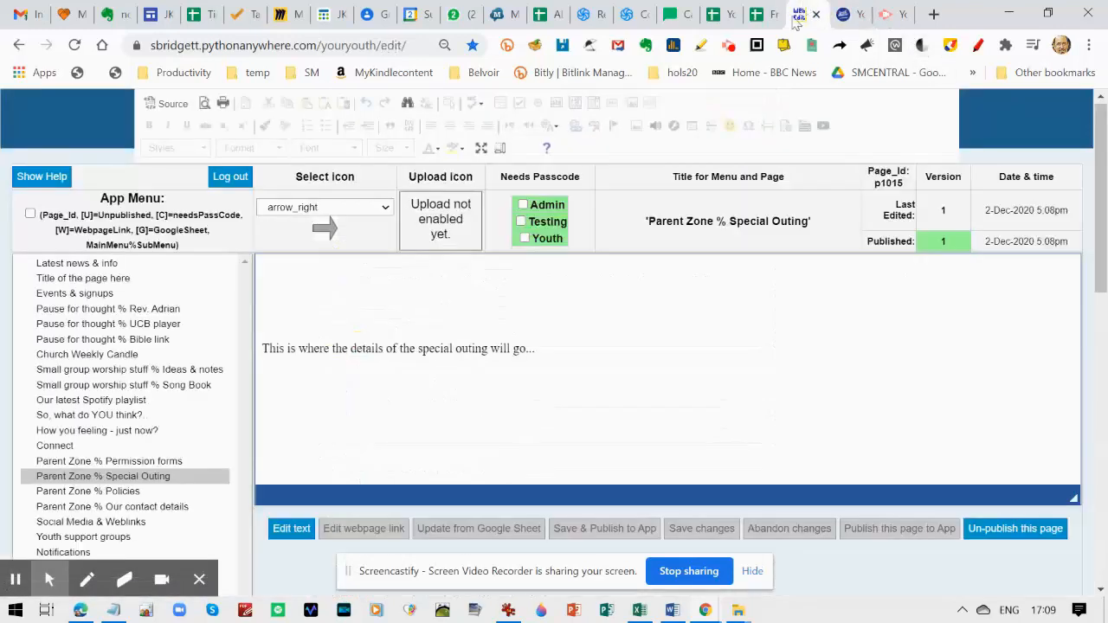